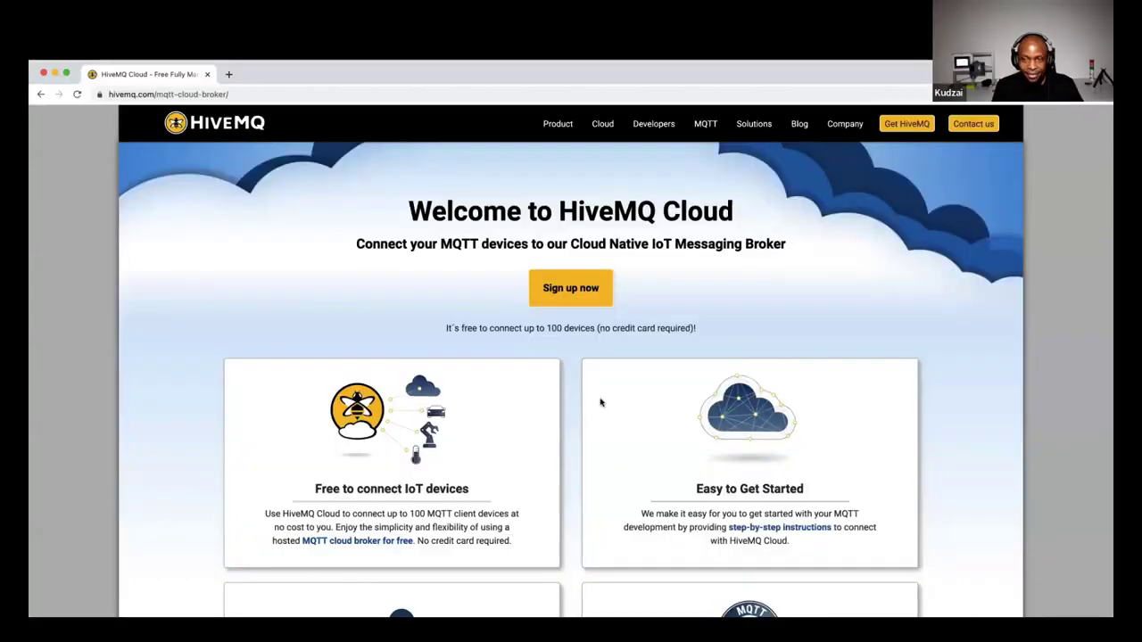
Go to the HiveMQ Cloud product page from the Cloud menu and start the sign-up
scroll(601, 402, down, 3)
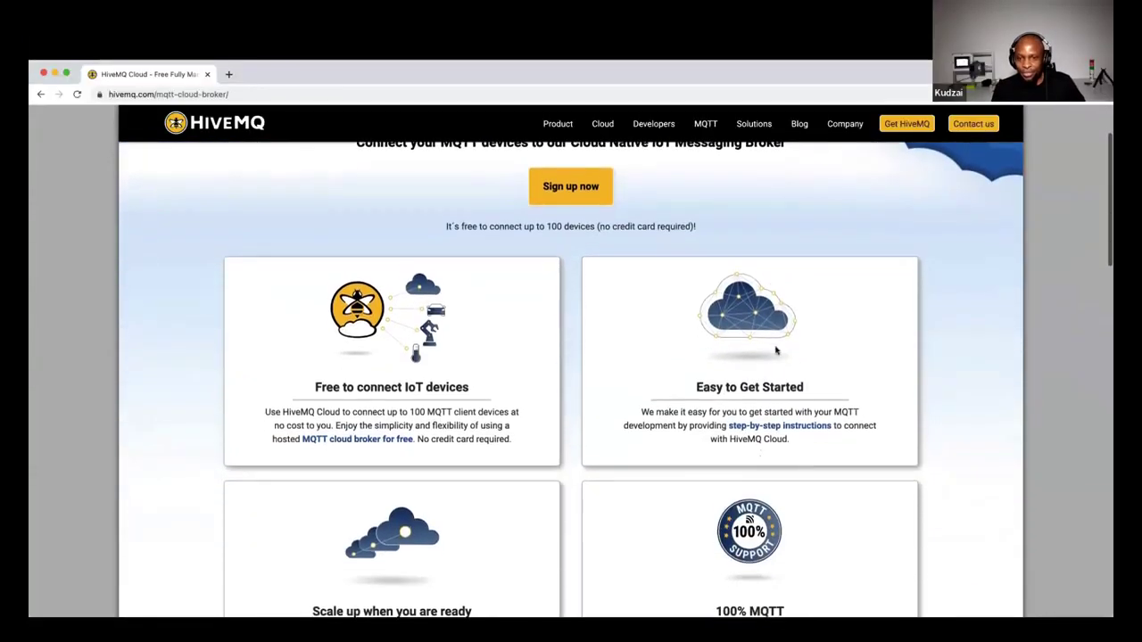
scroll(773, 354, up, 3)
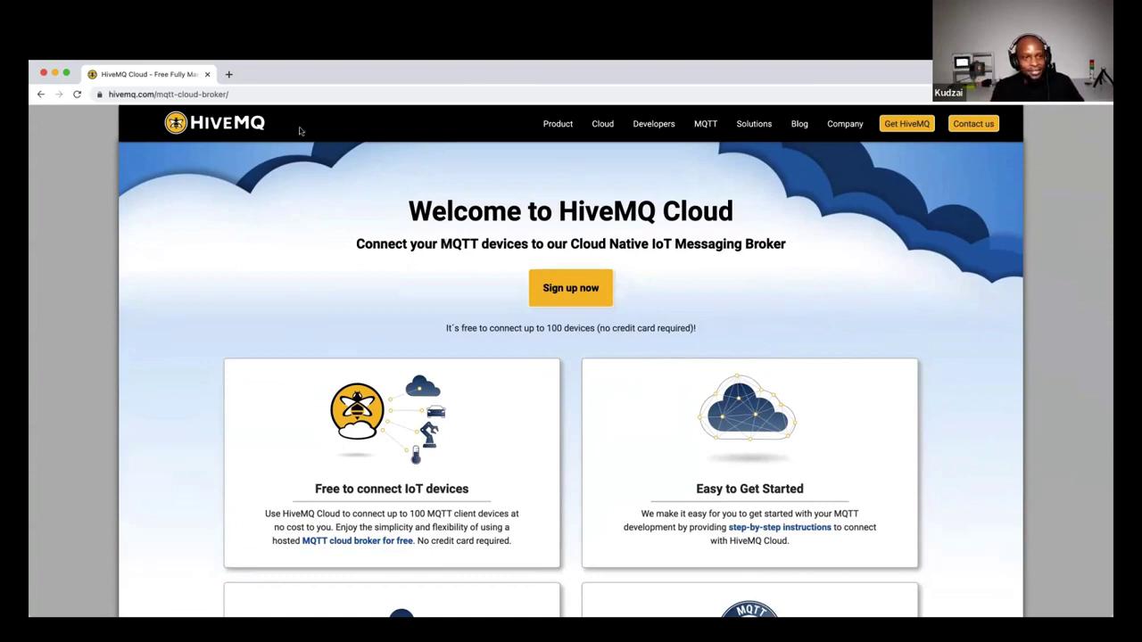
mouse_move(604, 127)
click(619, 153)
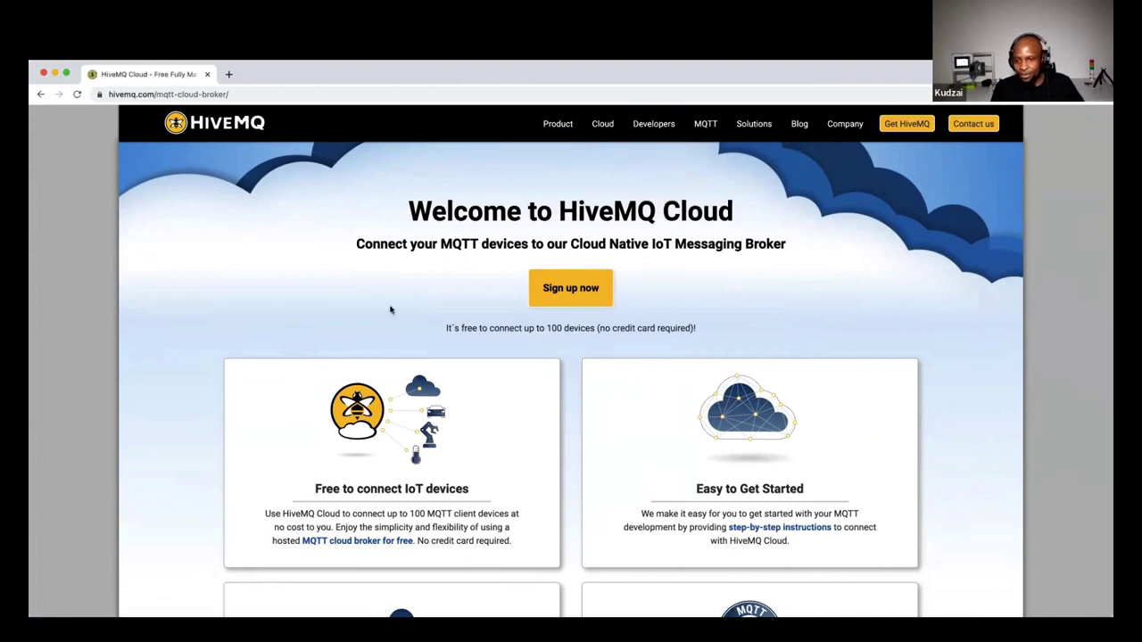
click(596, 298)
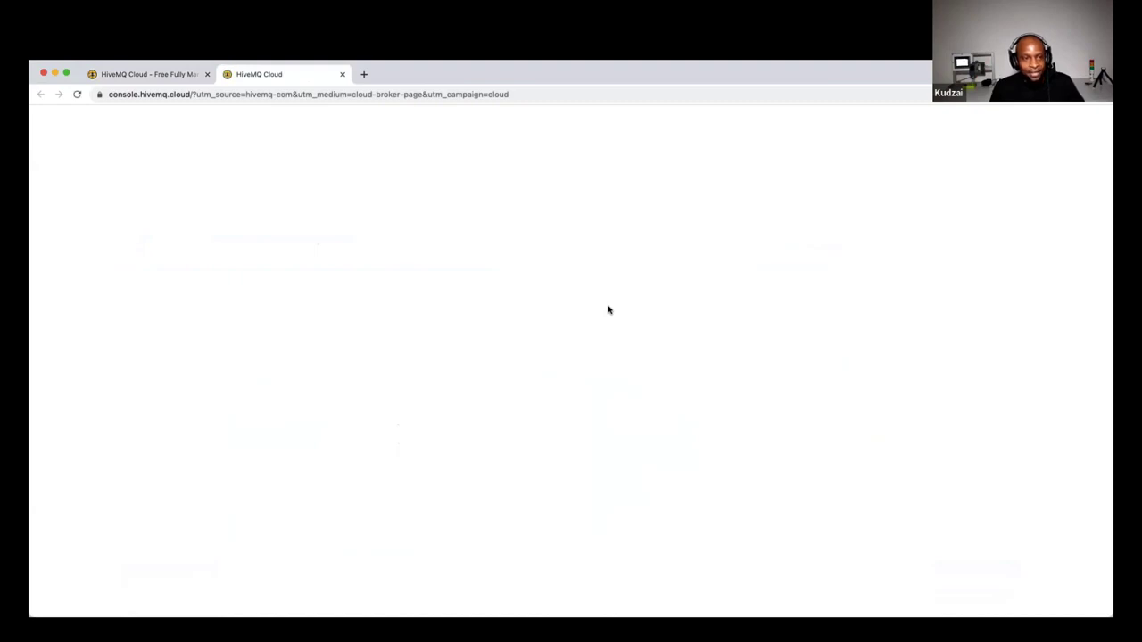
Reload the console, create a free cluster hosted on AWS, and open its Cluster Details
click(76, 94)
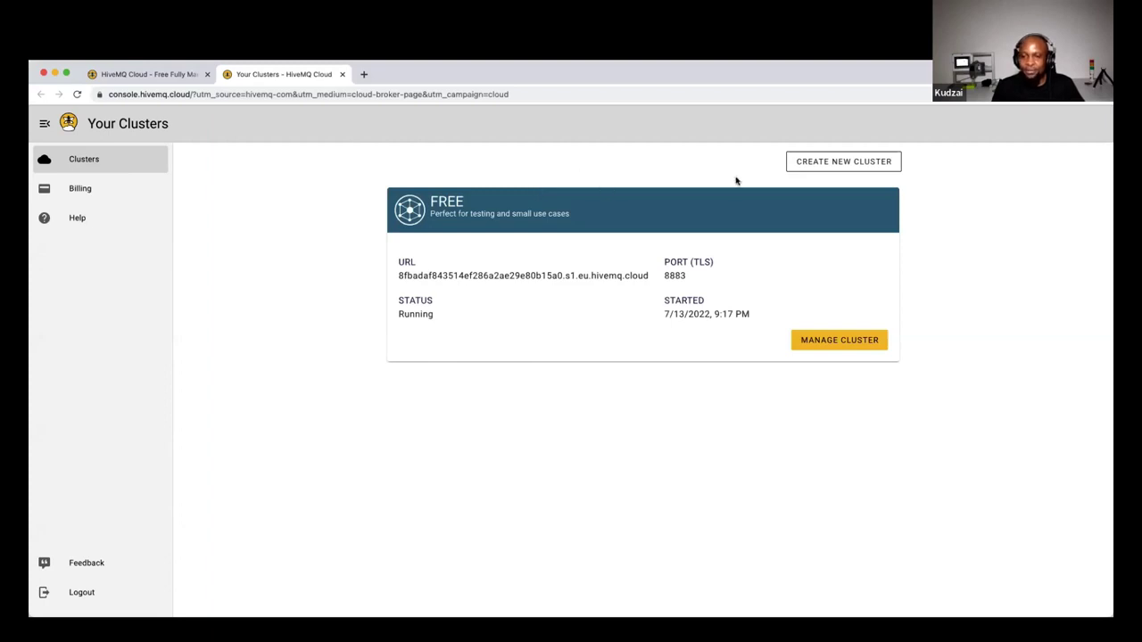
click(840, 165)
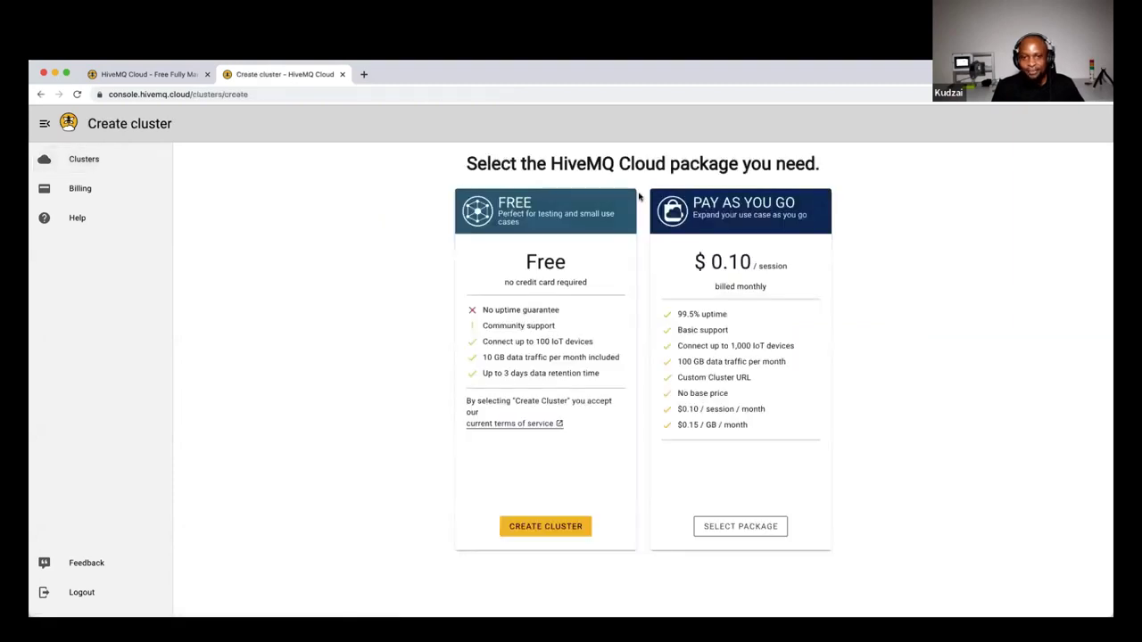
click(561, 528)
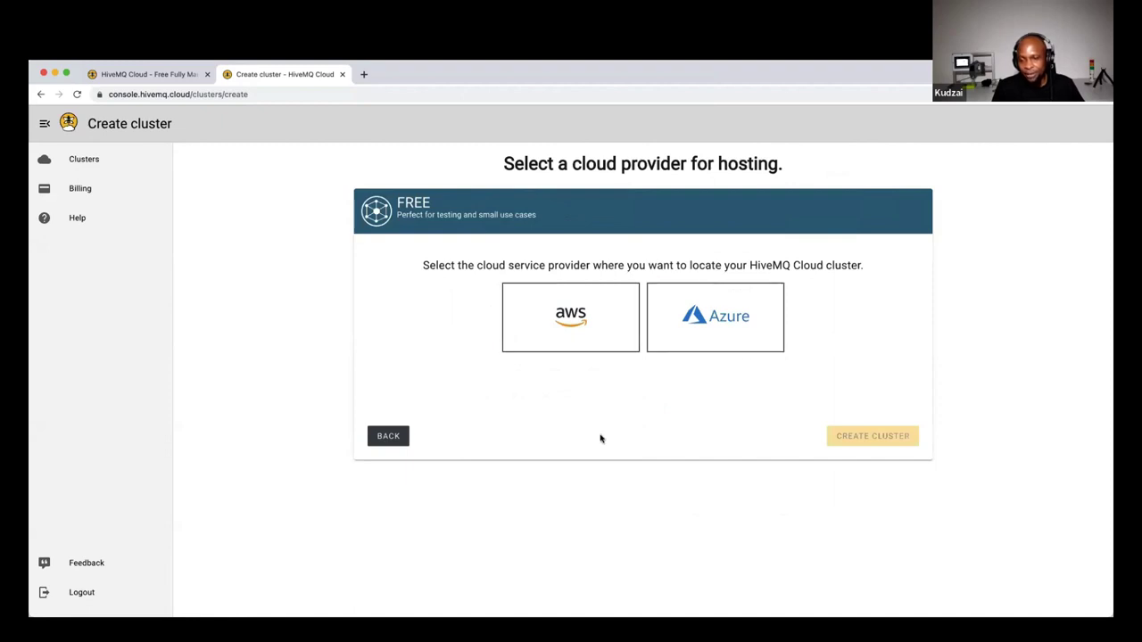
click(607, 348)
click(890, 439)
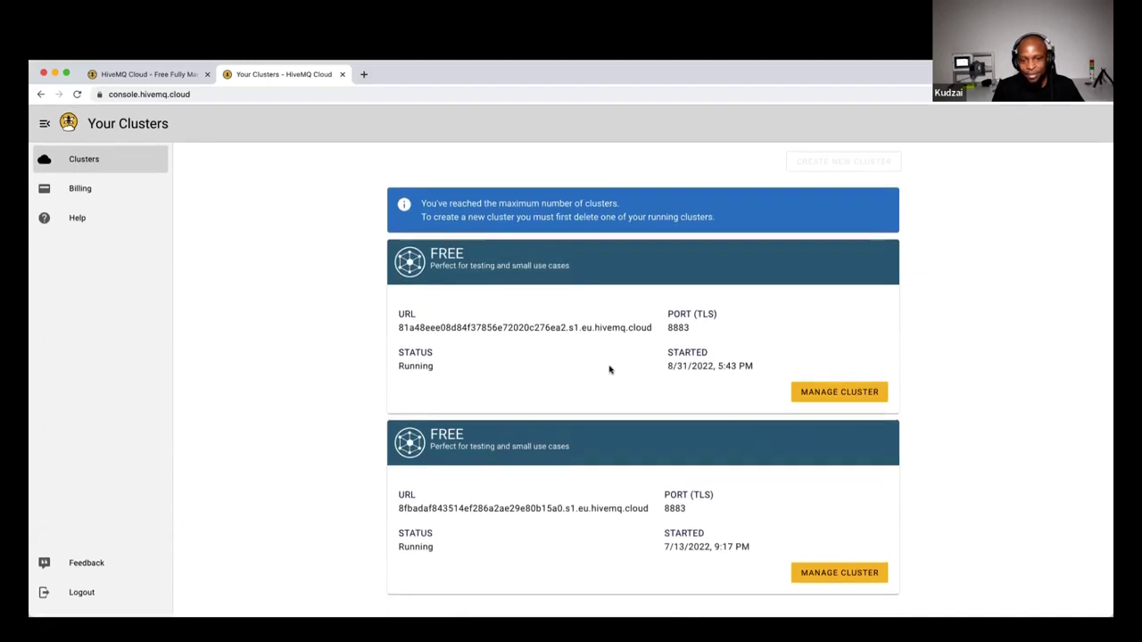
click(829, 392)
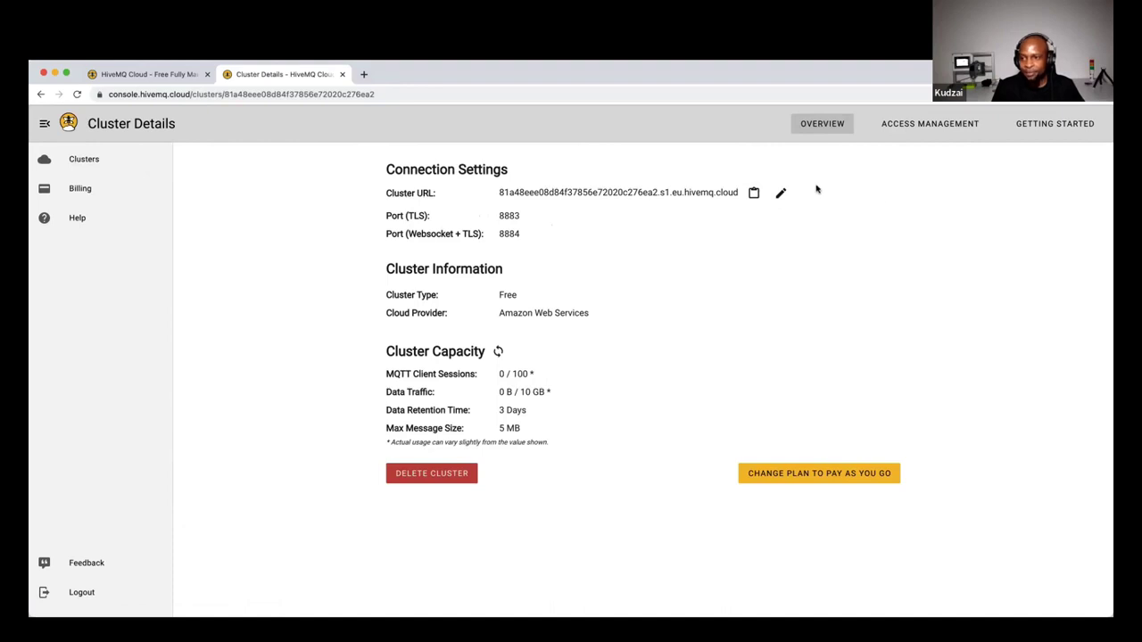
In Access Management, add an MQTT credential with the device username and a confirmed password
click(904, 126)
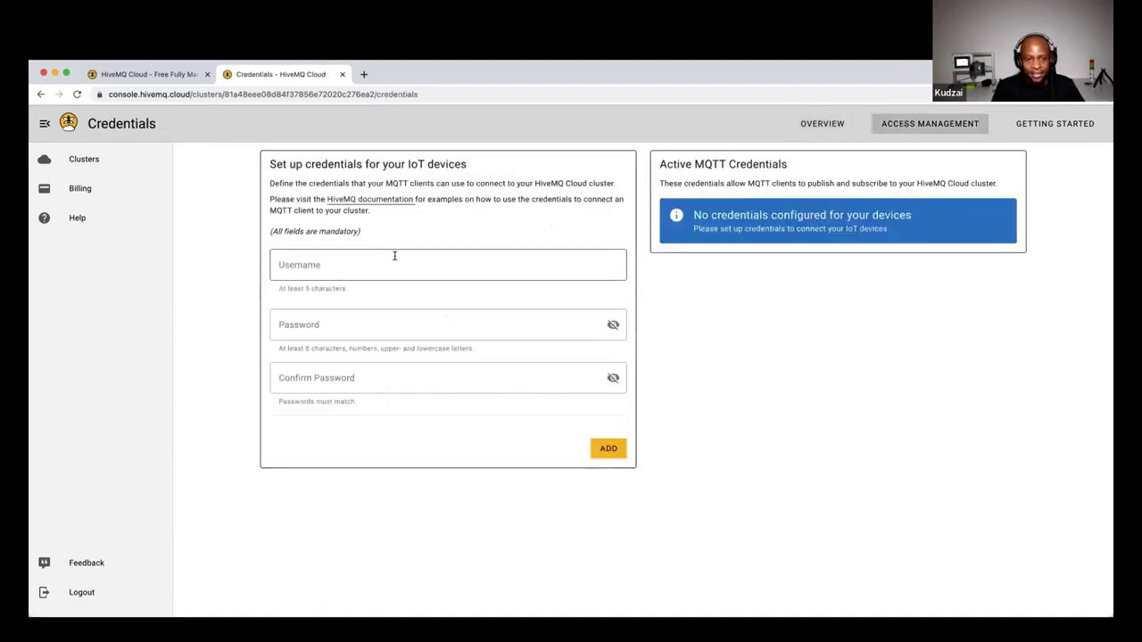
click(399, 257)
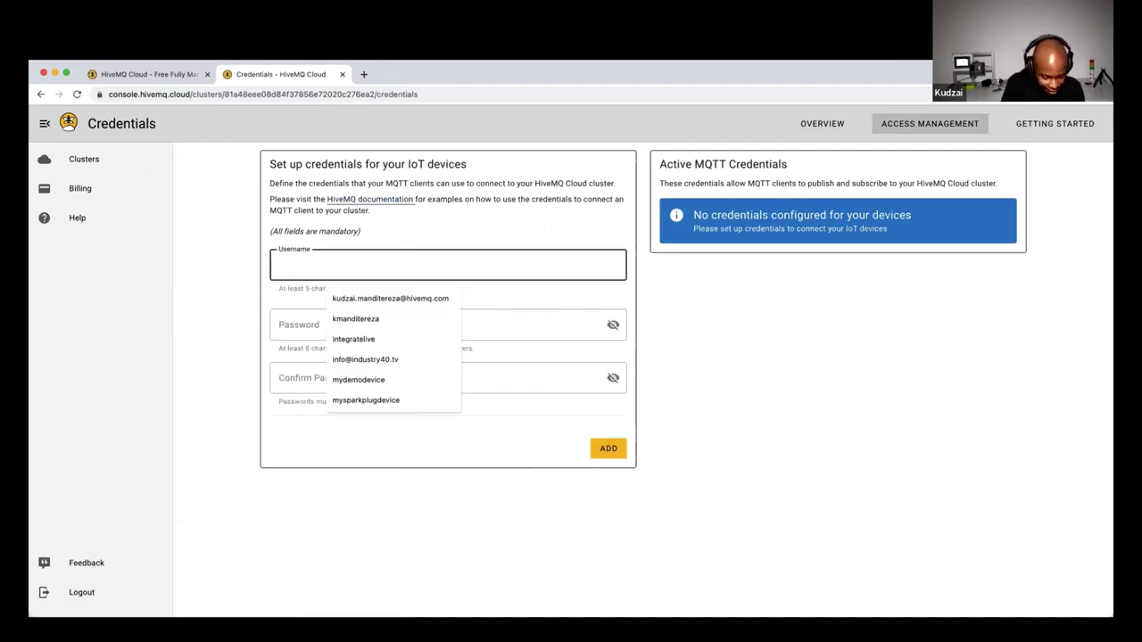
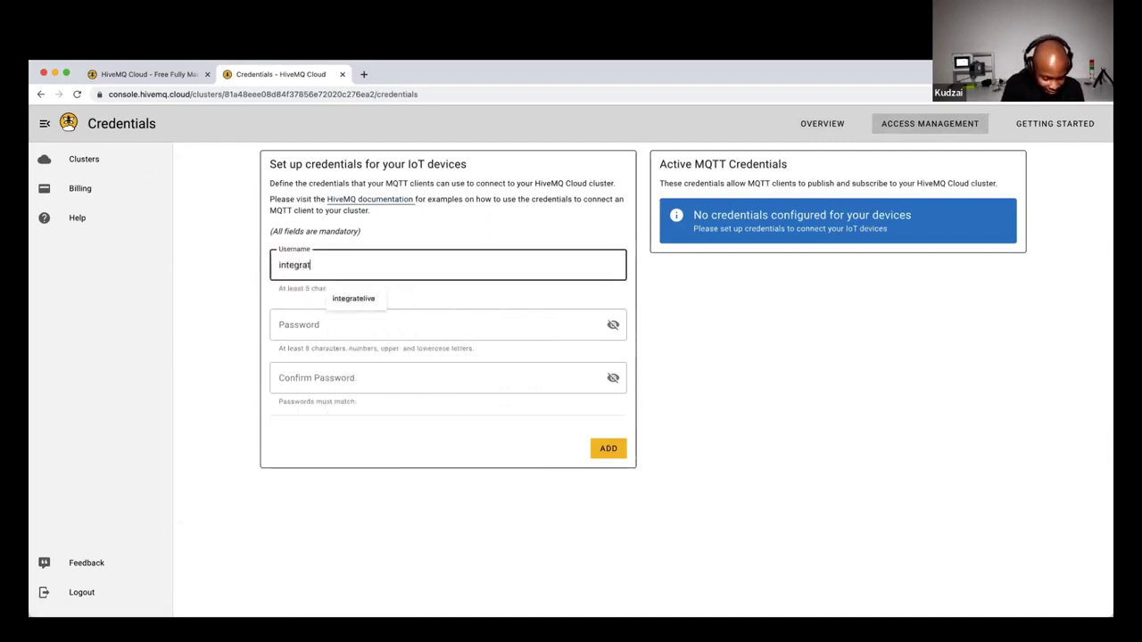
key(BackSpace)
key(BackSpace)
key(BackSpace)
key(BackSpace)
key(BackSpace)
key(BackSpace)
key(BackSpace)
key(BackSpace)
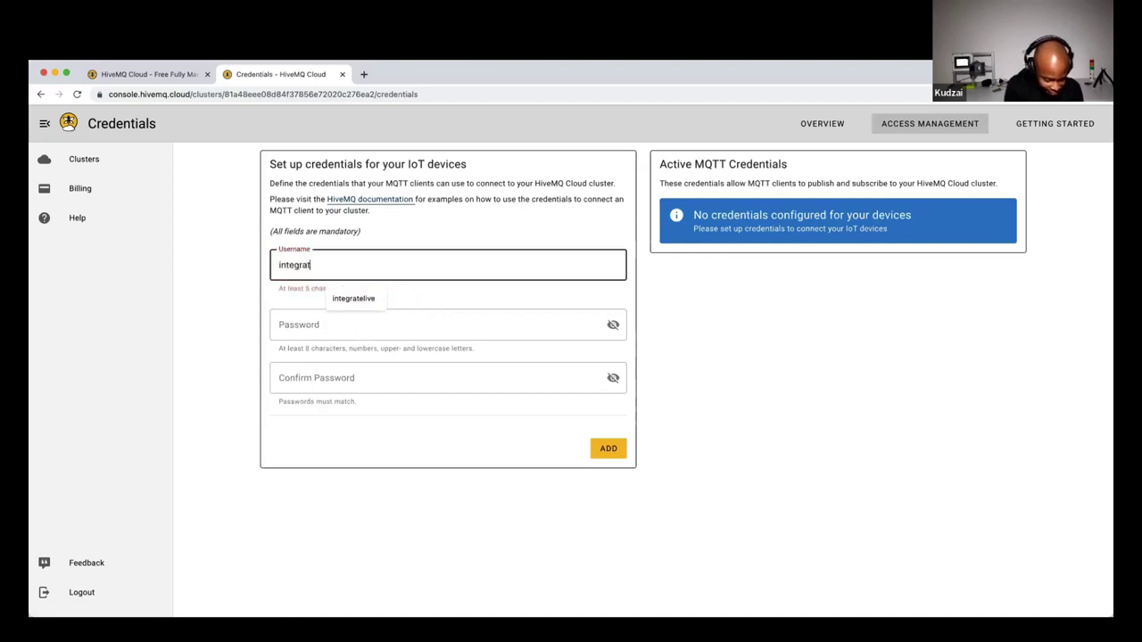
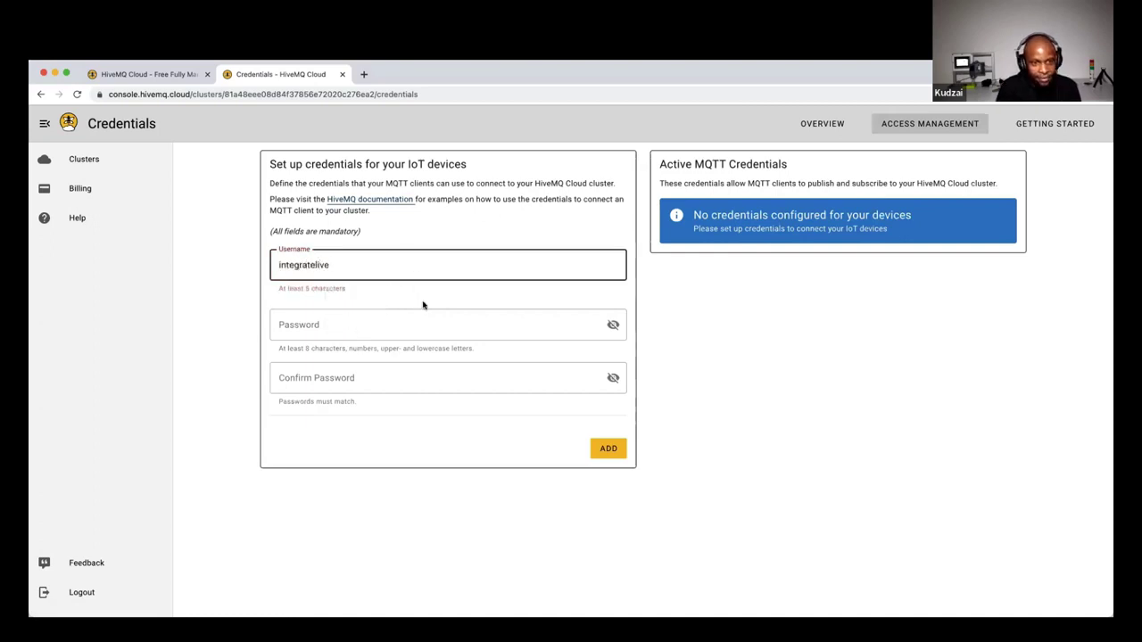
click(408, 323)
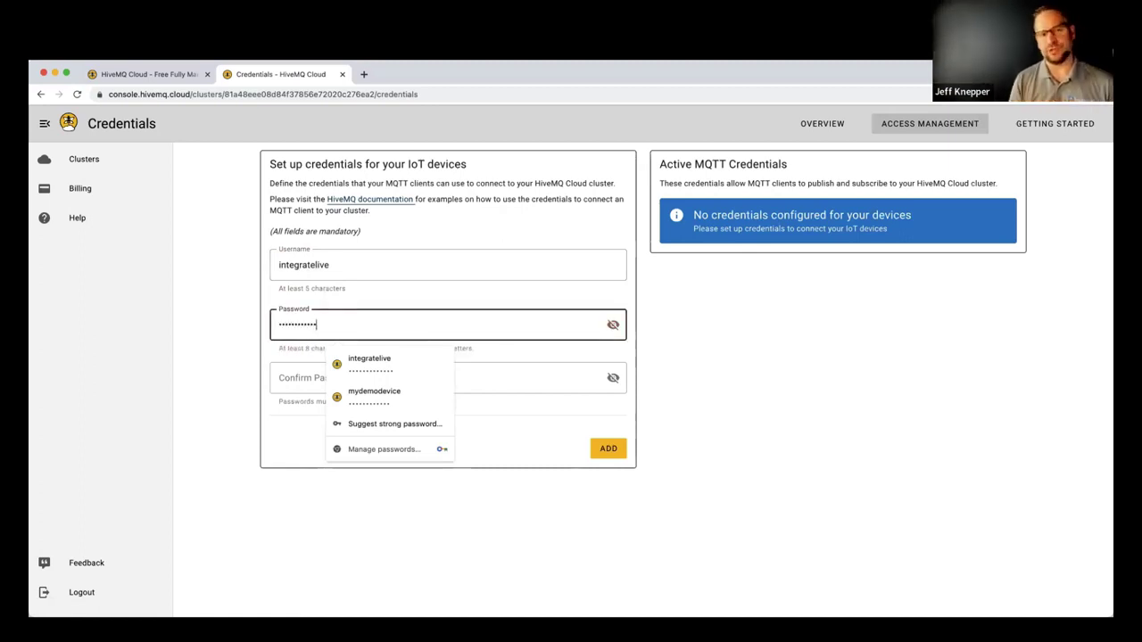
key(Tab)
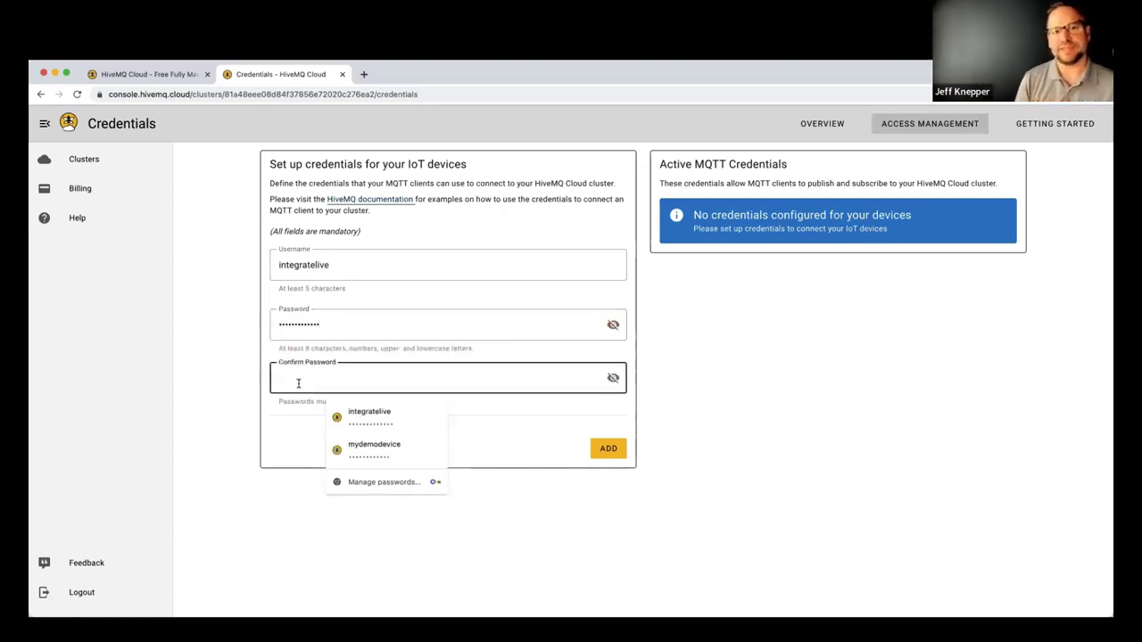
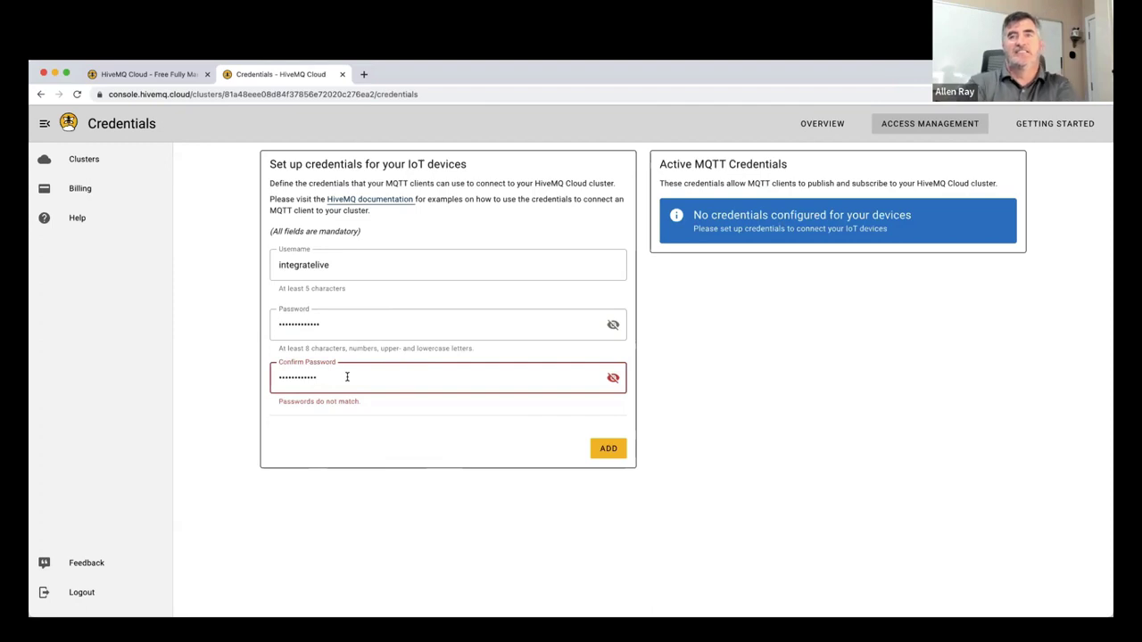
drag(347, 377, 247, 379)
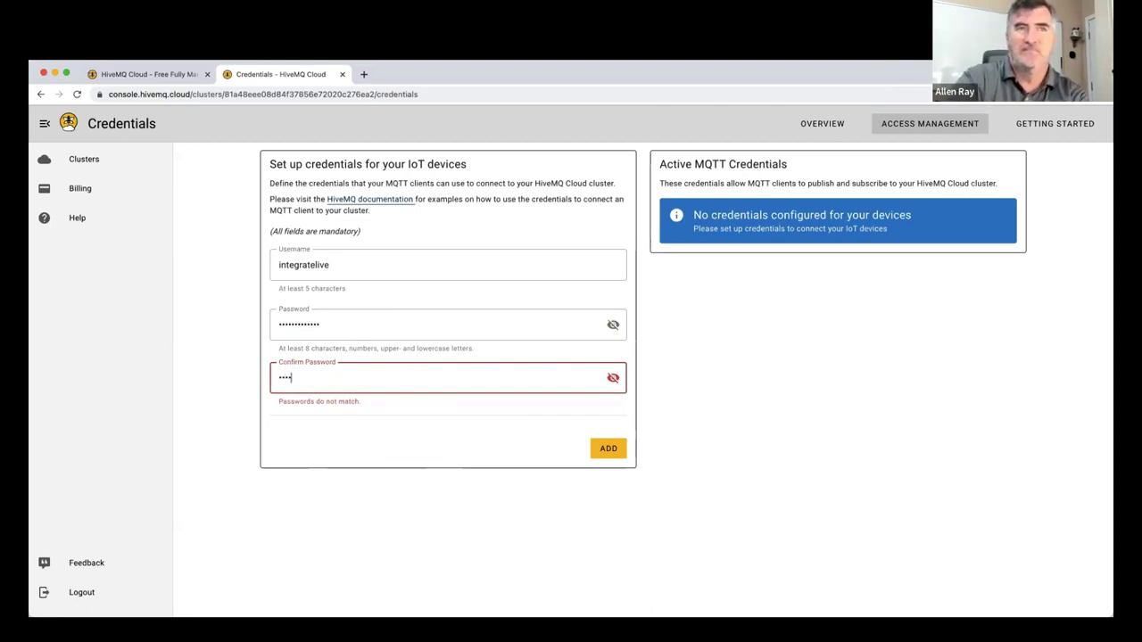
click(607, 453)
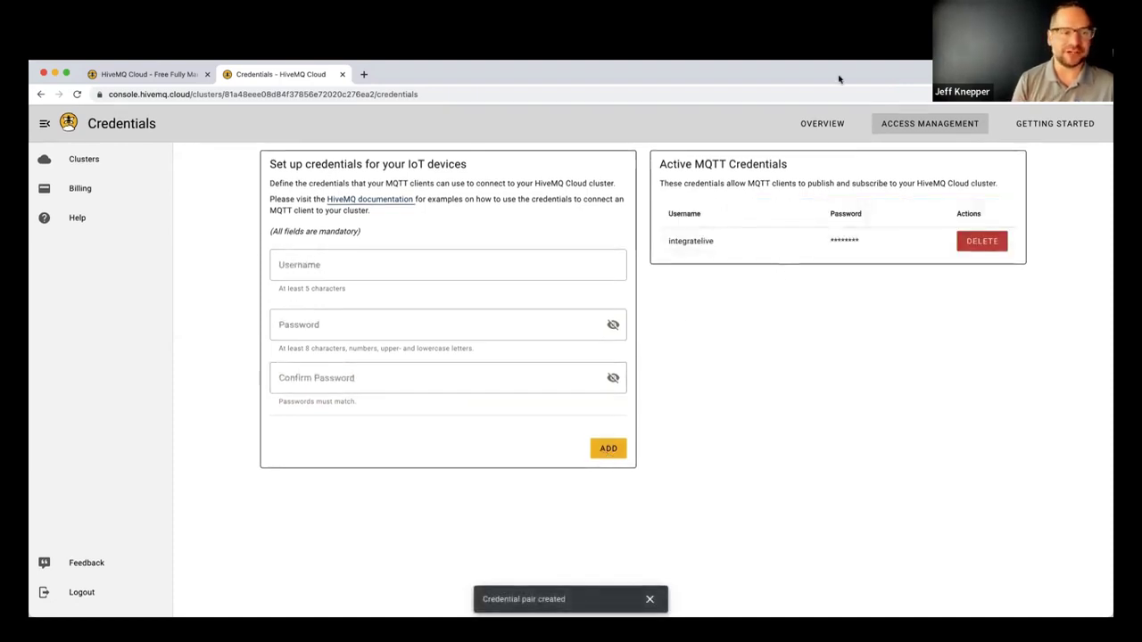
click(821, 124)
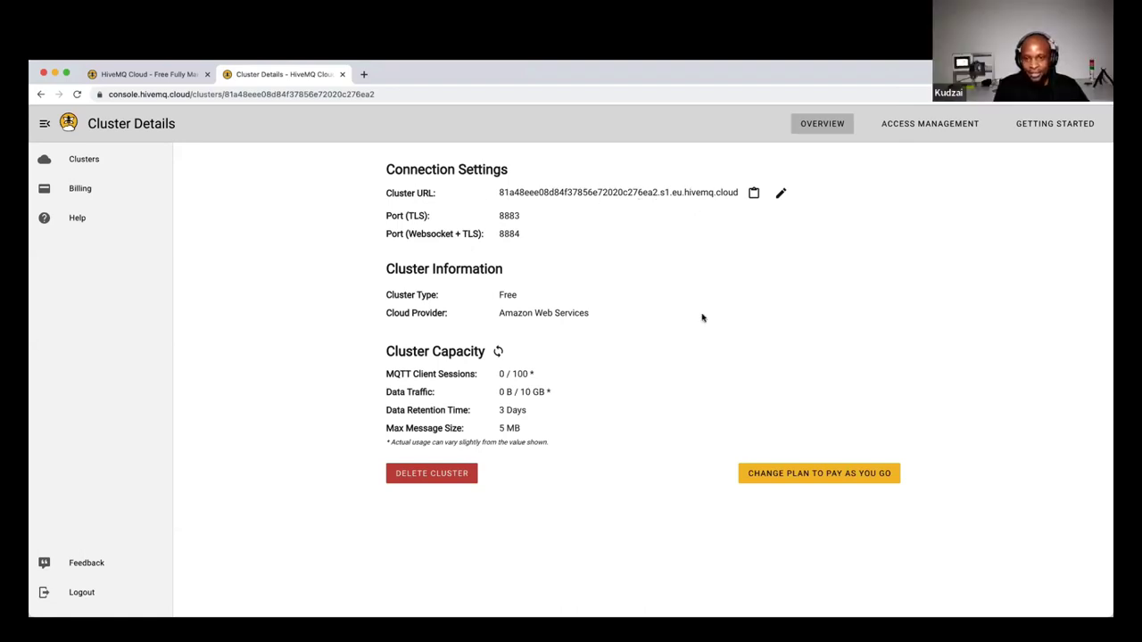
Copy the cluster URL from the cluster Overview
click(753, 192)
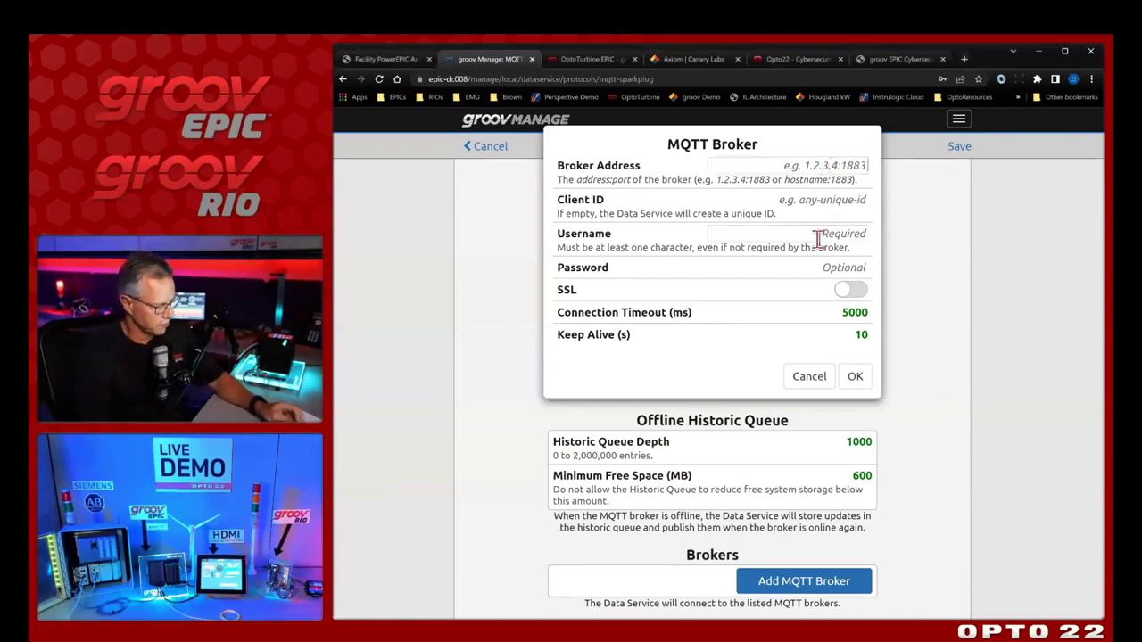
Set Broker Address to the pasted HiveMQ cluster host with port :8883
key(ctrl+v)
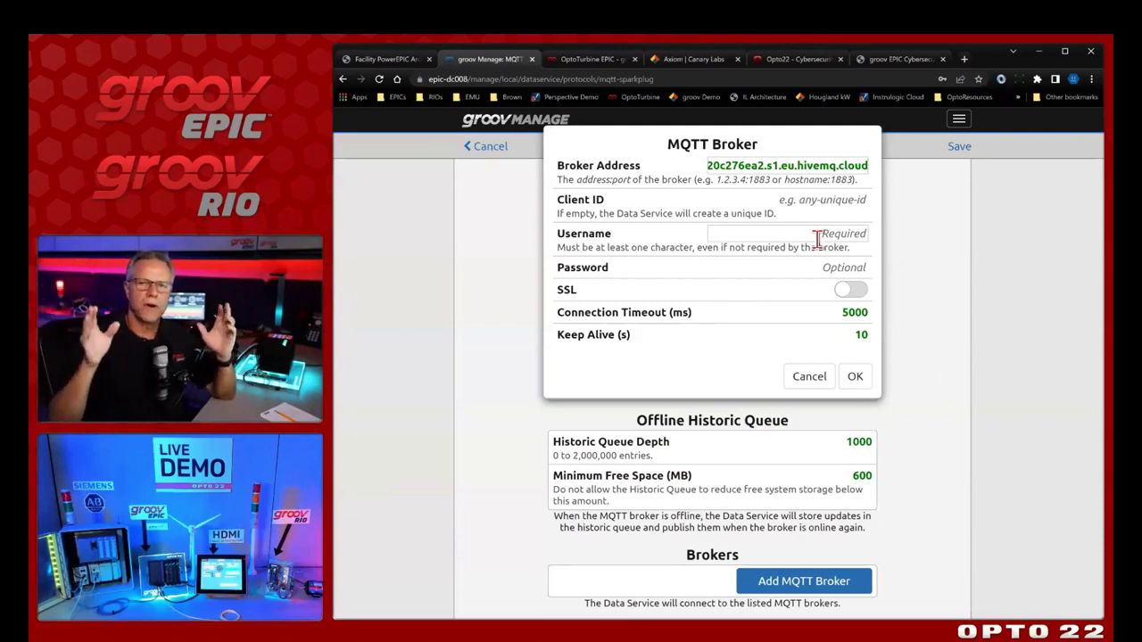
text(88883)
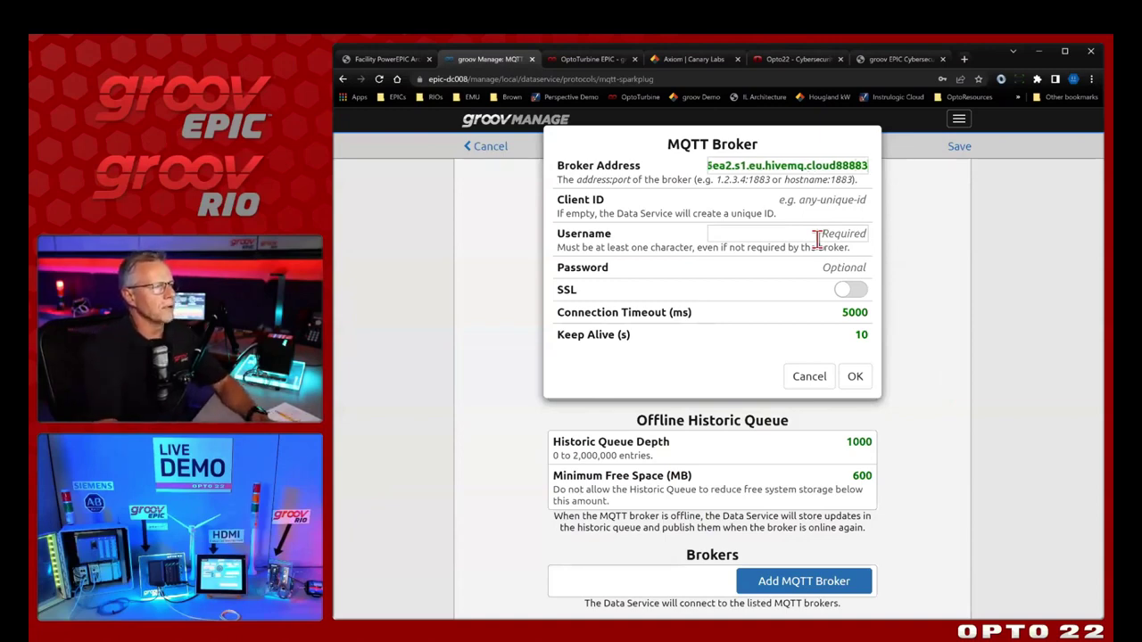
key(BackSpace)
key(BackSpace)
text(3)
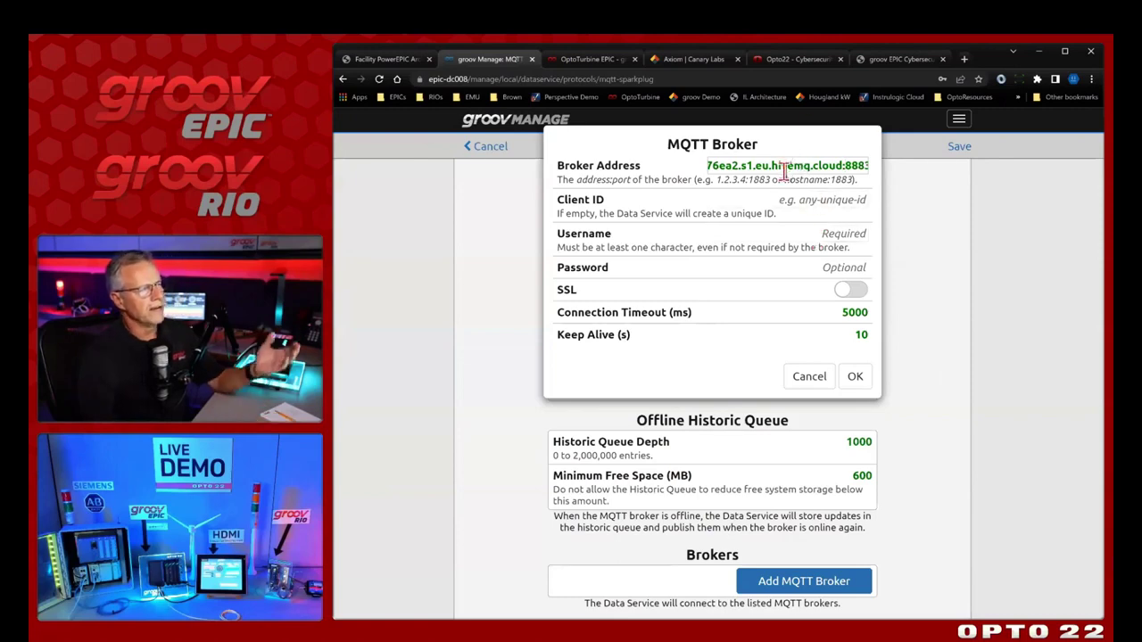
click(804, 202)
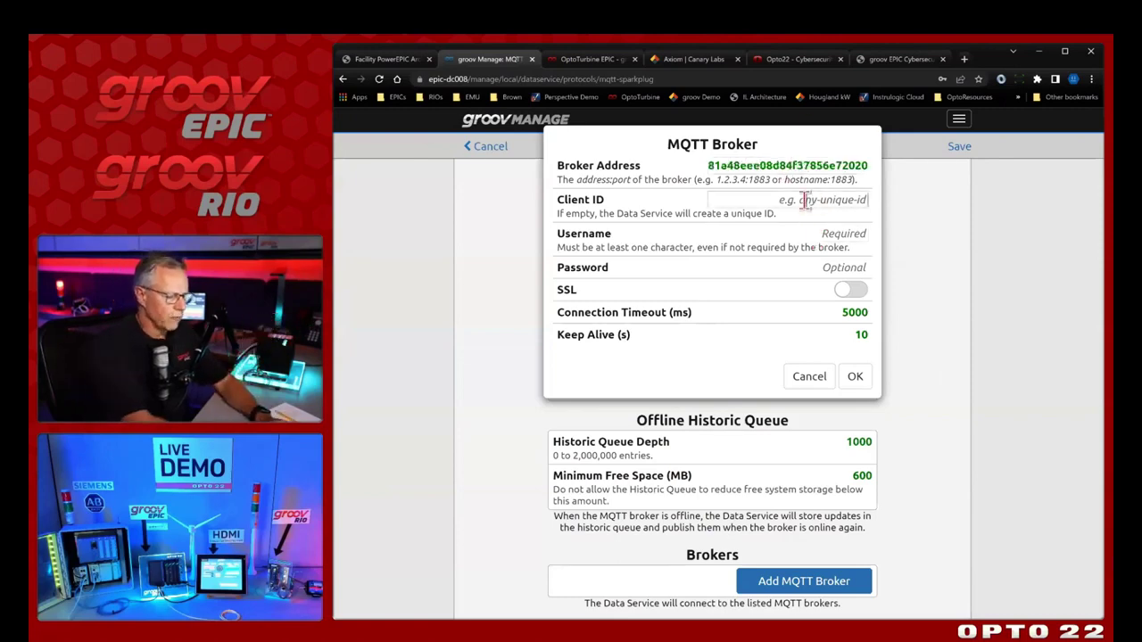
Enter the client ID, broker username and password, turn SSL on, and add the broker
text(jkla)
key(BackSpace)
key(BackSpace)
key(BackSpace)
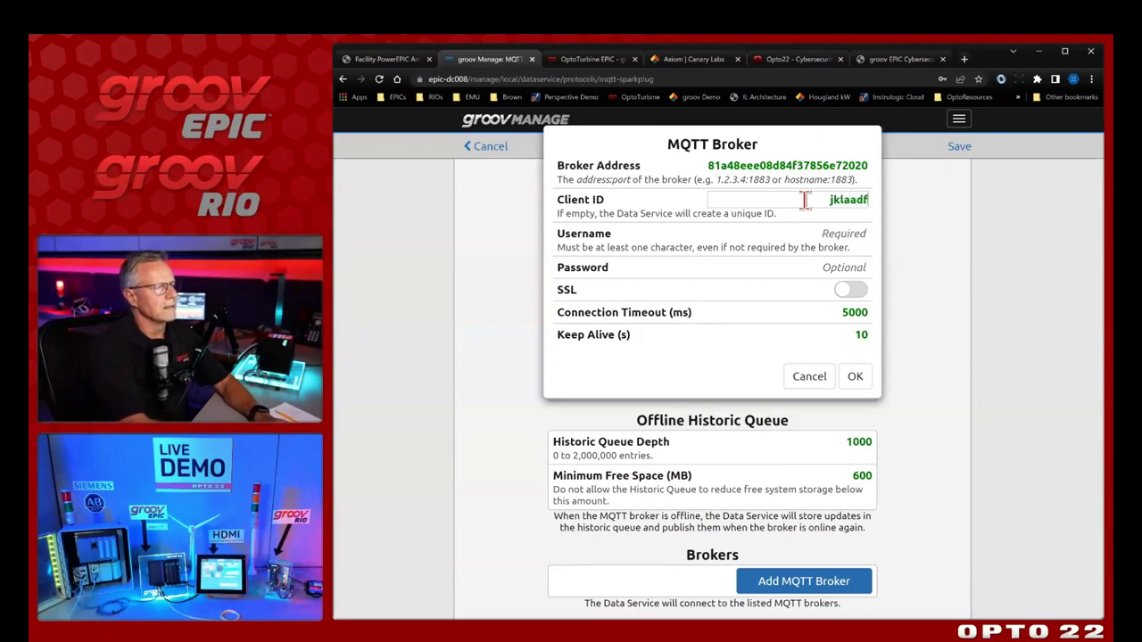
click(836, 233)
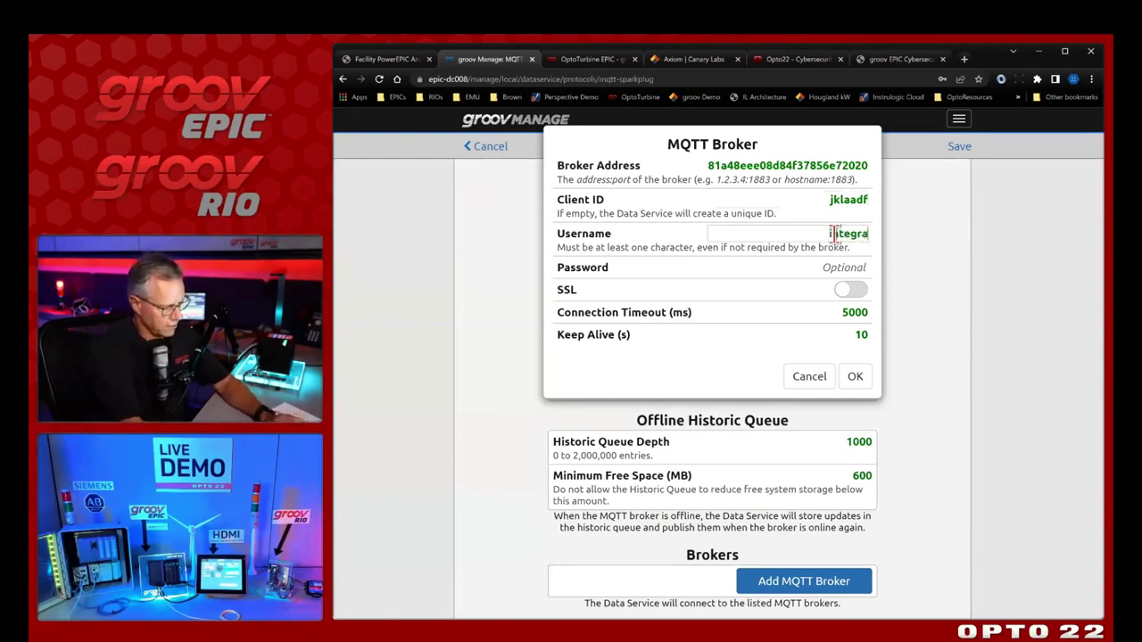
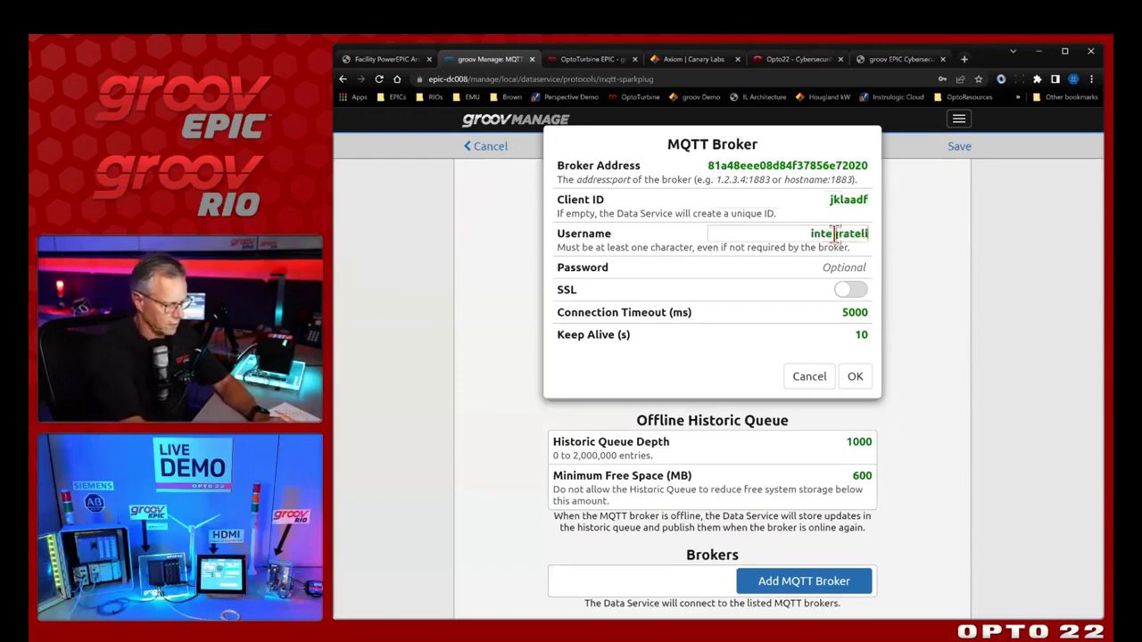
click(789, 271)
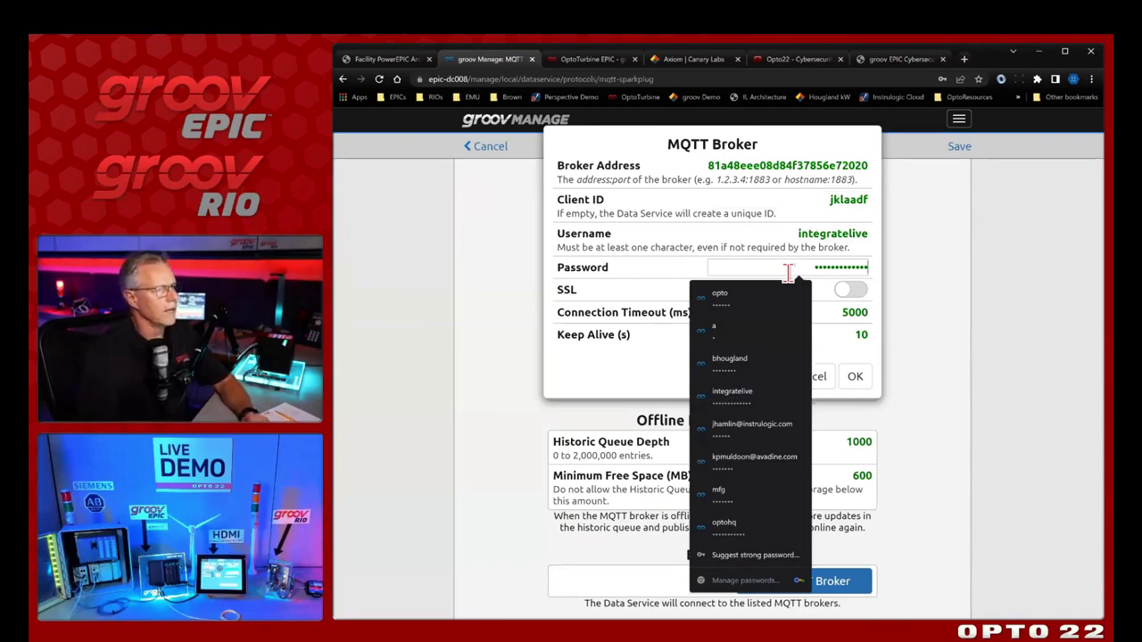
click(657, 298)
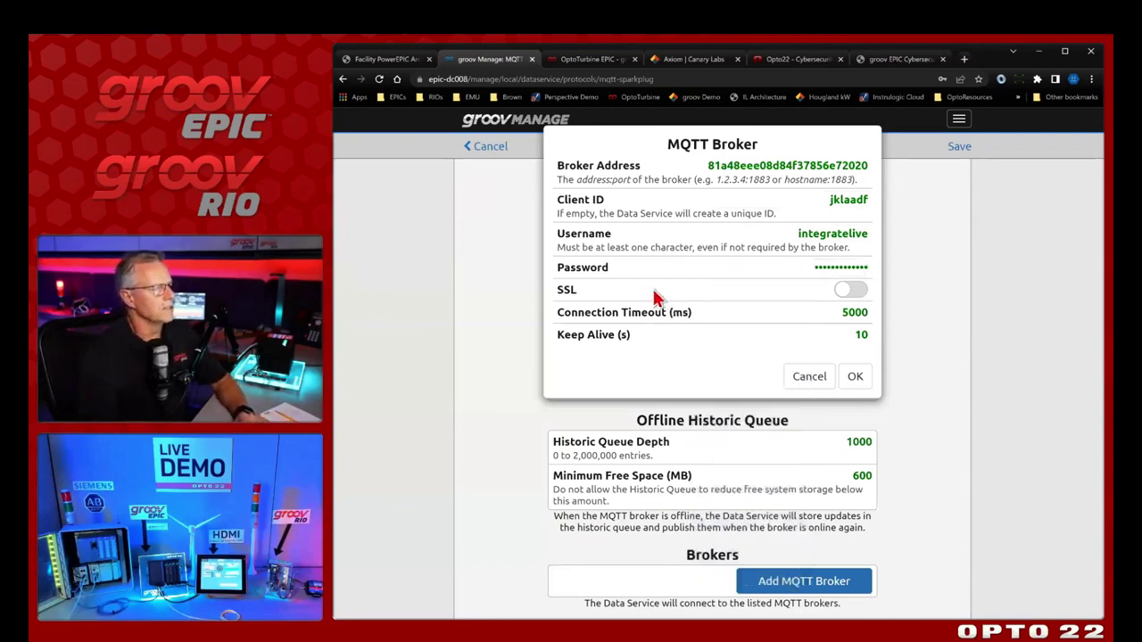
click(846, 290)
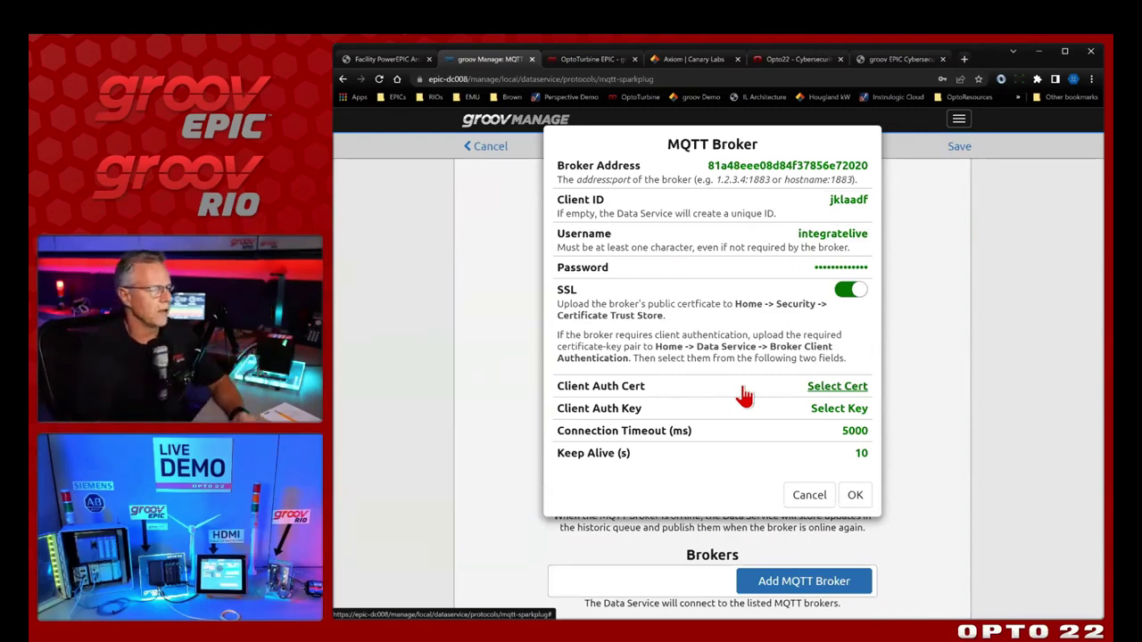
click(858, 498)
Save the MQTT Sparkplug configuration and enable the Data Service runtime so it shows Running
scroll(910, 446, up, 1)
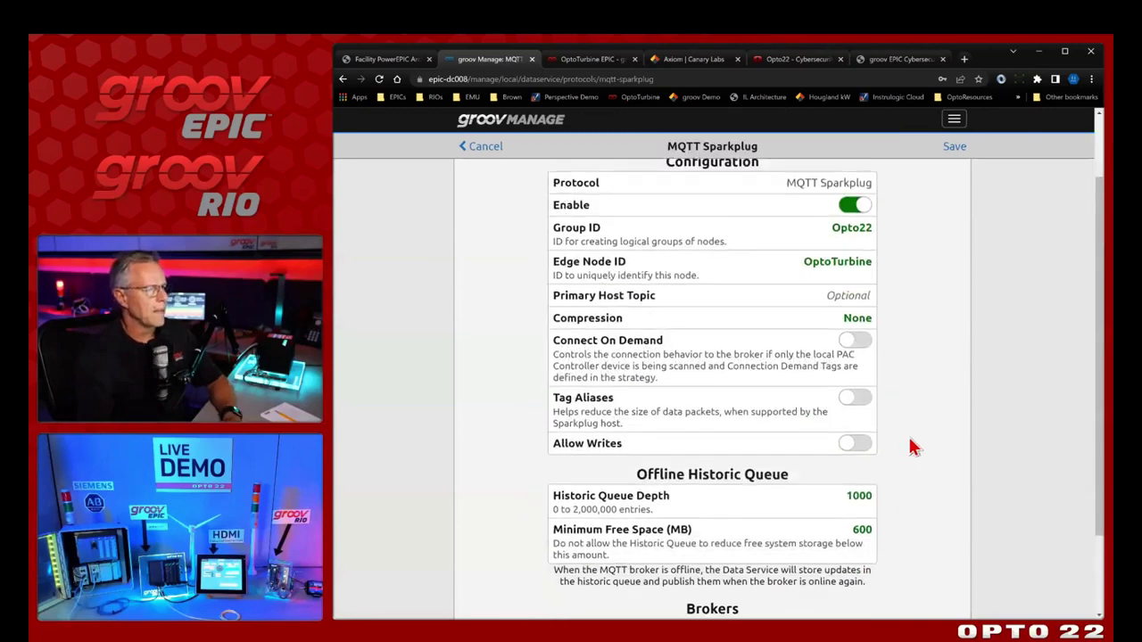
scroll(910, 446, down, 2)
scroll(907, 433, up, 3)
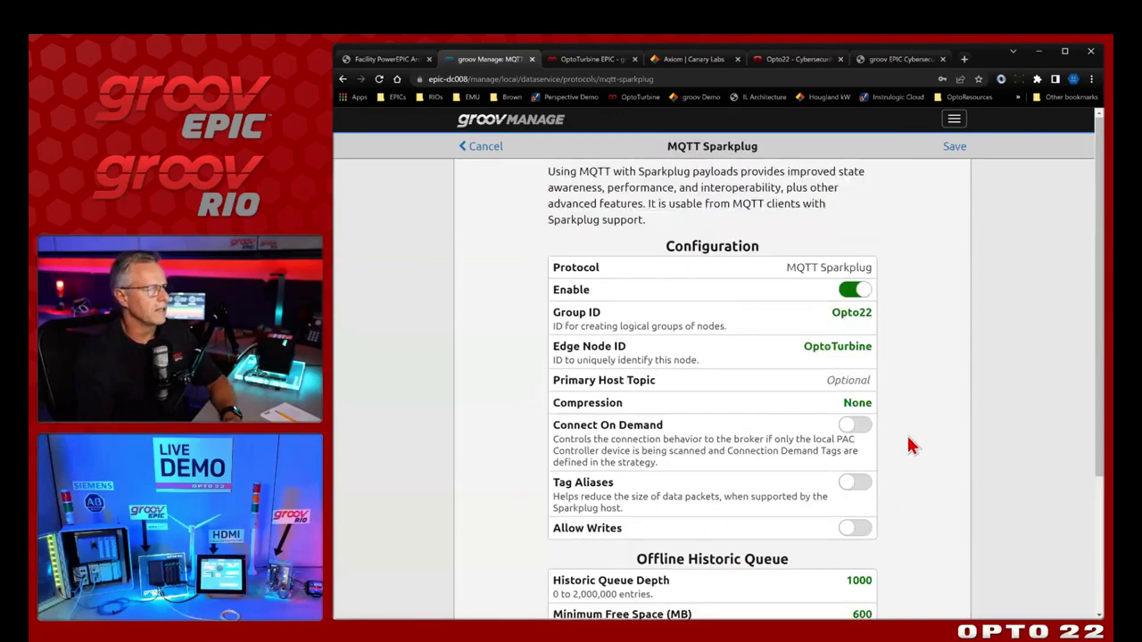
click(953, 150)
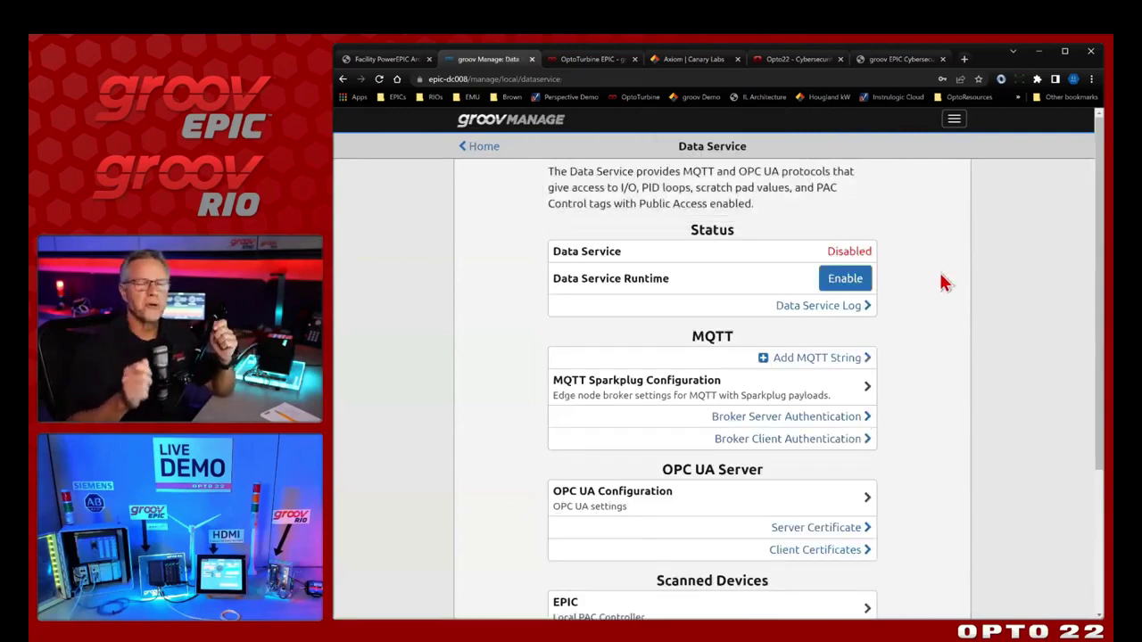
click(845, 281)
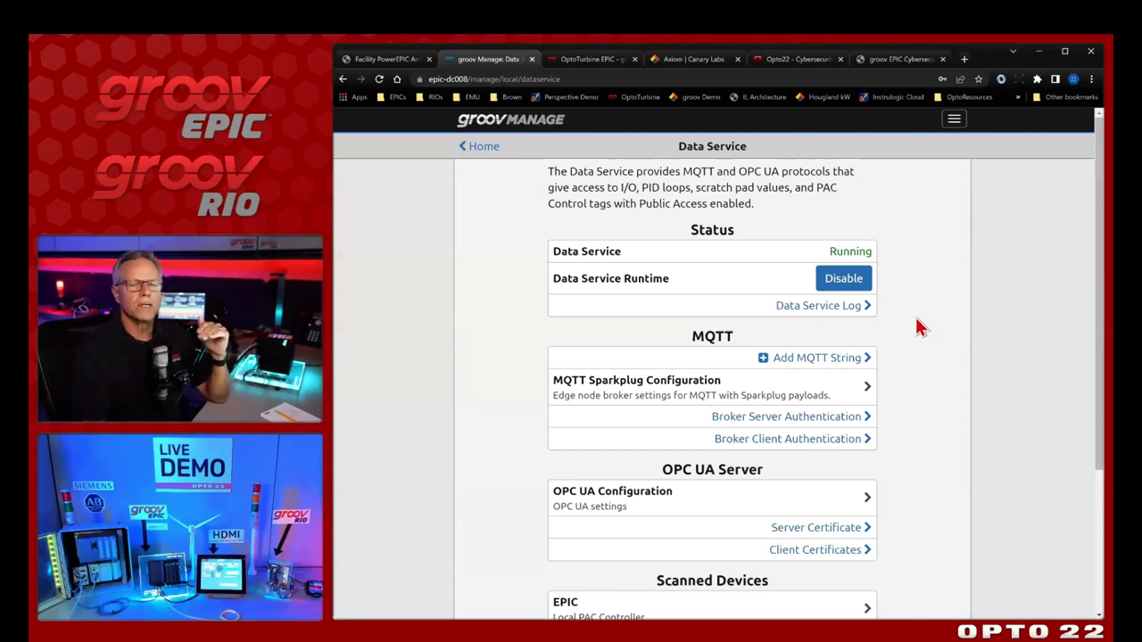
Switch to the OptoTurbine EPIC dashboard in groov View
click(584, 60)
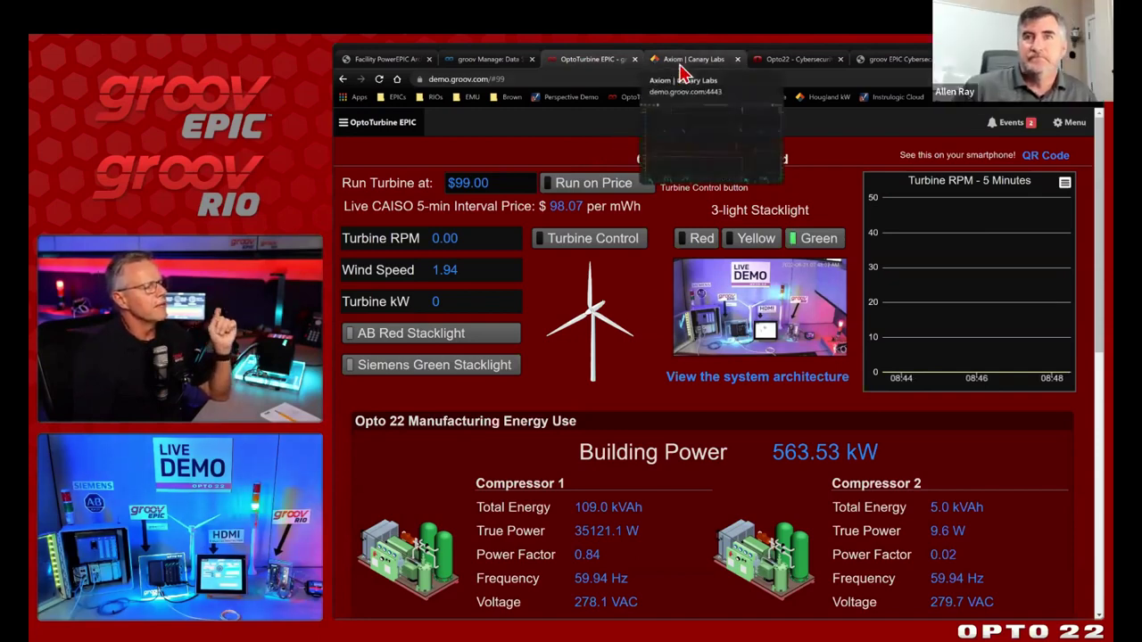
click(681, 60)
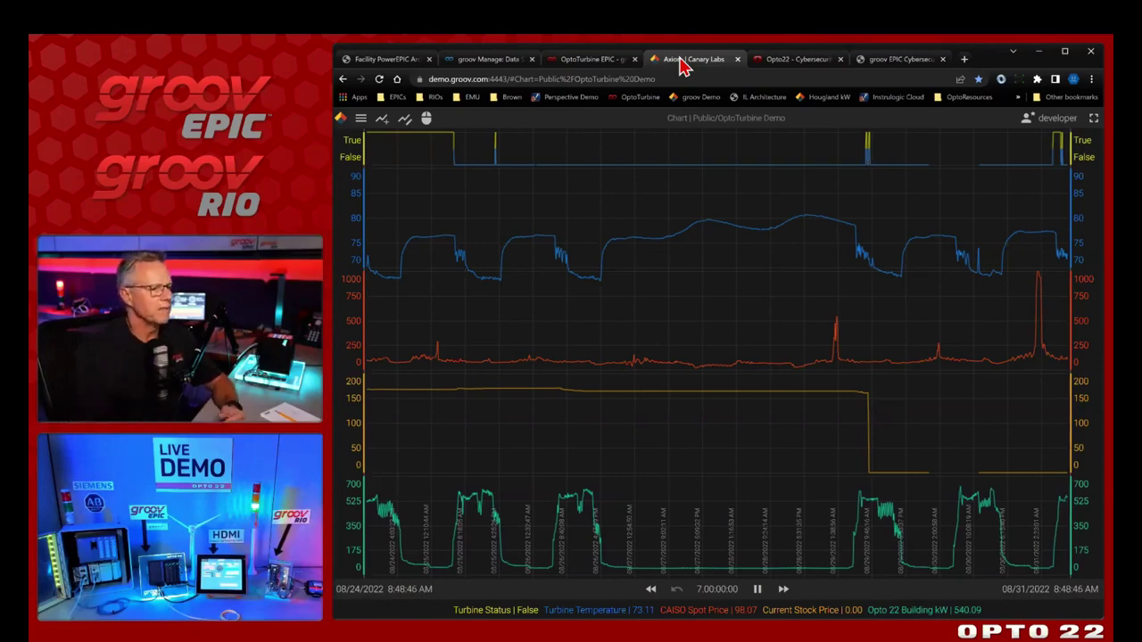
On the OptoTurbine dashboard, start the turbine with Turbine Control, then stop it again
click(598, 63)
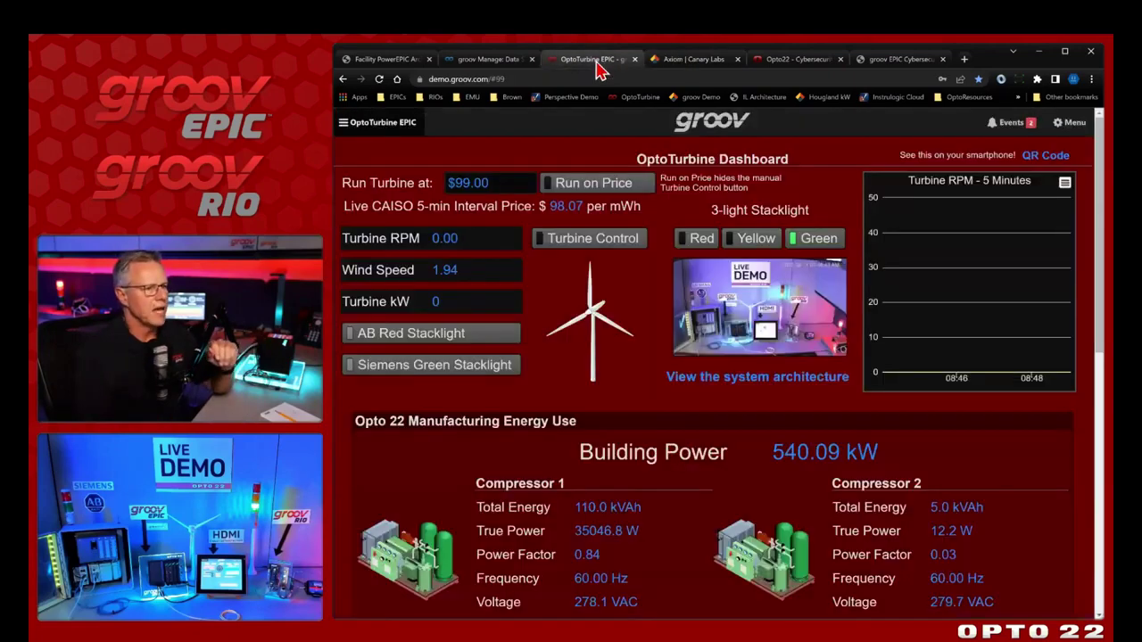
click(594, 246)
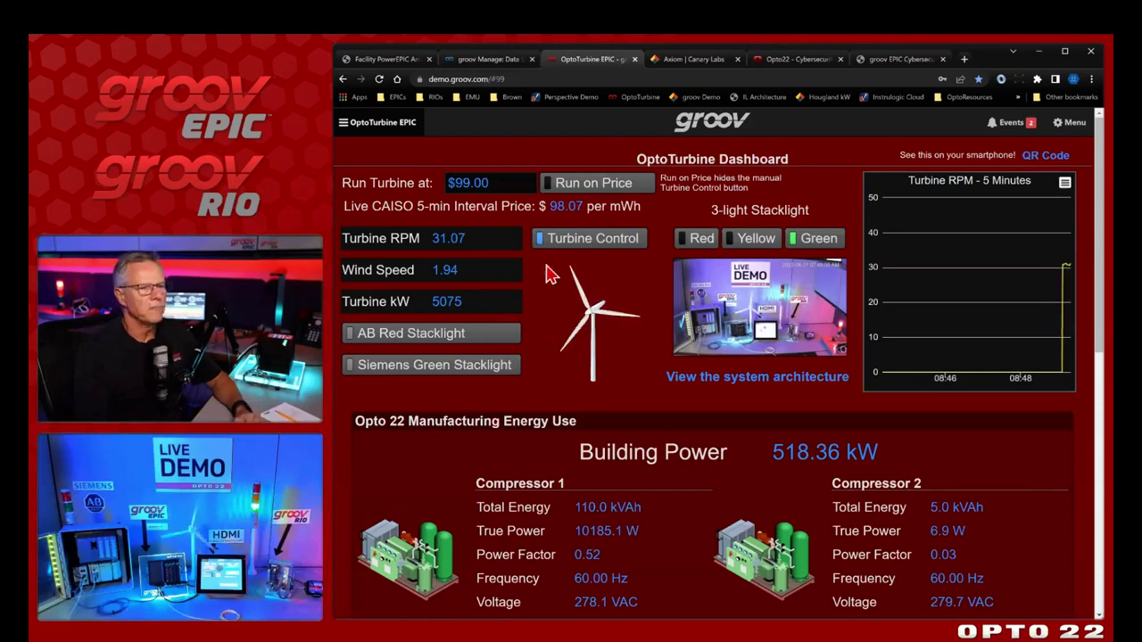
click(603, 258)
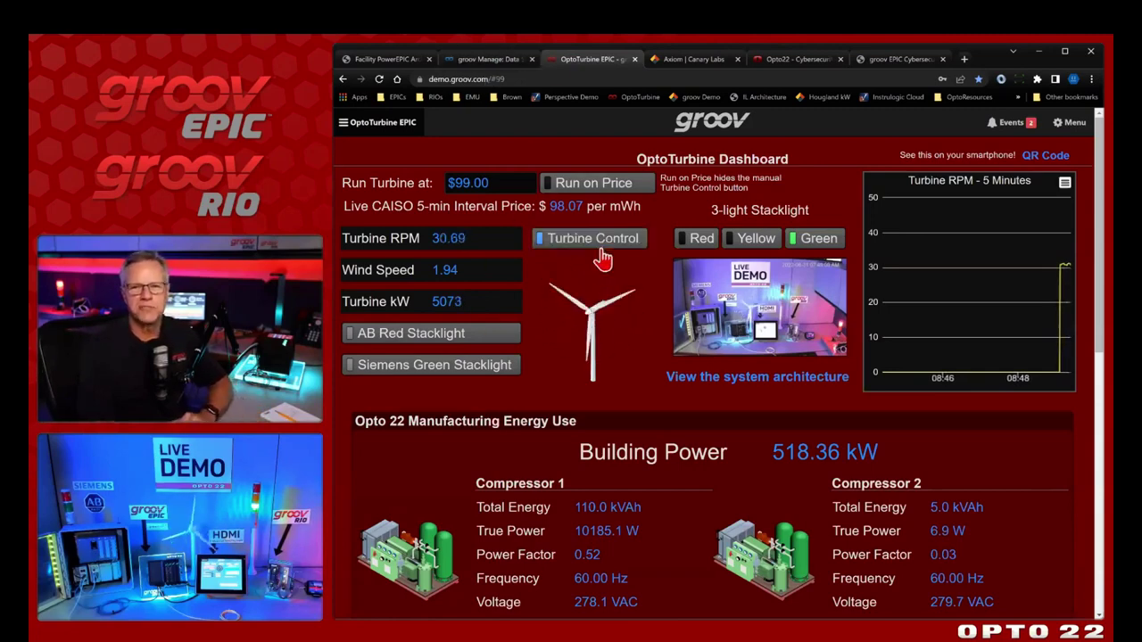
click(603, 256)
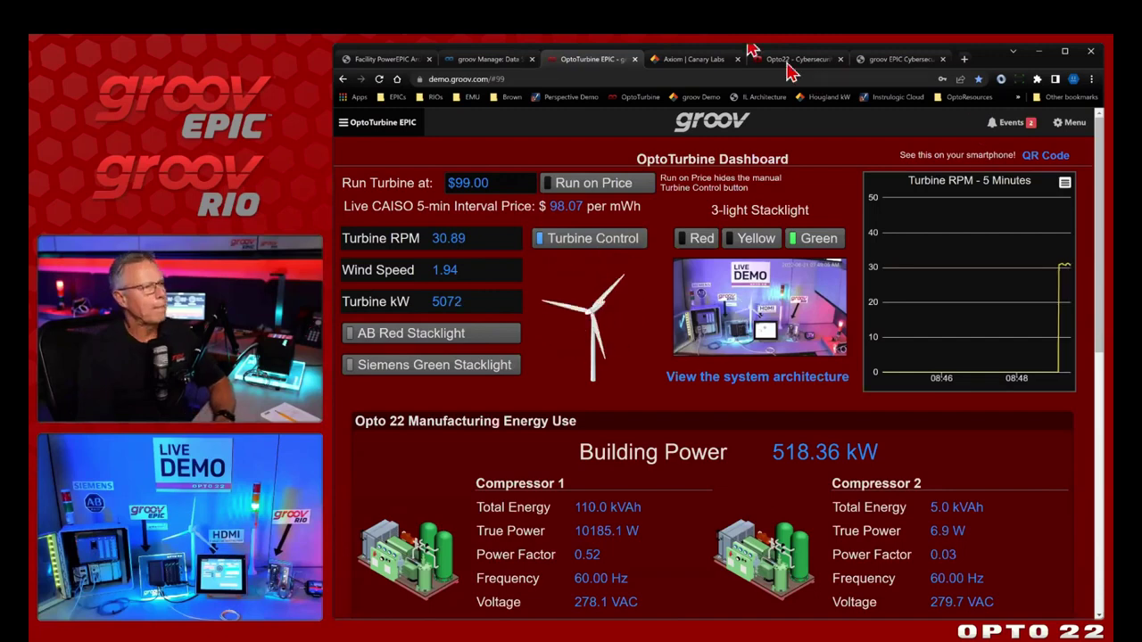
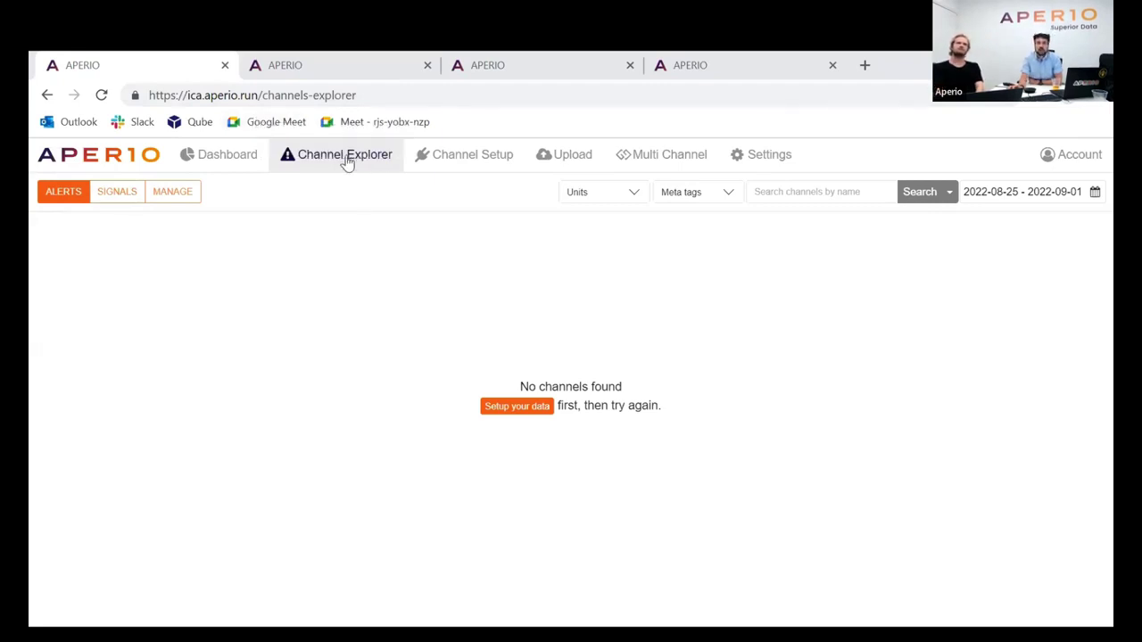
Reload the channels-explorer page and check the 39-channel list starting with Building_Power
click(261, 97)
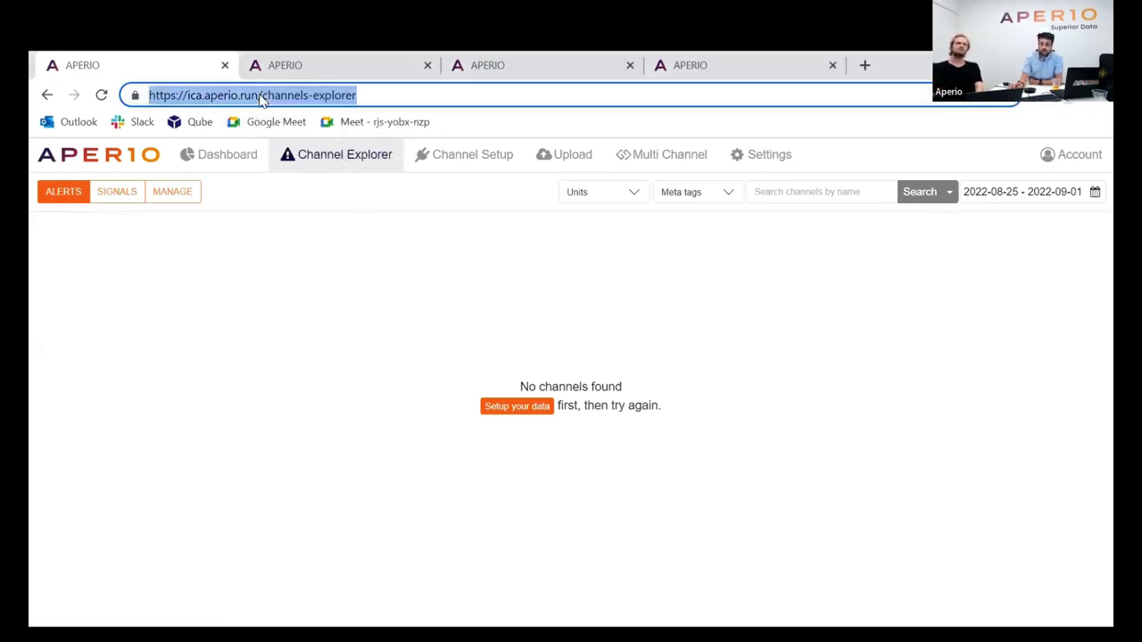
key(Return)
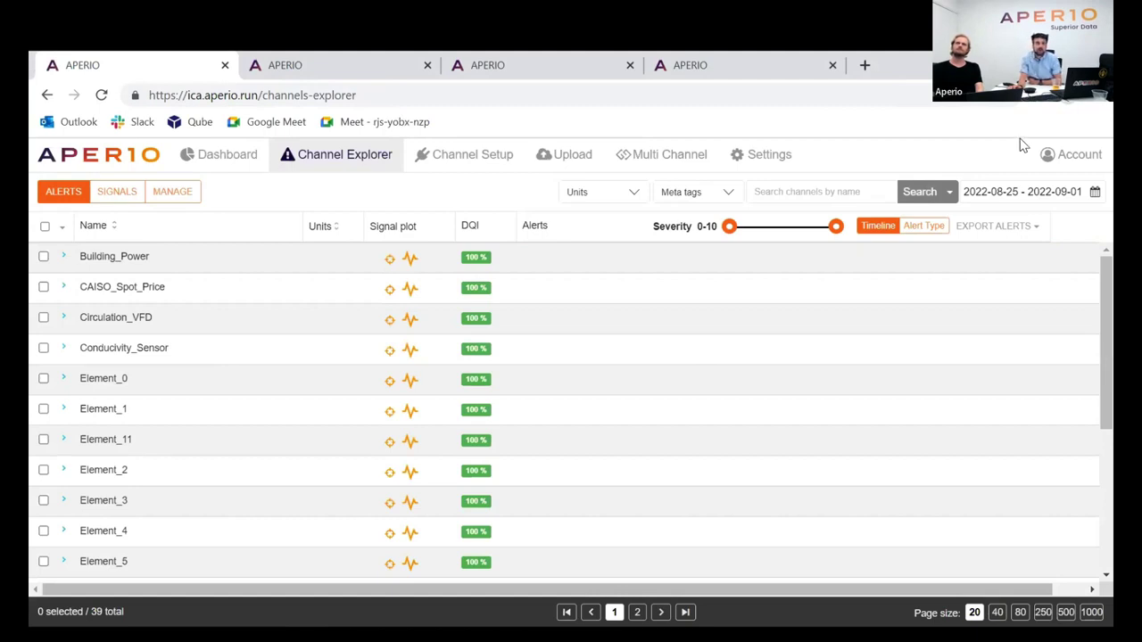
scroll(249, 319, down, 3)
scroll(268, 314, up, 3)
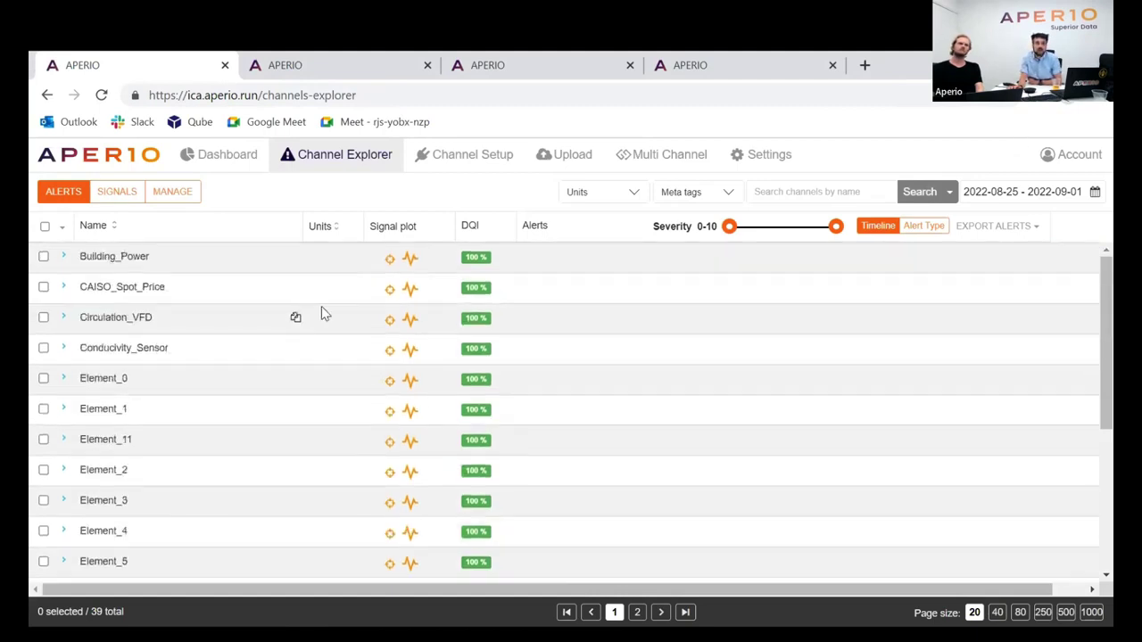
click(412, 261)
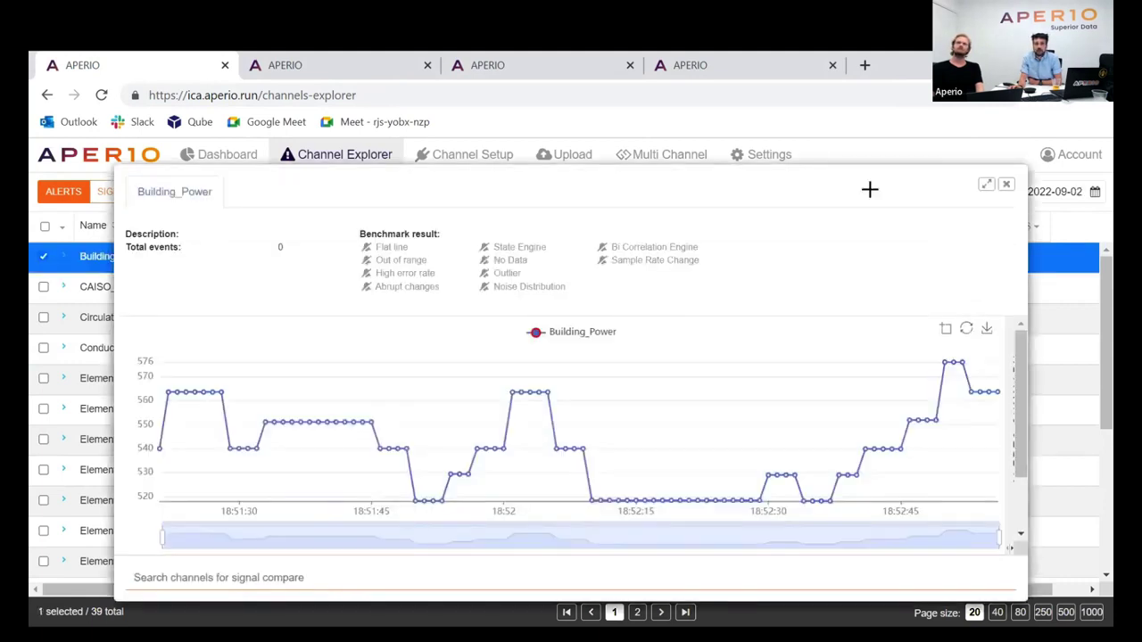
mouse_move(491, 415)
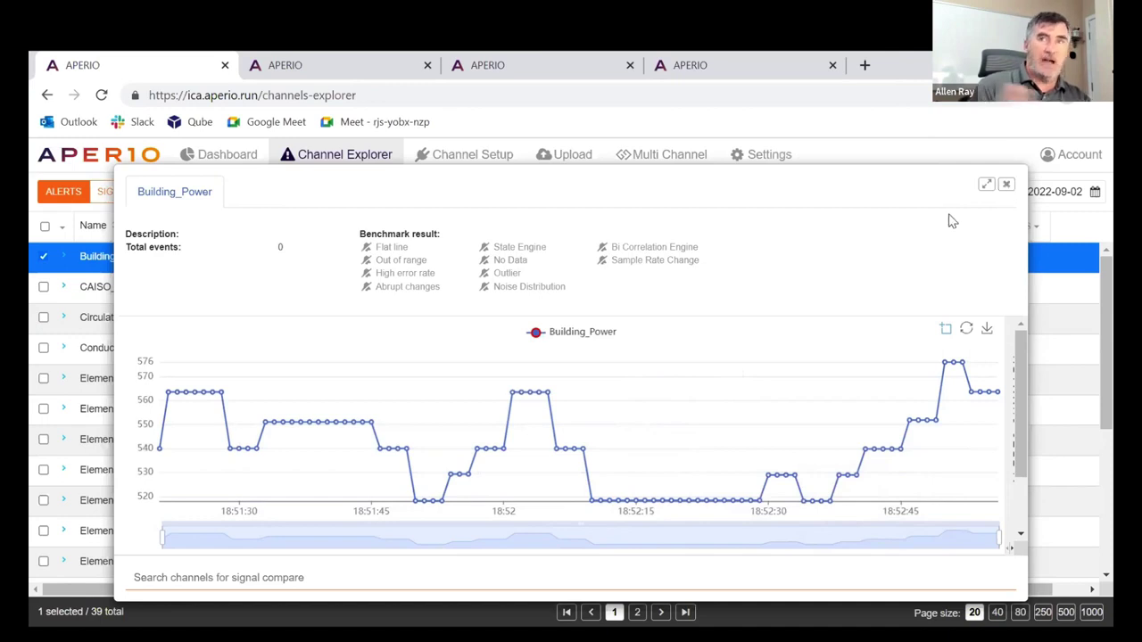
click(1006, 184)
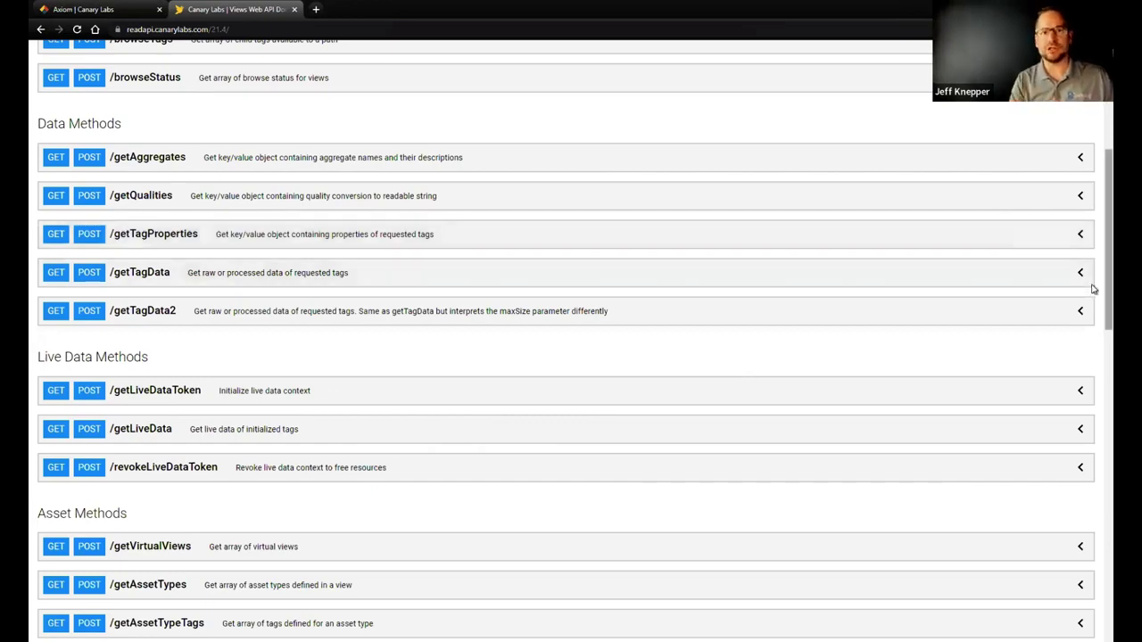
scroll(1094, 214, up, 1)
scroll(1092, 187, up, 3)
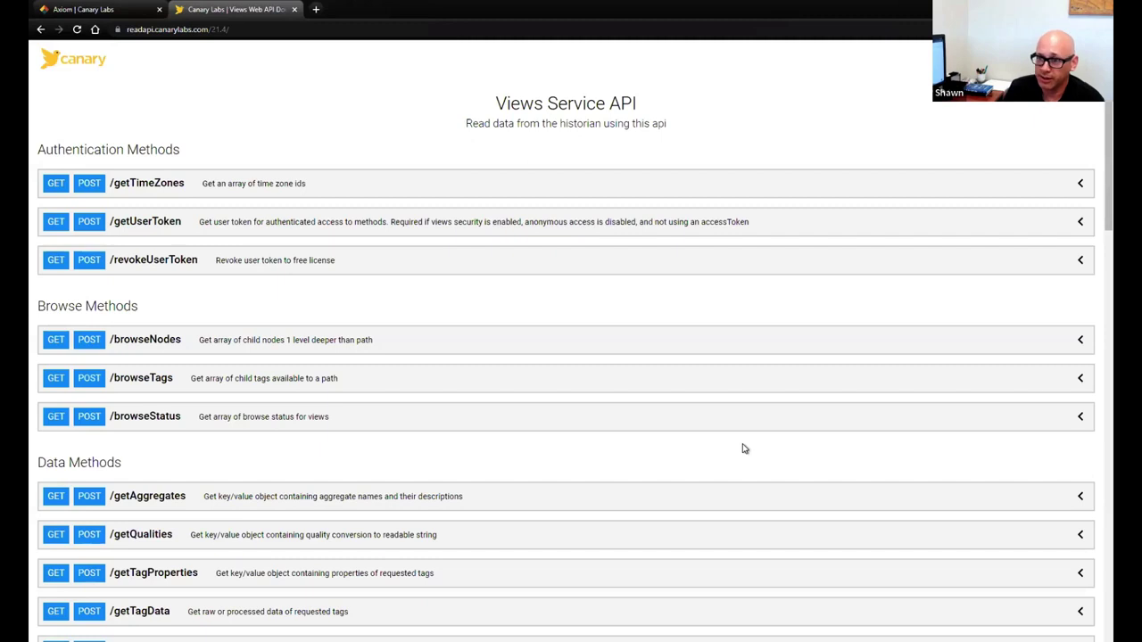
scroll(727, 454, down, 1)
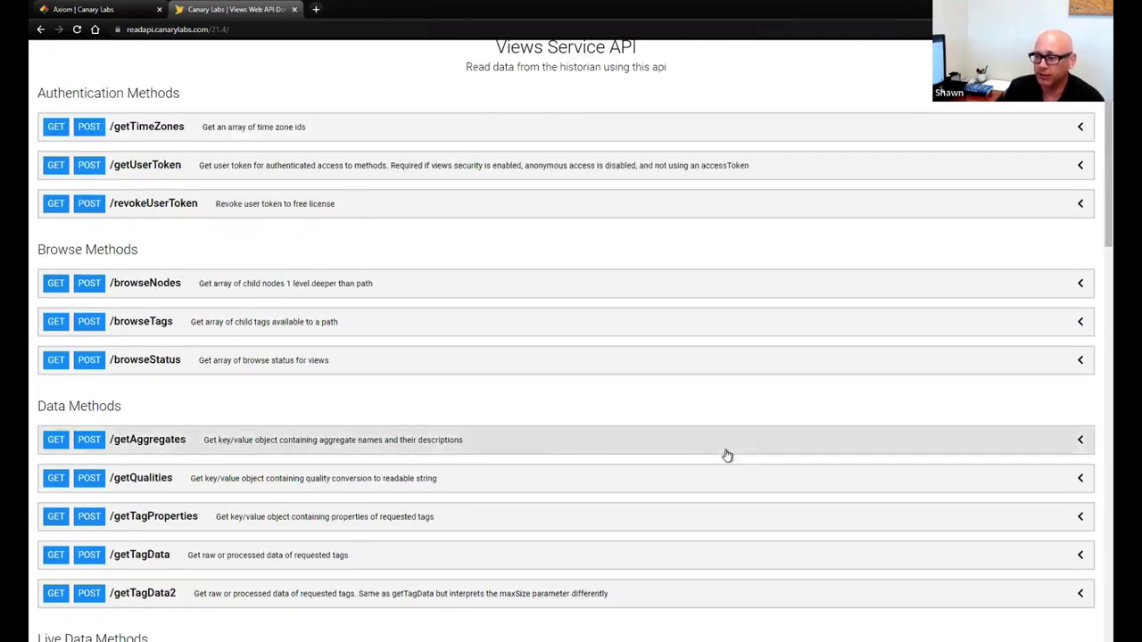
scroll(725, 457, down, 1)
scroll(722, 458, up, 1)
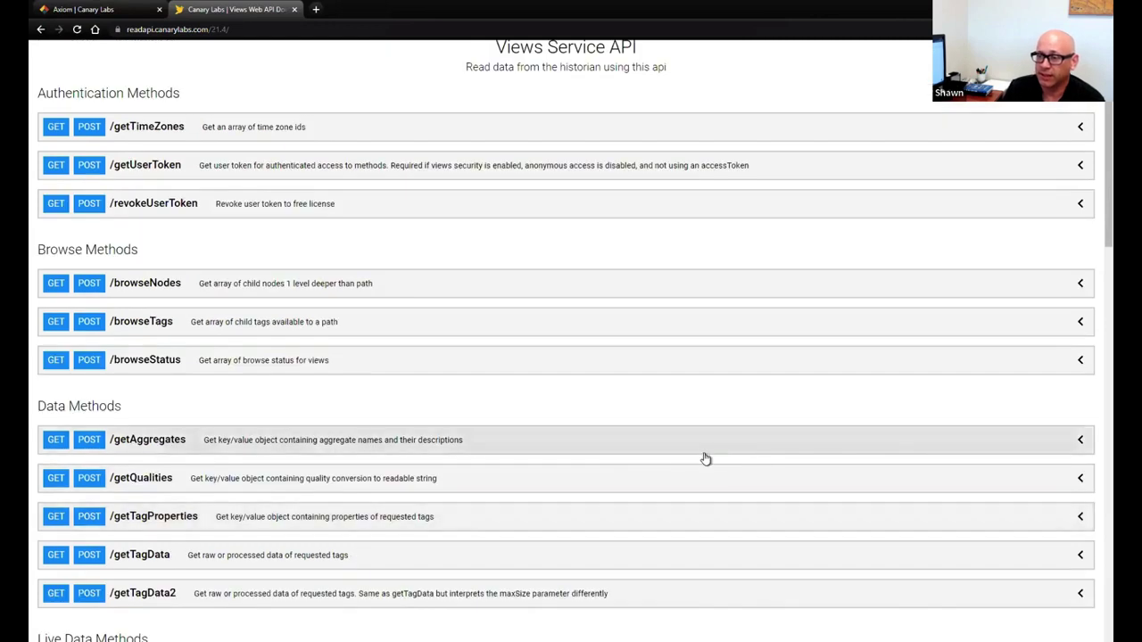
scroll(673, 458, up, 1)
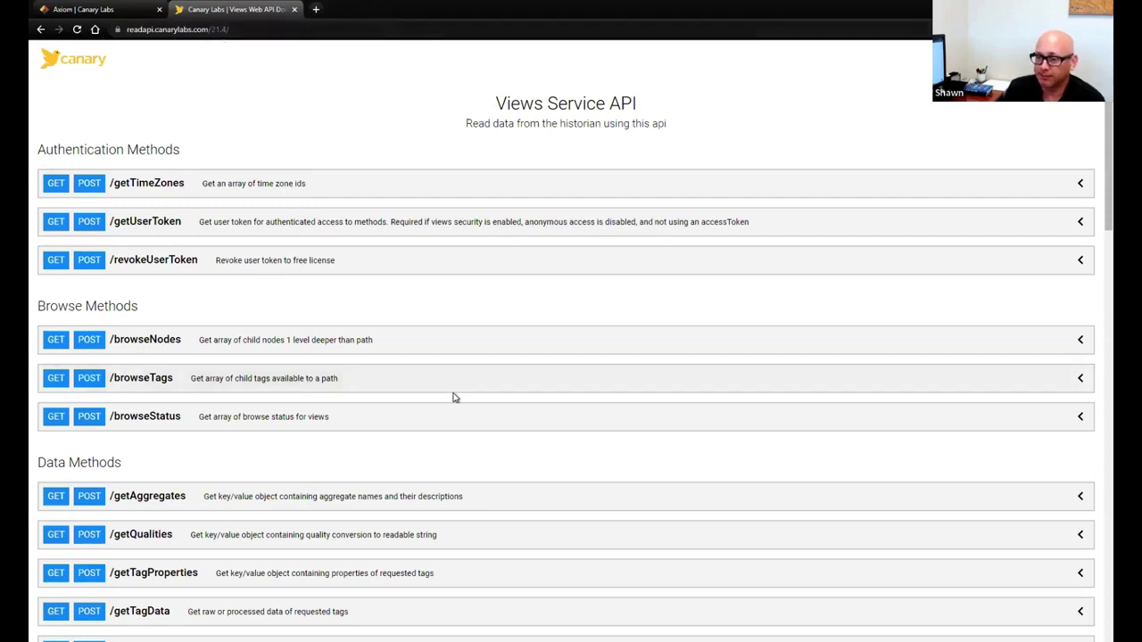
scroll(454, 397, down, 2)
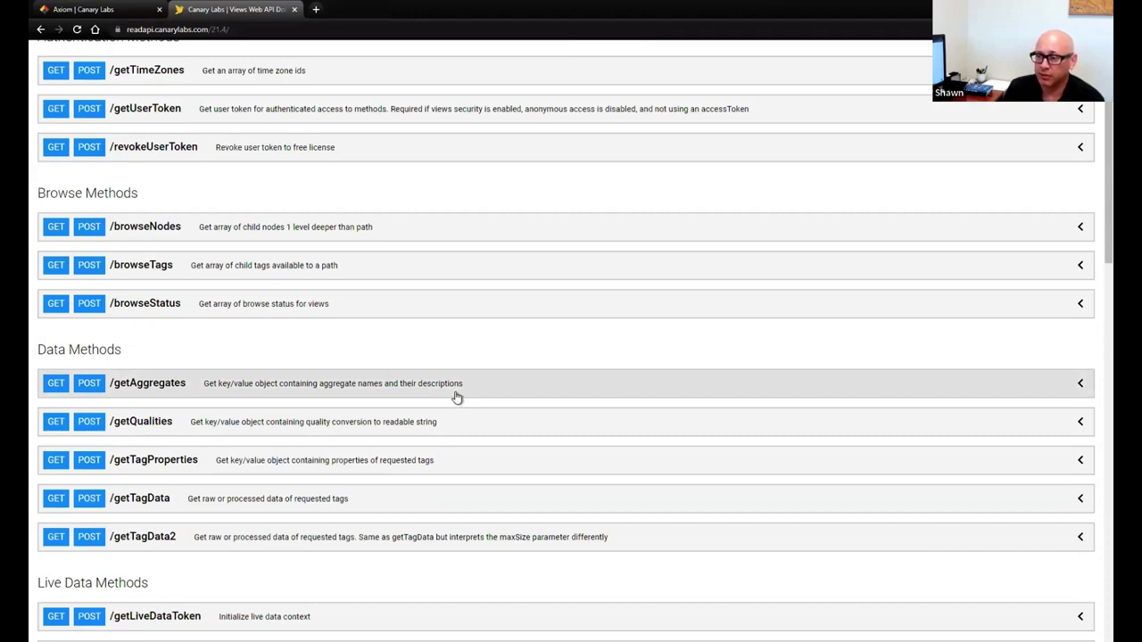
scroll(455, 397, down, 1)
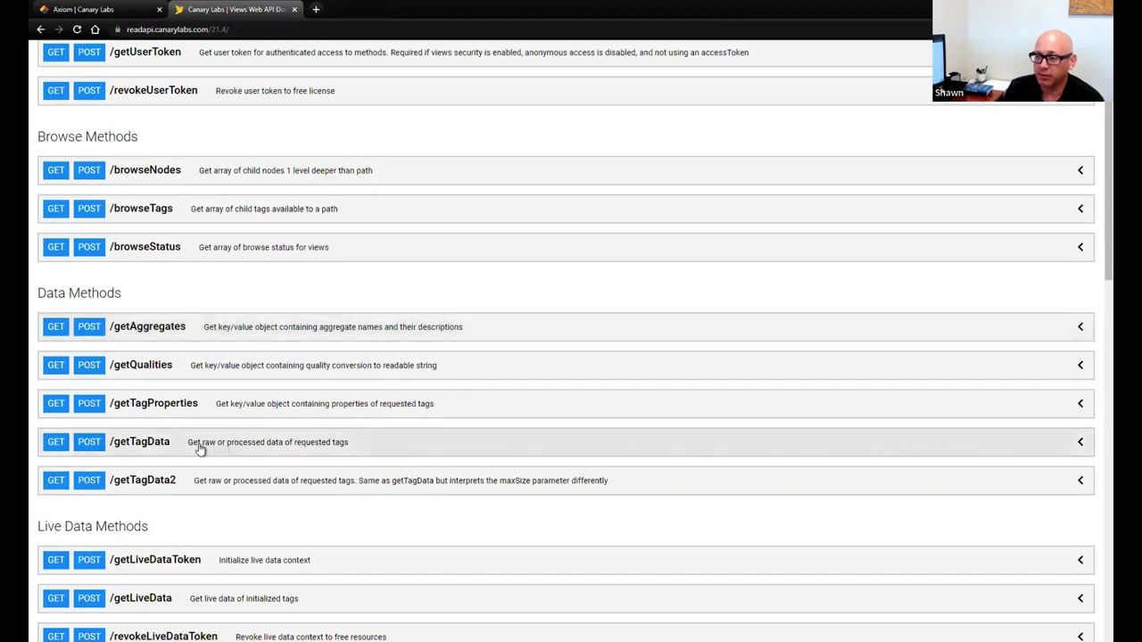
click(246, 447)
scroll(343, 455, down, 3)
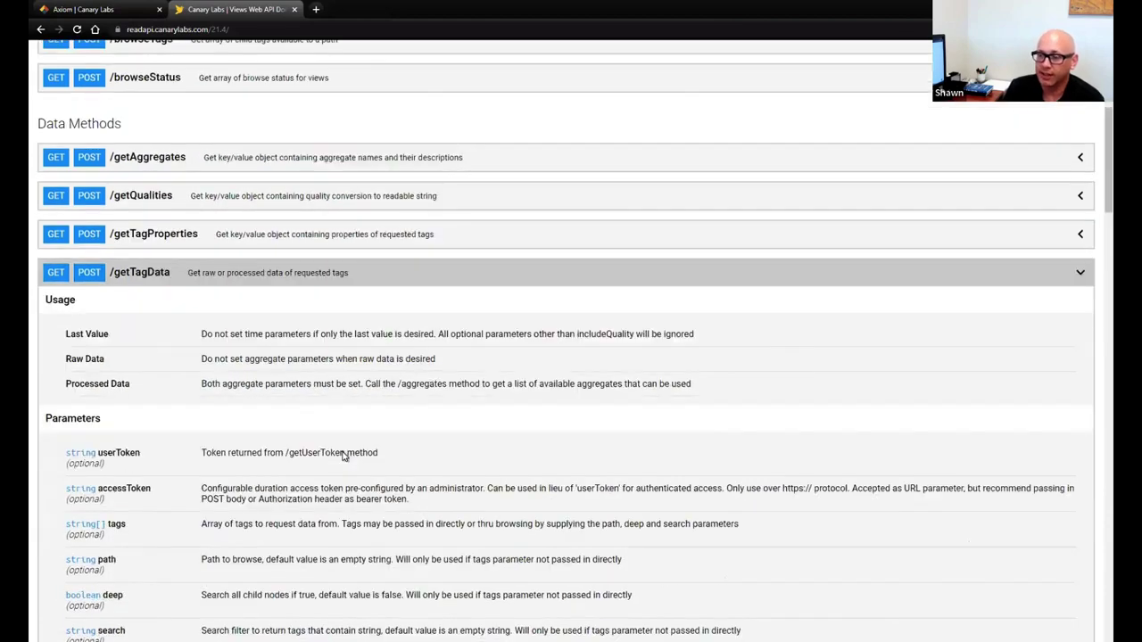
scroll(344, 455, down, 1)
scroll(274, 368, down, 1)
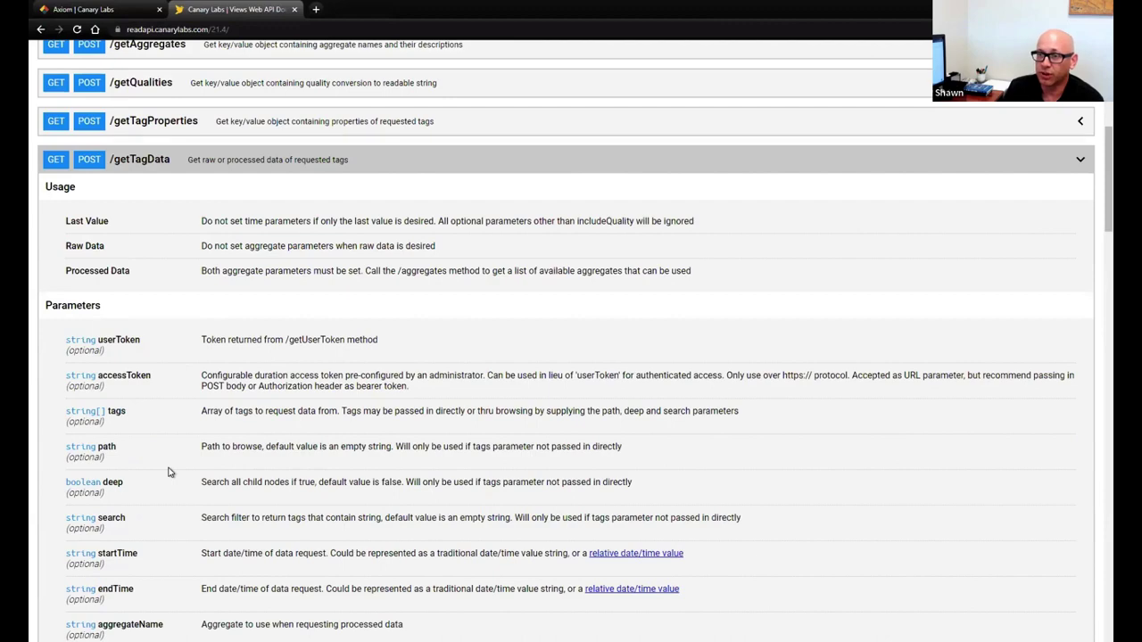
scroll(173, 472, down, 4)
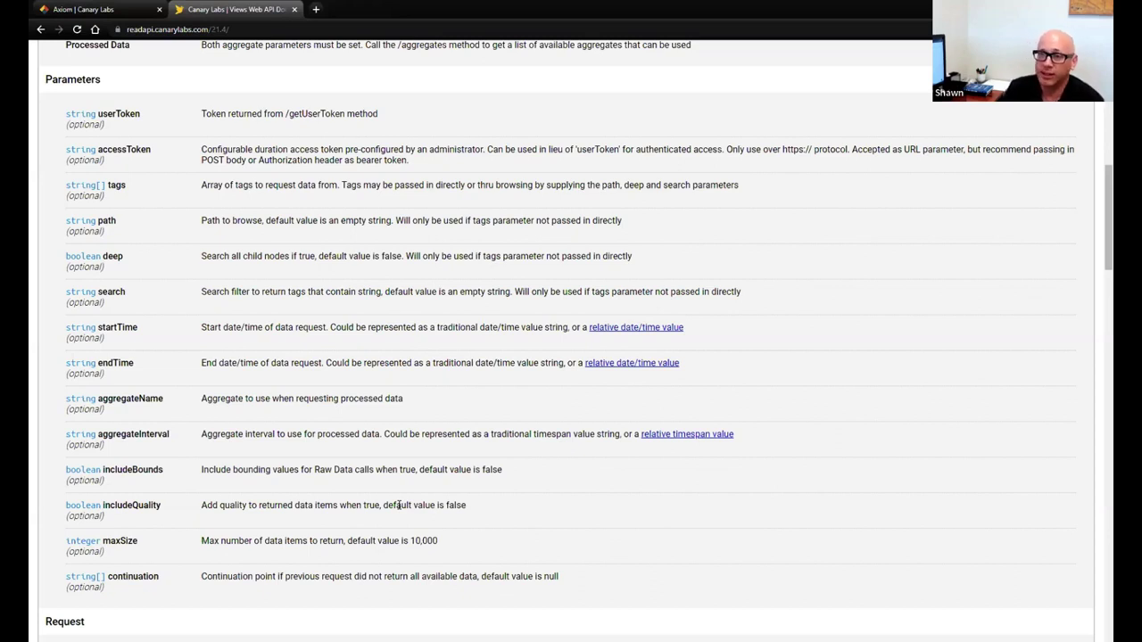
scroll(313, 516, up, 2)
scroll(318, 502, up, 3)
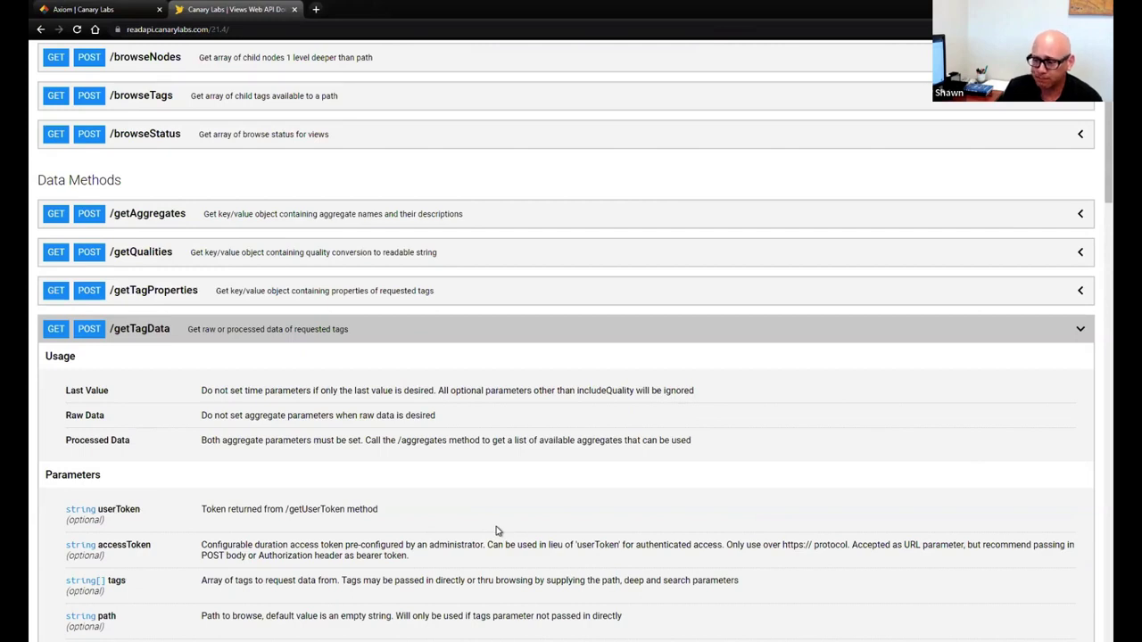
Return to the Axiom Temp Chart and start Export Data from the Chart menu
click(134, 11)
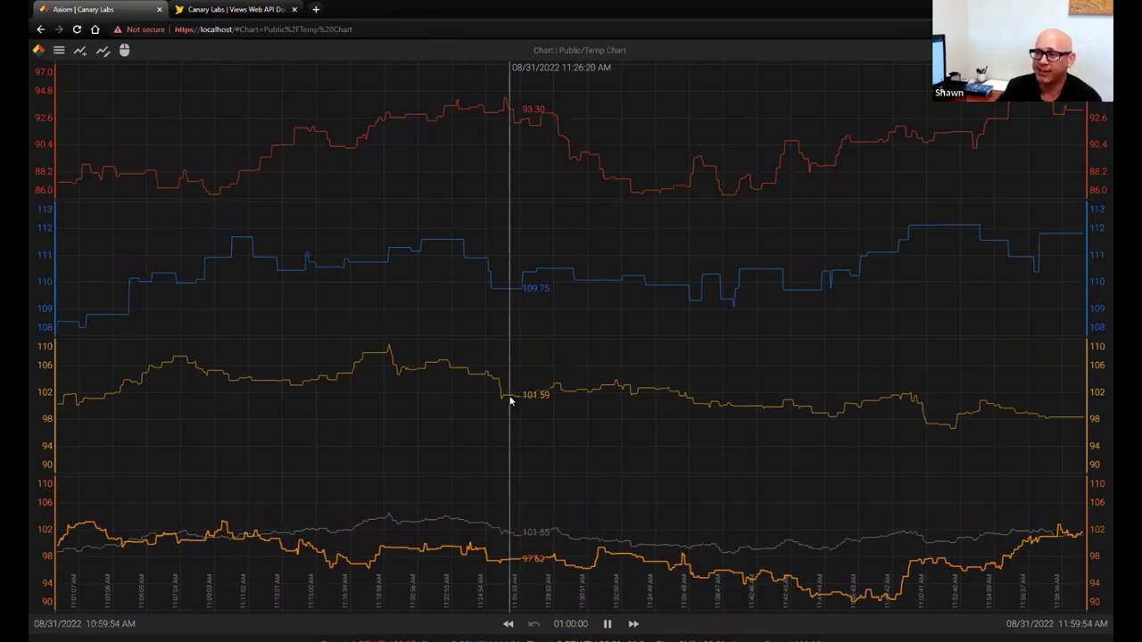
click(59, 51)
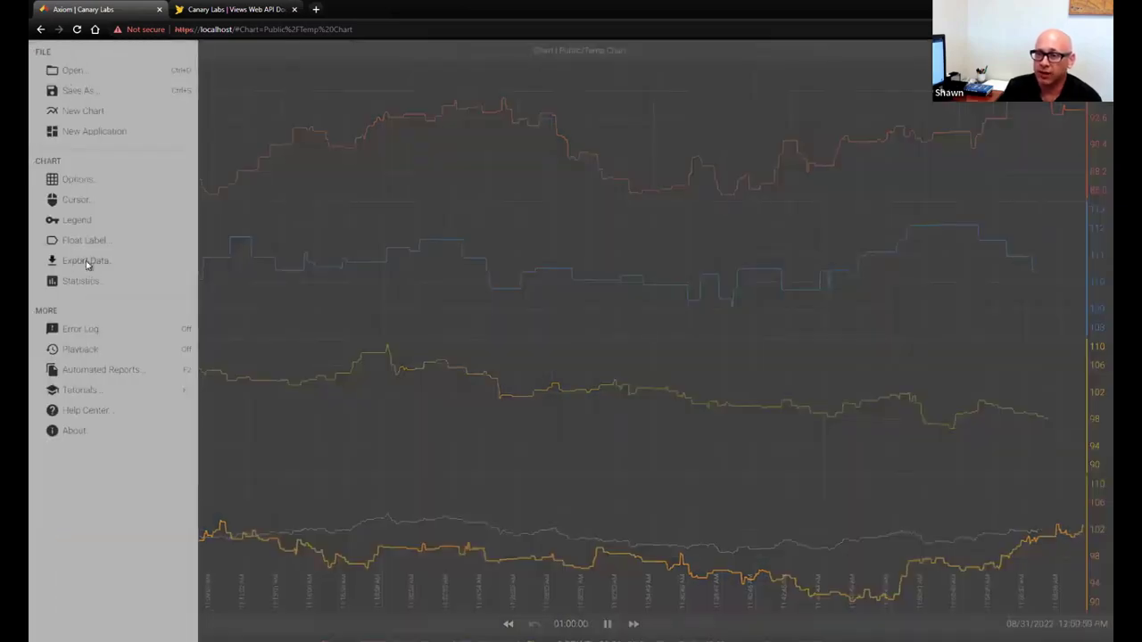
click(276, 358)
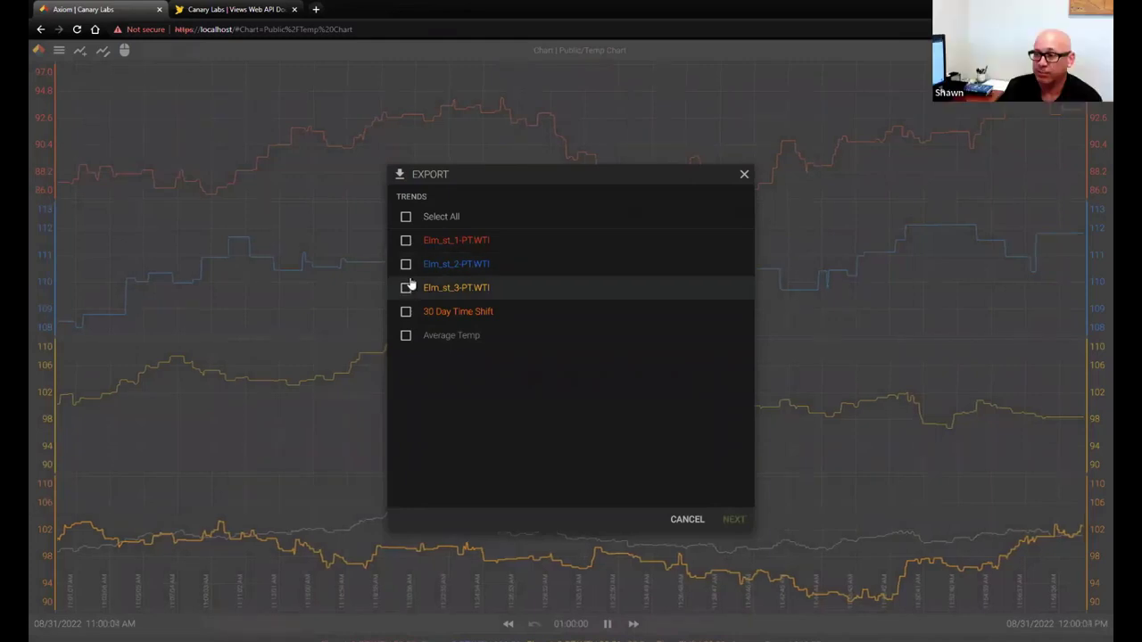
Select the Elm_st_1-PT.WTI and Elm_st_2-PT.WTI trends and review the 11:00 AM start time
click(406, 242)
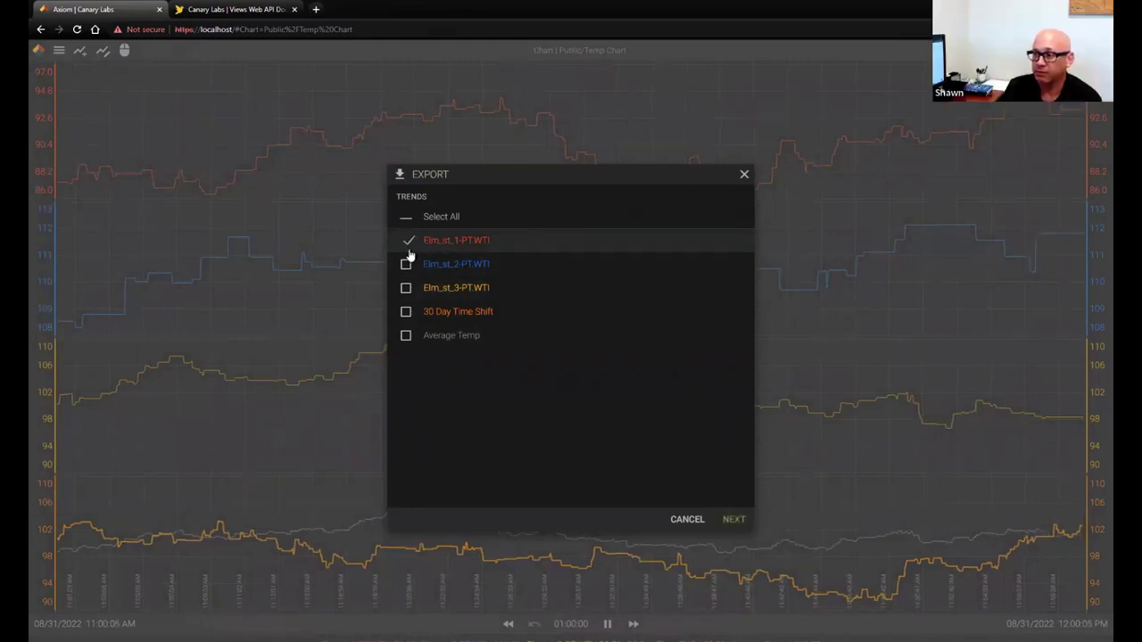
click(407, 263)
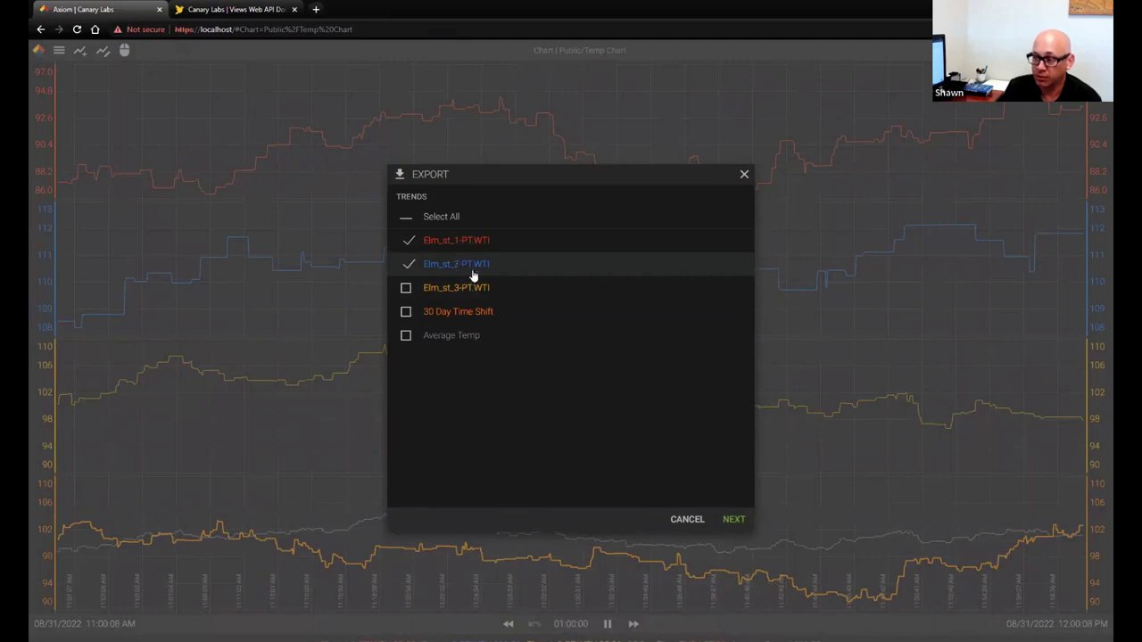
click(734, 521)
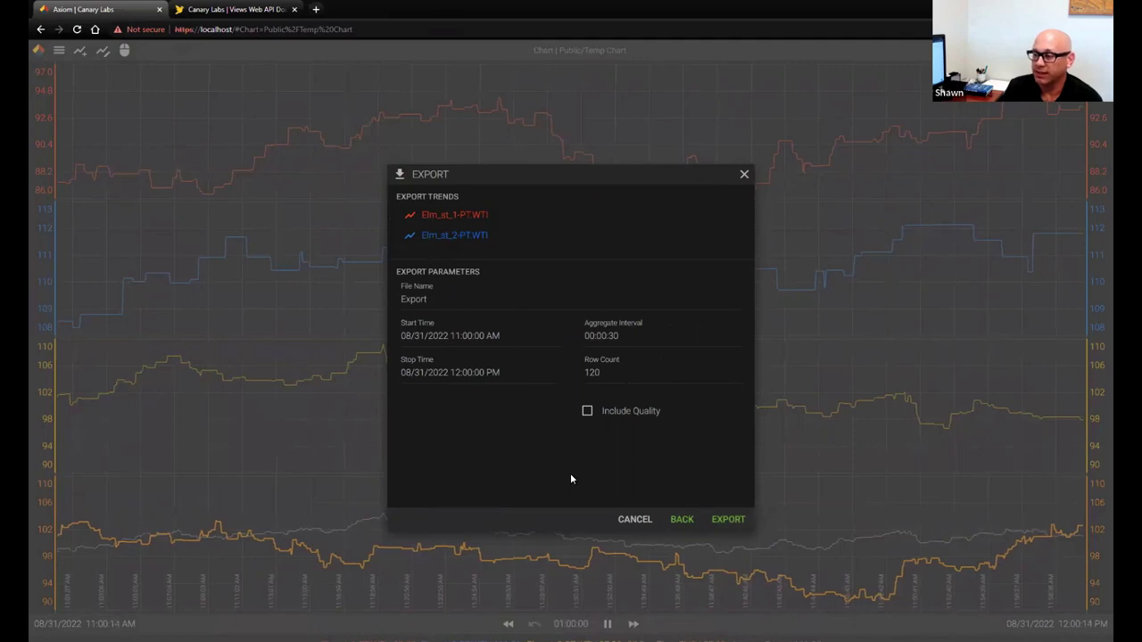
click(440, 337)
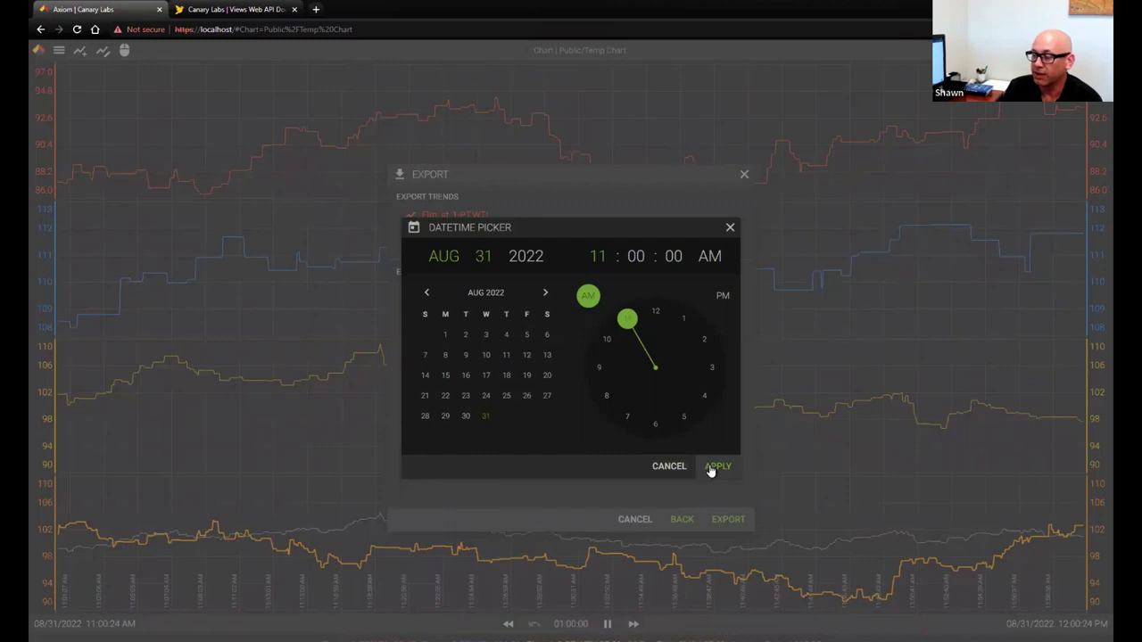
click(681, 470)
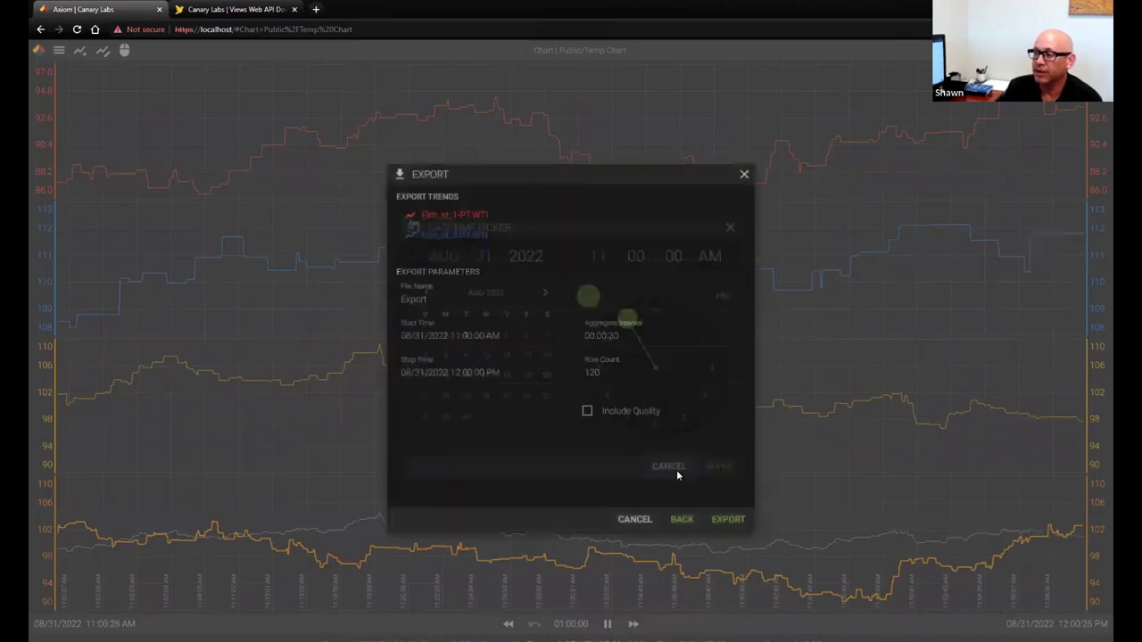
Try a 00:05:00 aggregate interval, reset it to 00:00:00 for Raw rows, and export
click(622, 344)
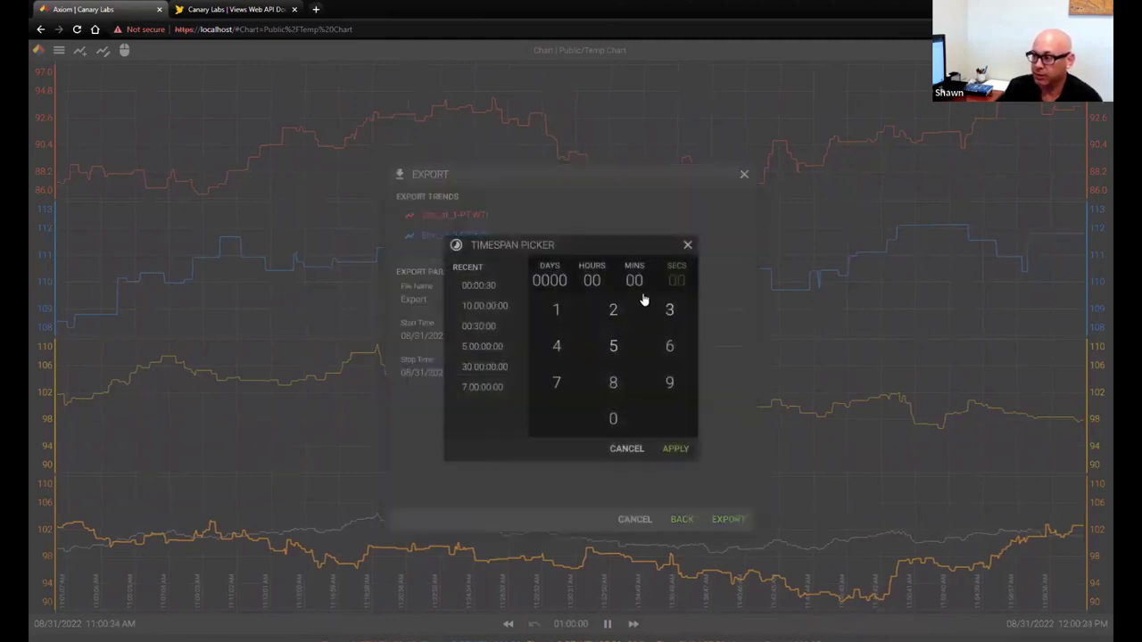
click(612, 352)
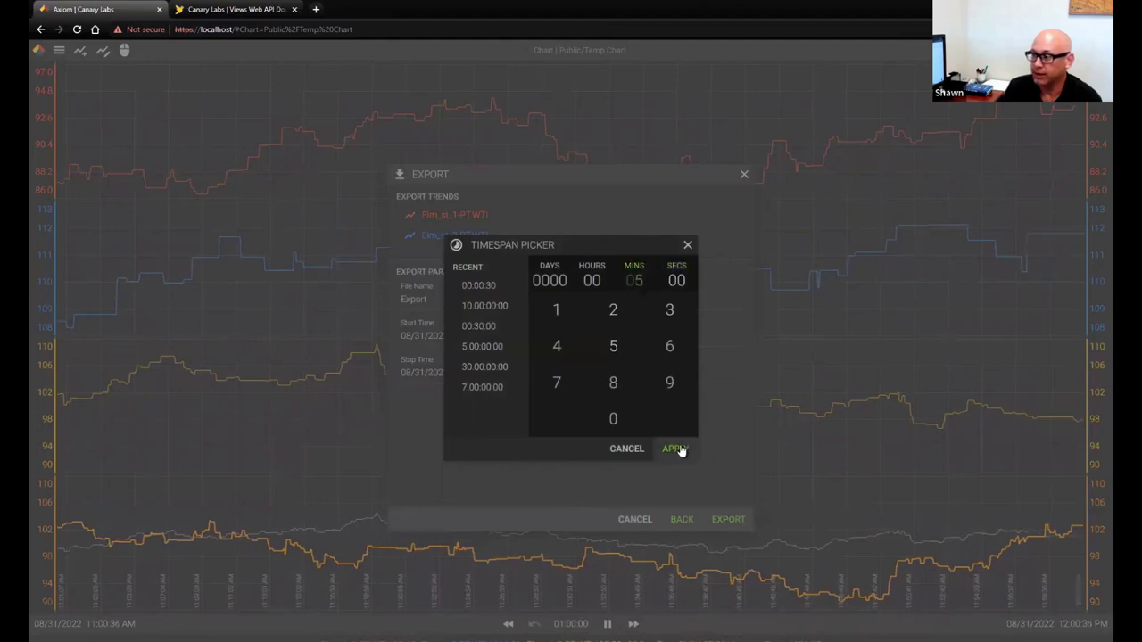
click(683, 449)
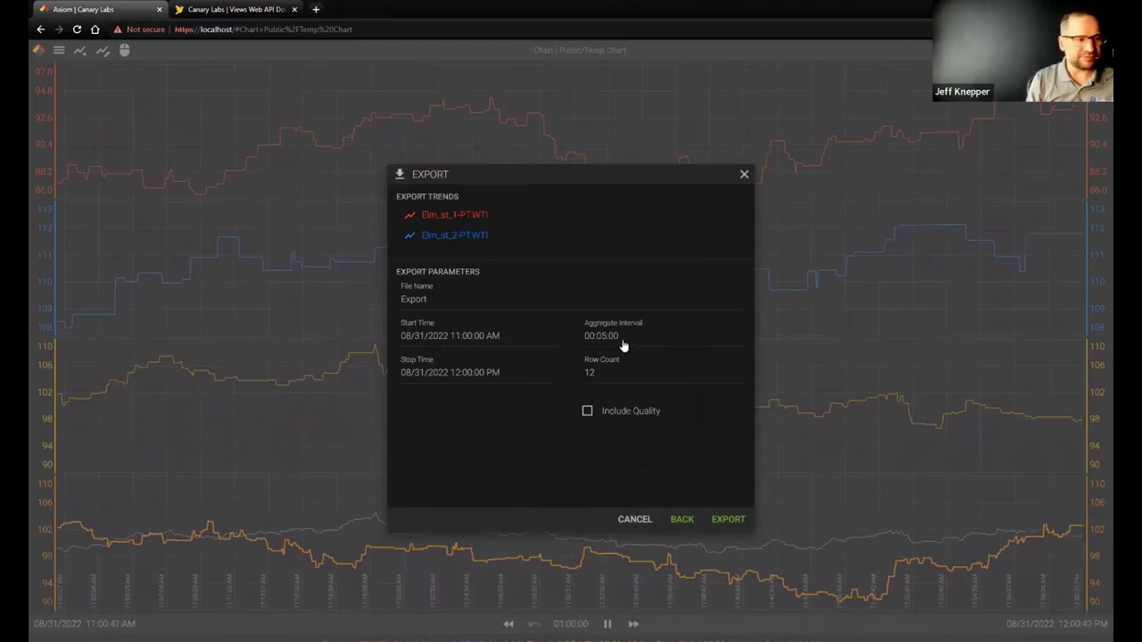
click(623, 346)
click(676, 282)
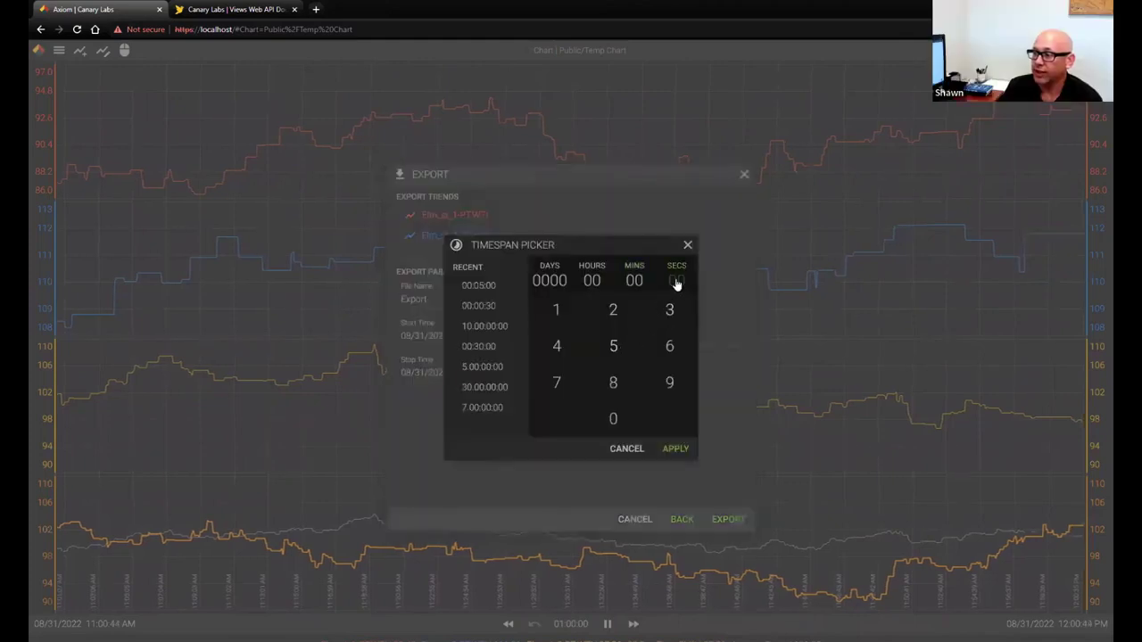
click(673, 452)
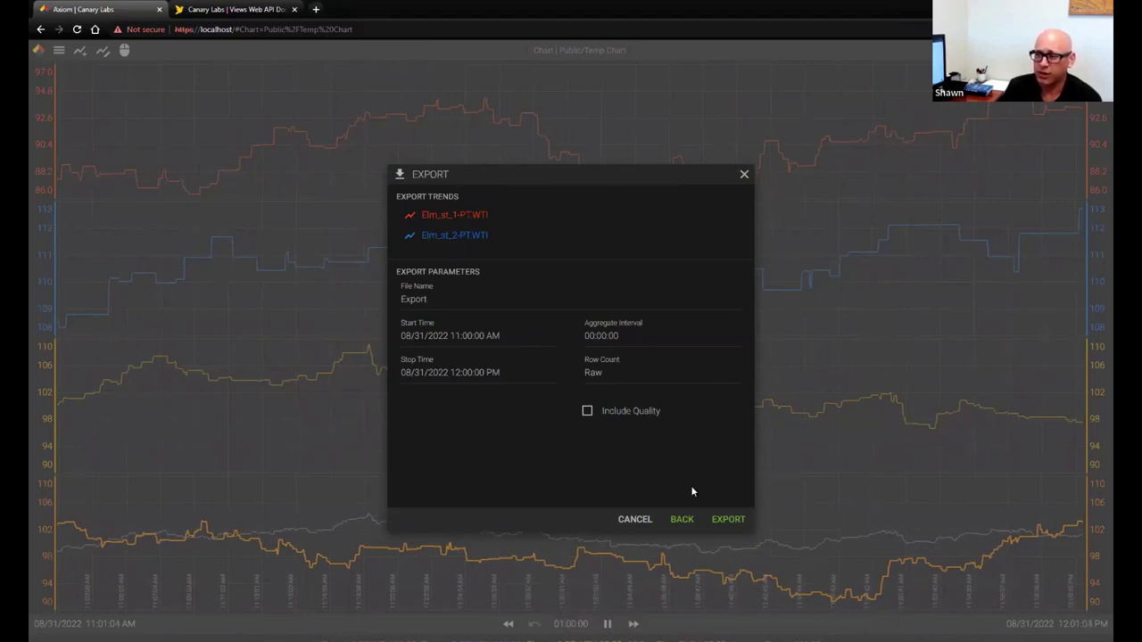
click(728, 522)
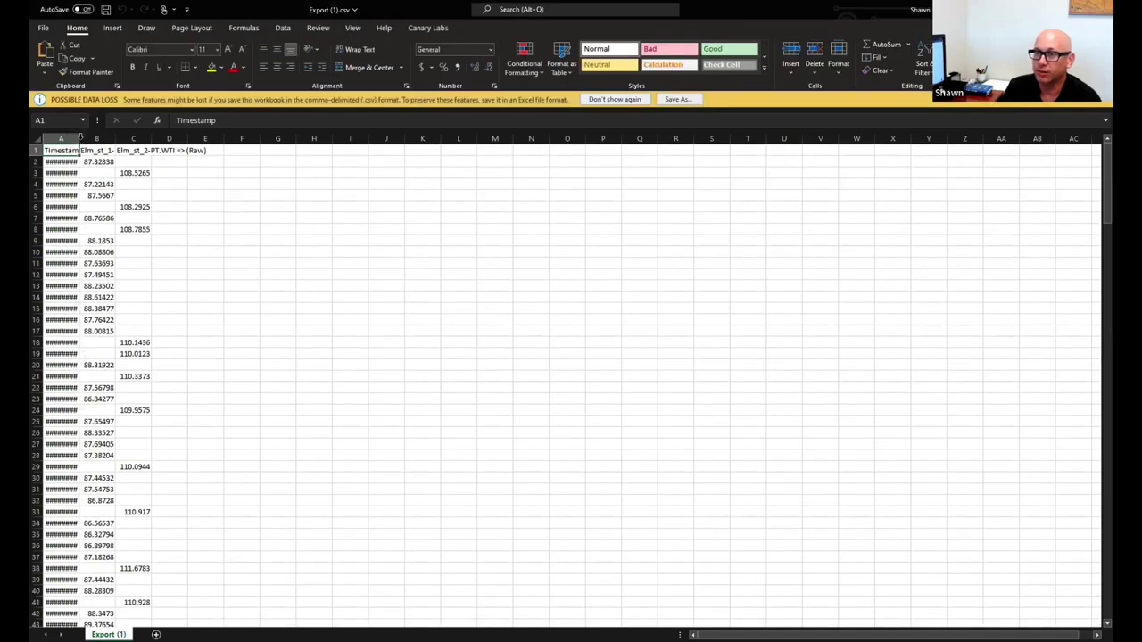
Autofit columns A and B to show full timestamps and values, then switch to Book2
double_click(80, 138)
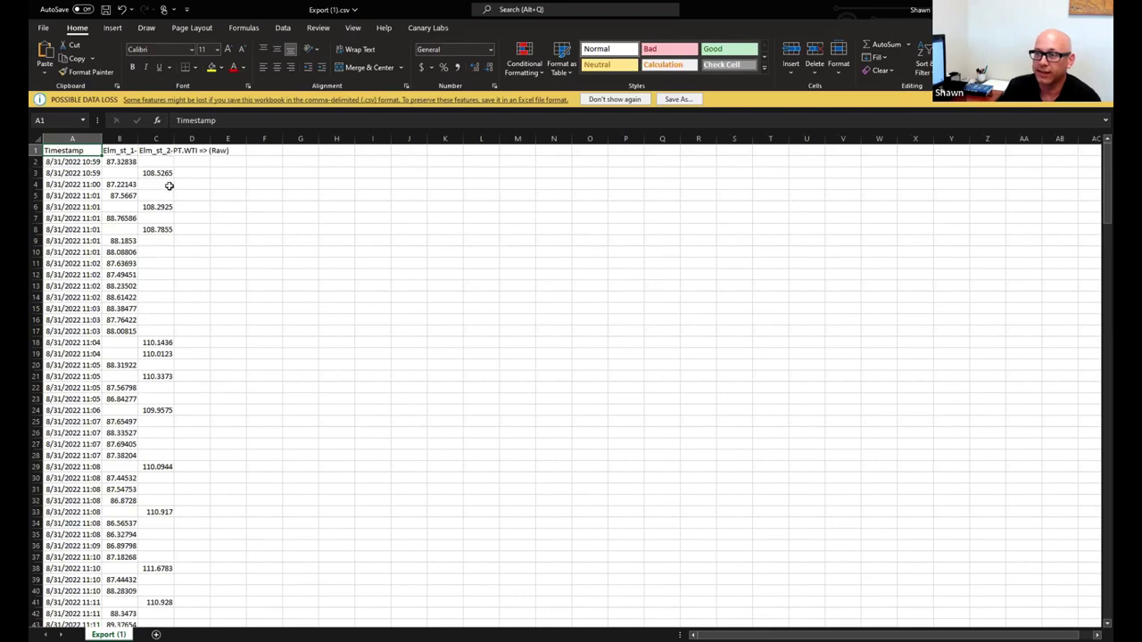
double_click(138, 139)
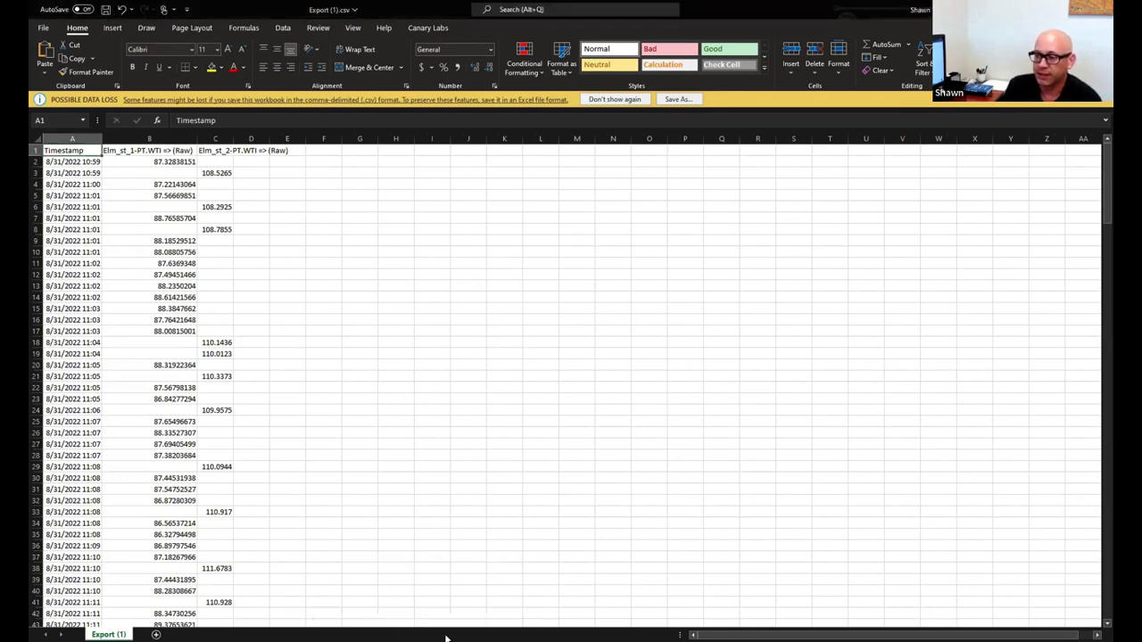
click(331, 596)
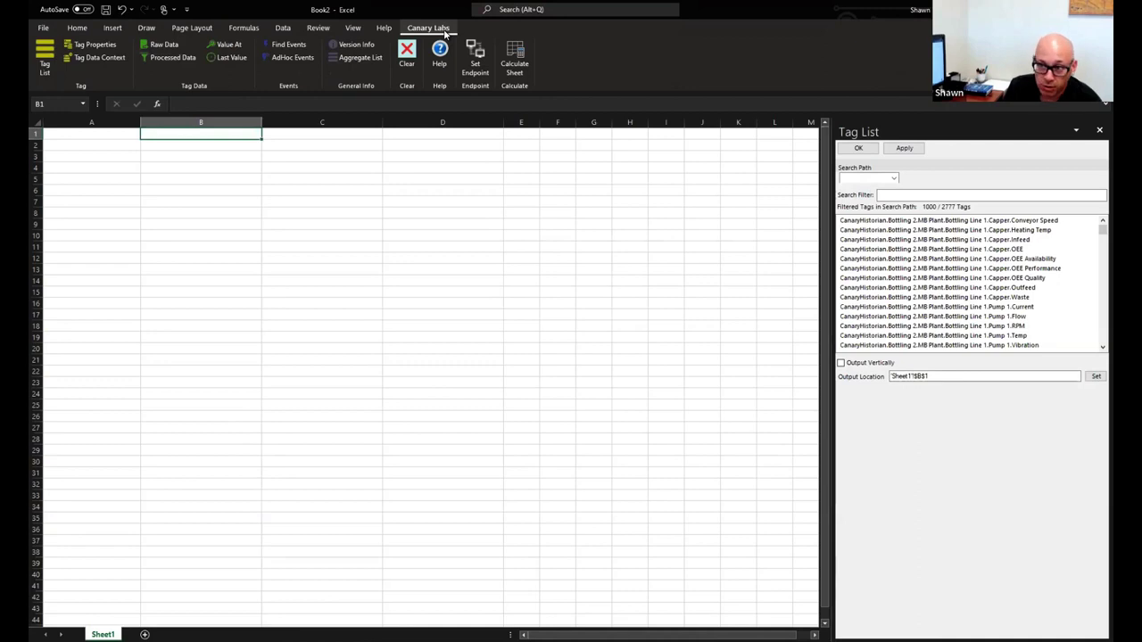
Select cell B1 and set the Tag List search path to Sub Station
click(65, 133)
click(169, 135)
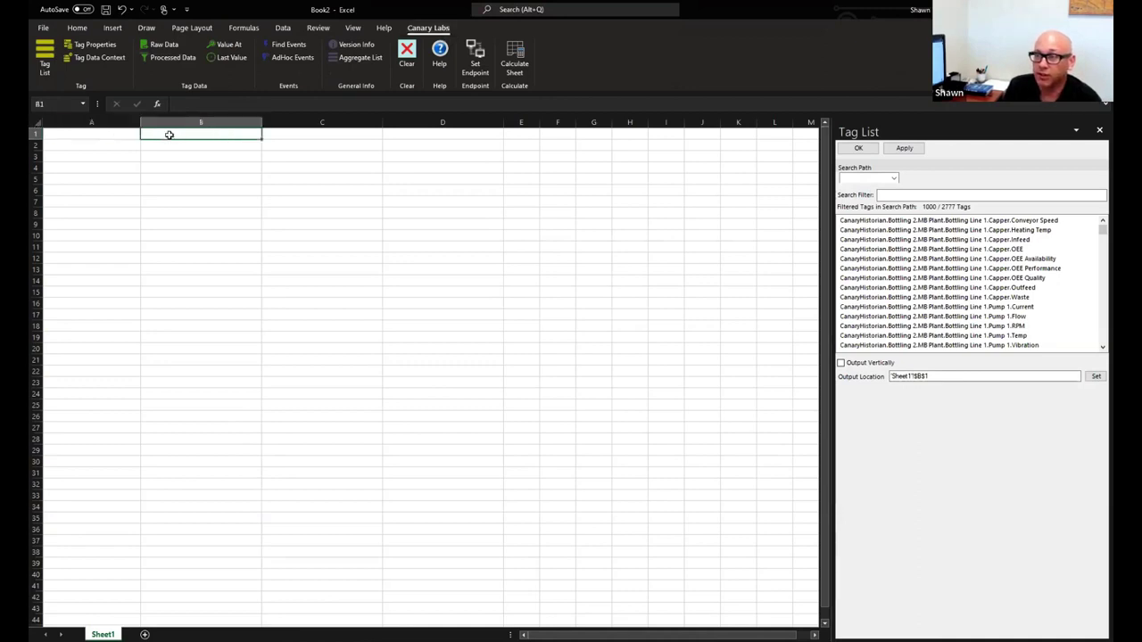
click(44, 65)
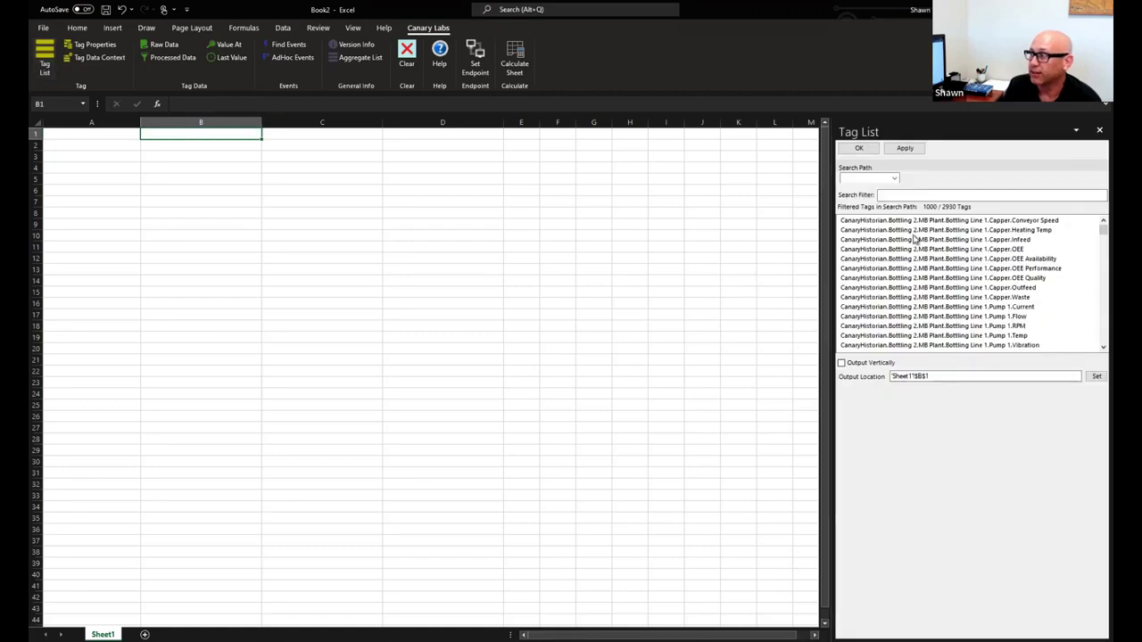
click(894, 179)
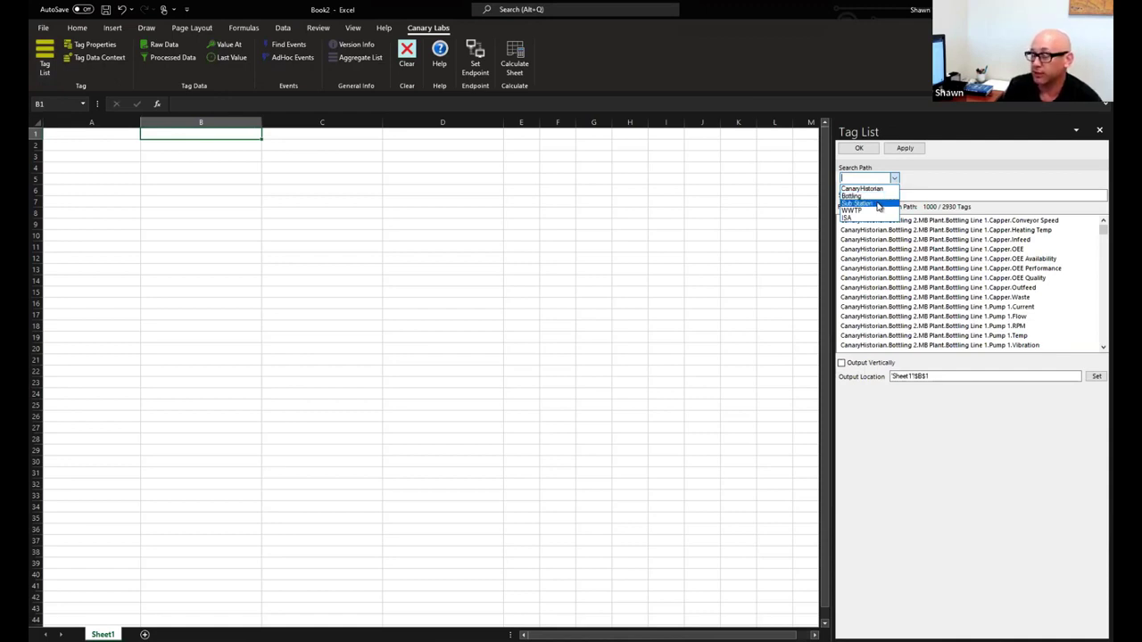
click(879, 204)
click(908, 180)
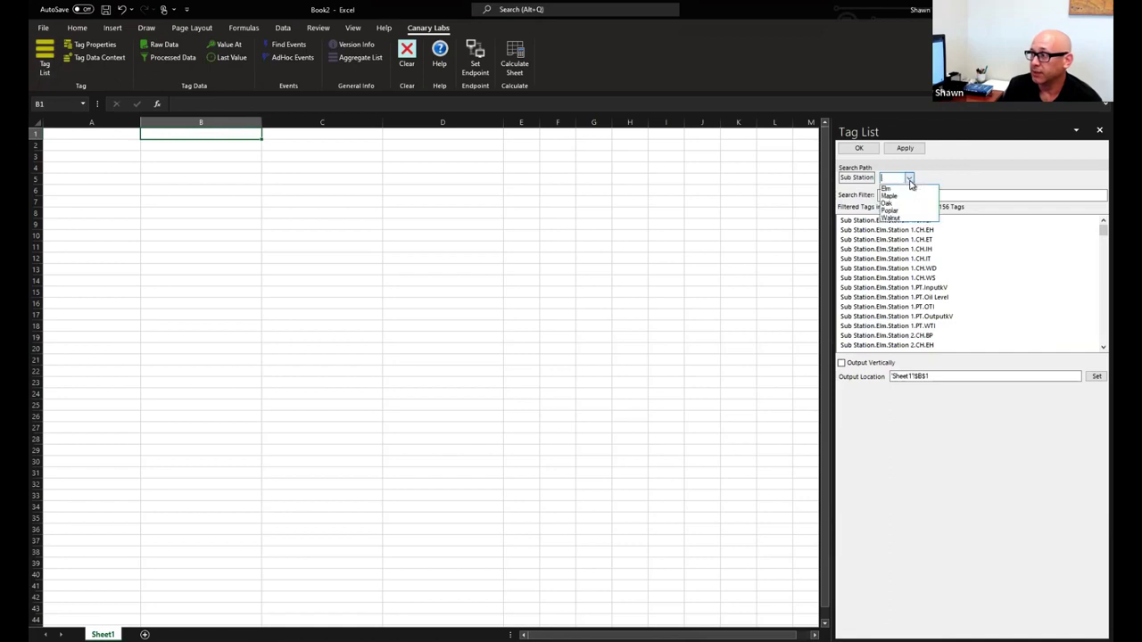
click(919, 223)
Filter tags by 'wti' and insert the Elm Station 1–3 PT.WTI tags into B1:D1
click(928, 195)
text(wti)
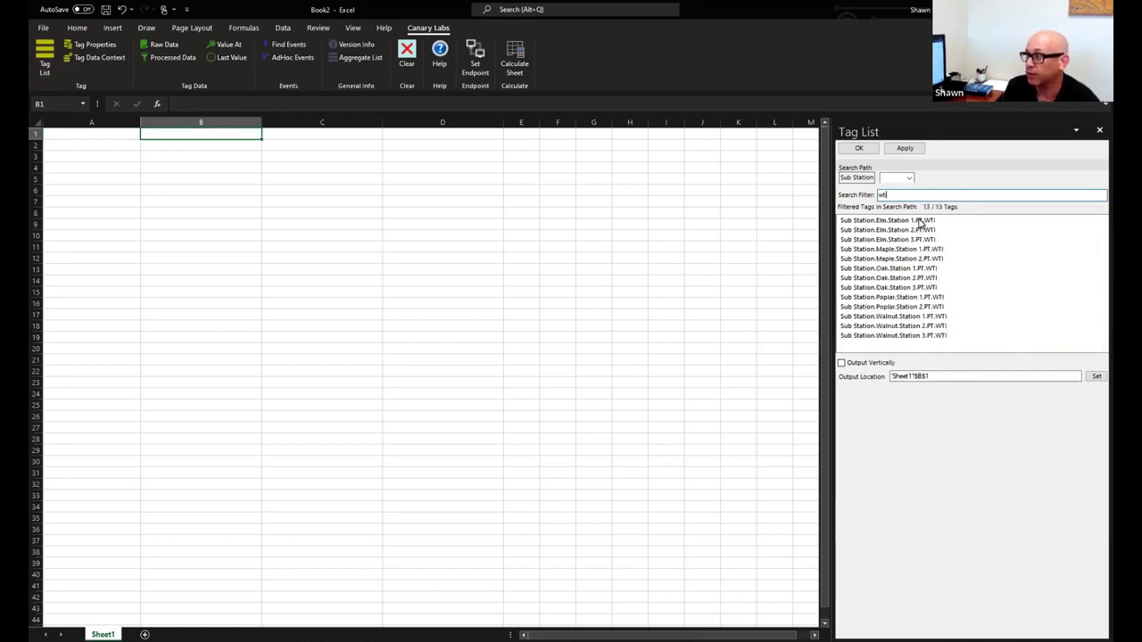
click(922, 224)
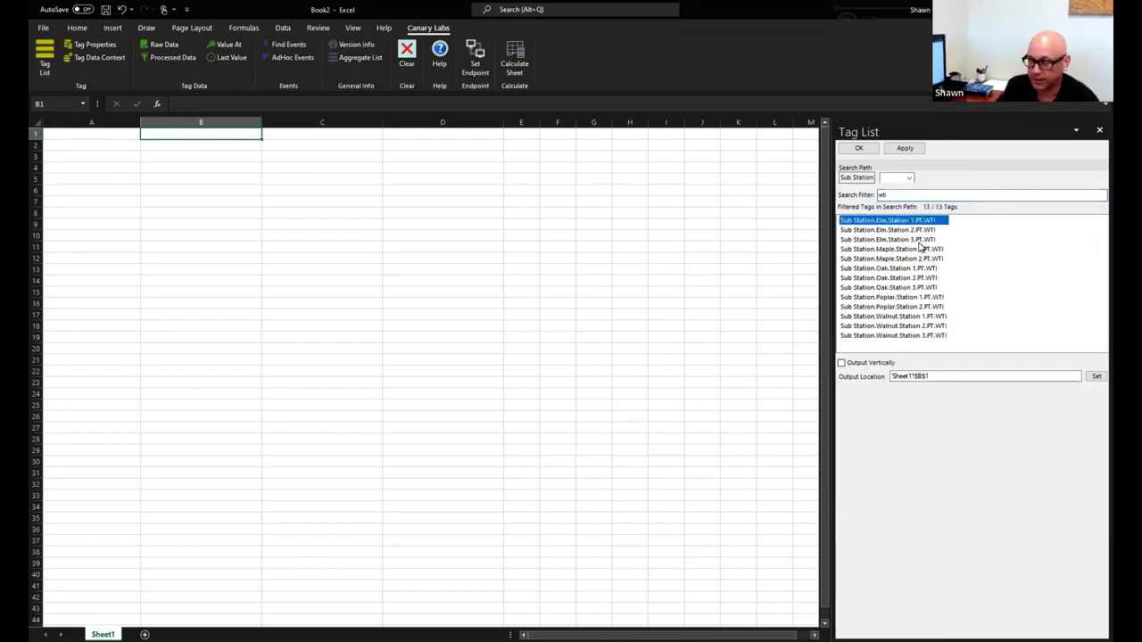
shift+click(922, 241)
click(859, 148)
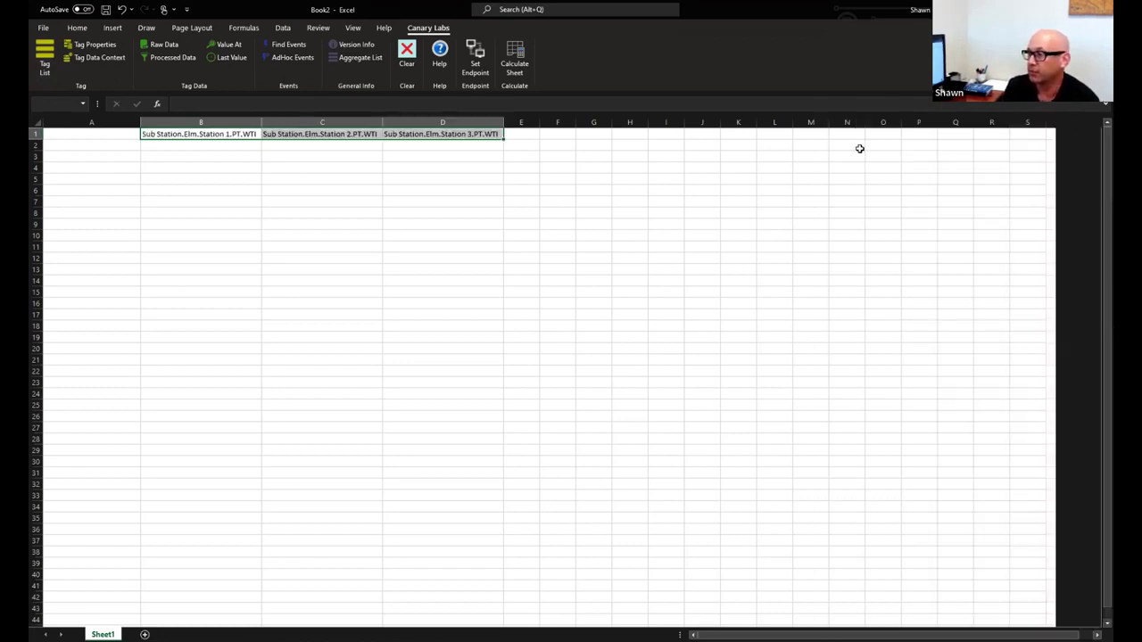
click(84, 146)
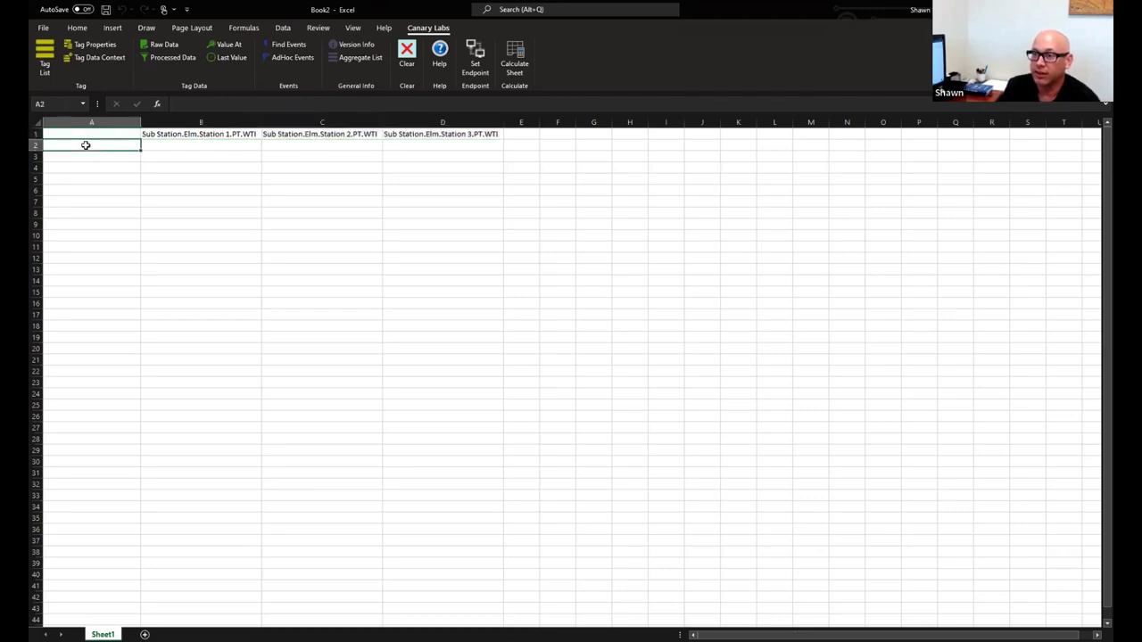
Fetch 30-minute TimeAverage2 data for the B1:D1 tags, then clear the results
click(164, 58)
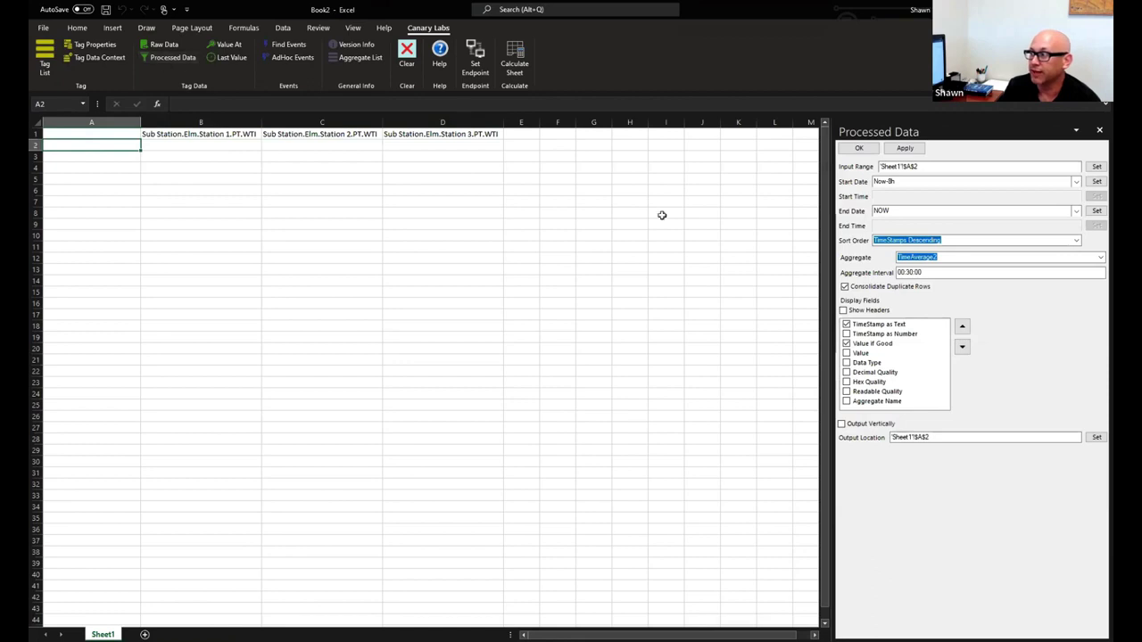
drag(230, 135, 398, 132)
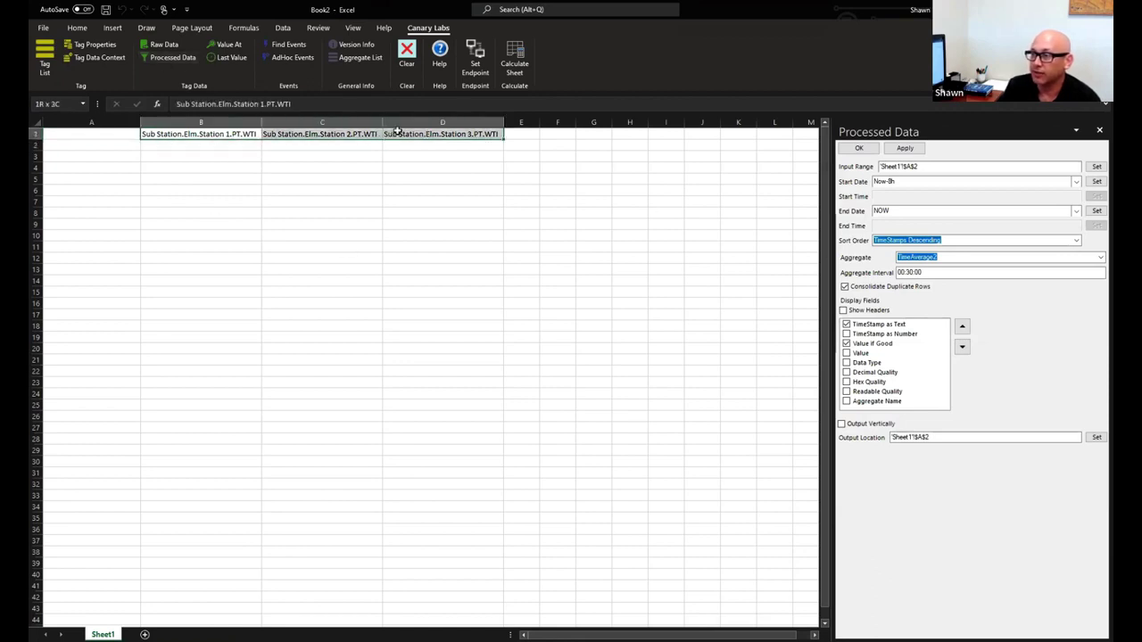
click(1097, 166)
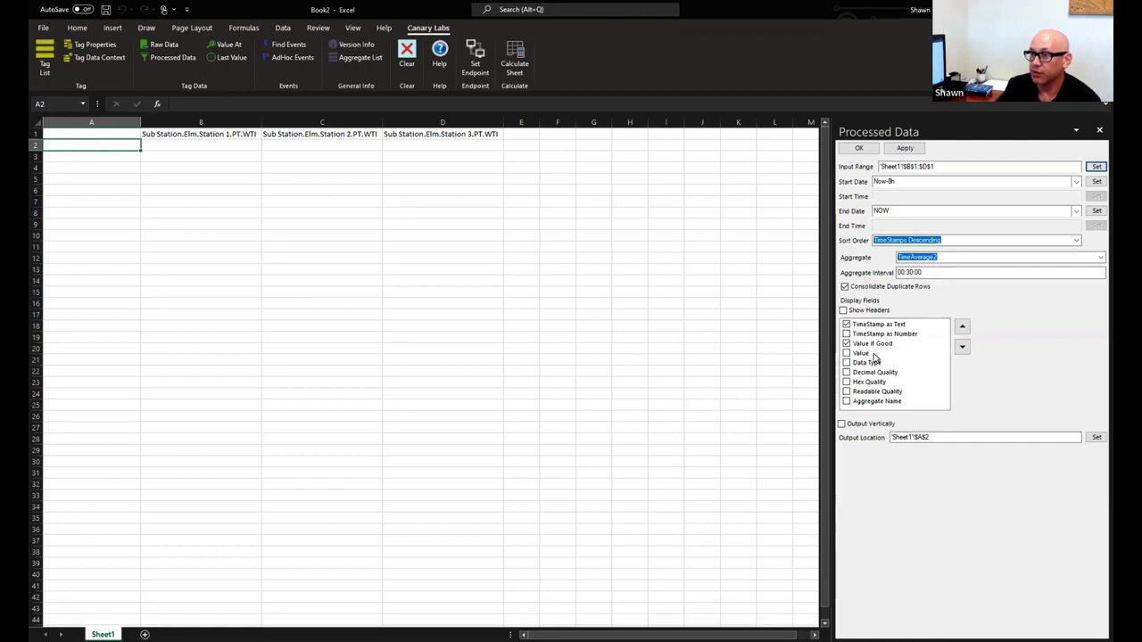
click(843, 424)
click(859, 148)
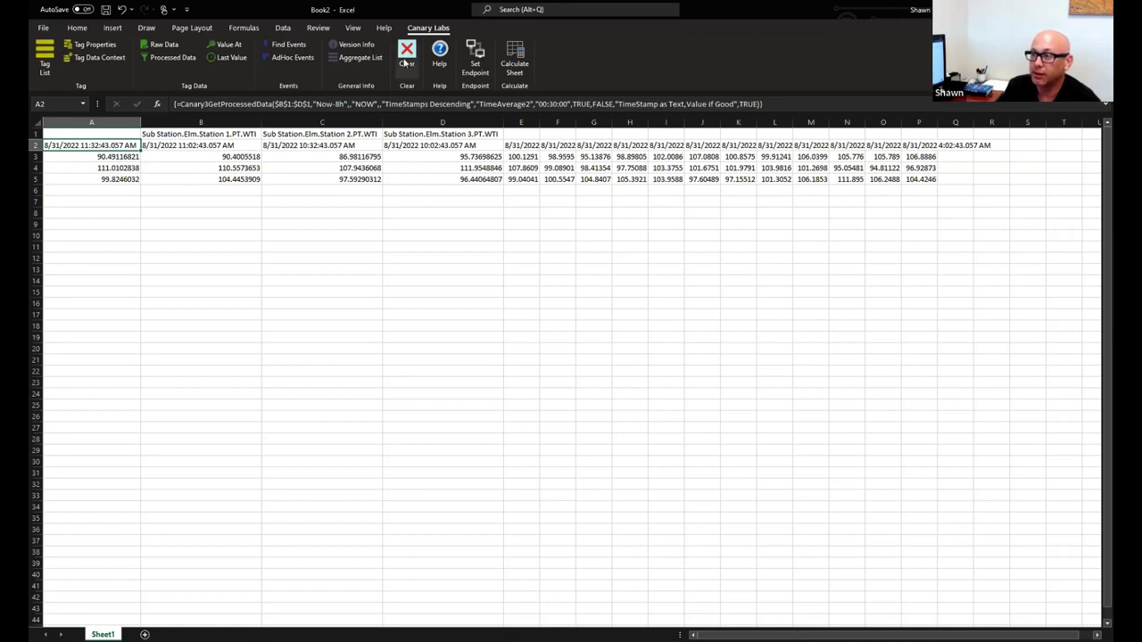
click(406, 58)
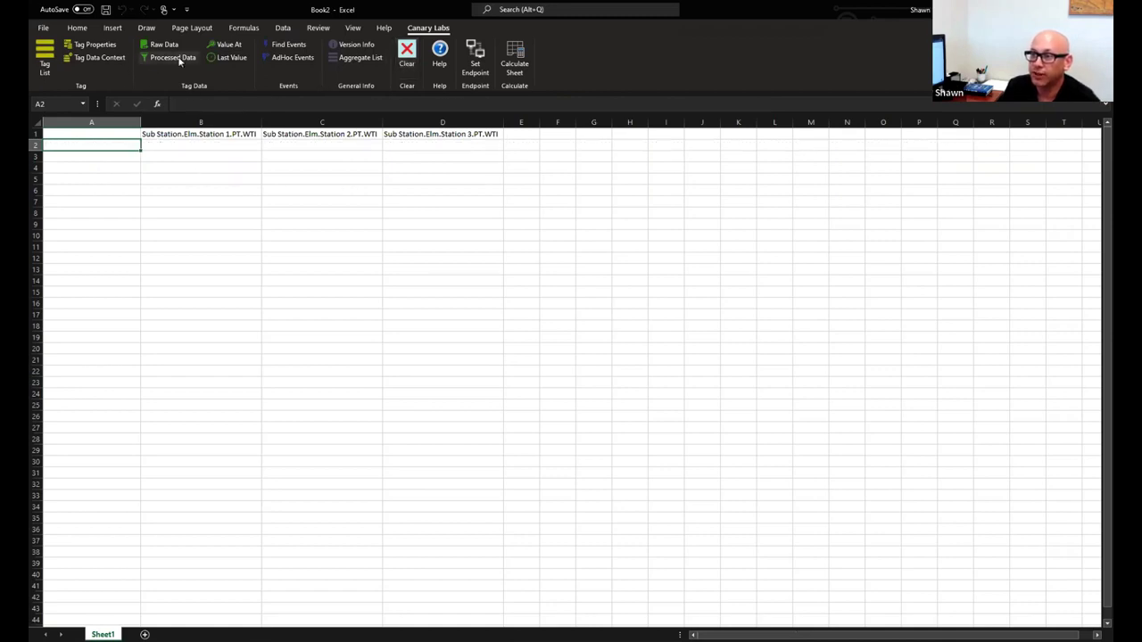
Re-fetch processed data for the B1:D1 tags with Output Vertically turned on
click(175, 57)
click(846, 425)
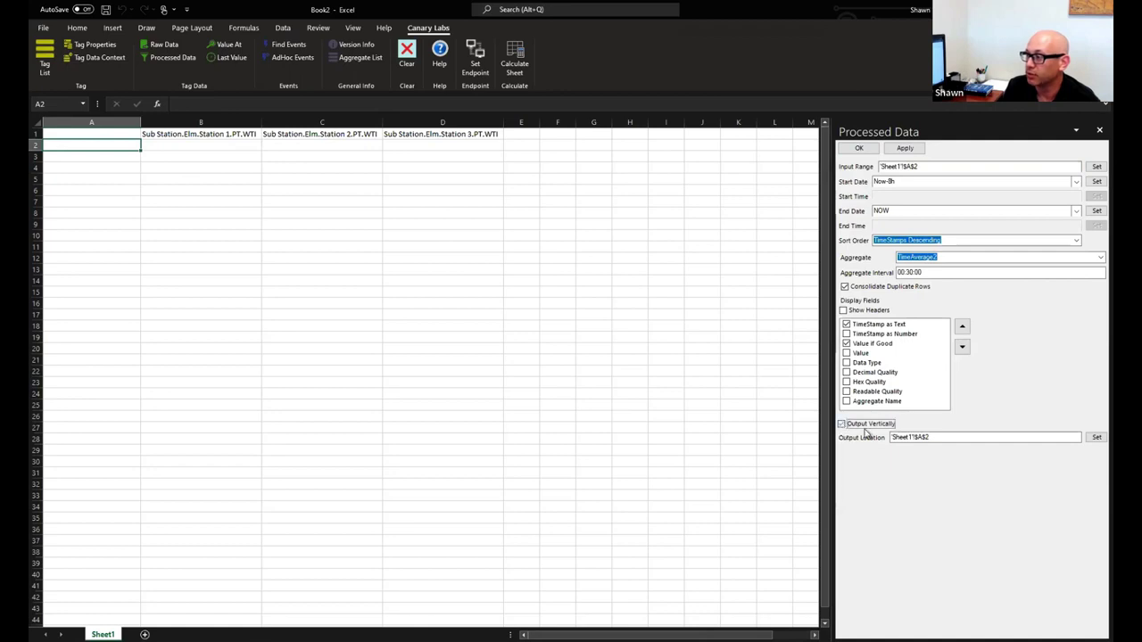
drag(168, 135, 499, 135)
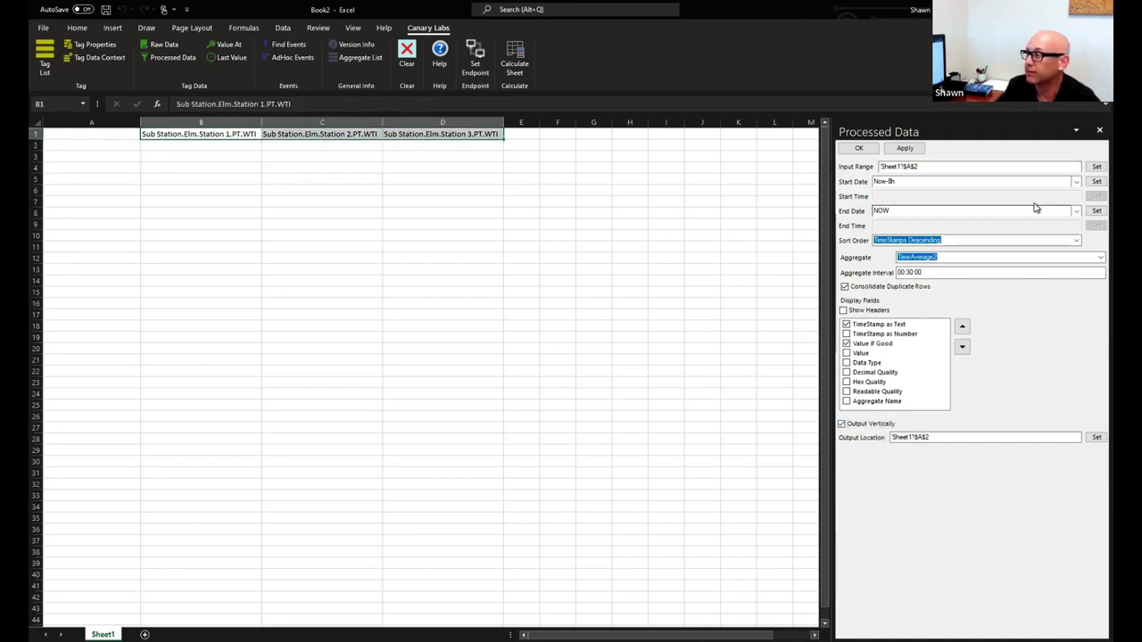
click(1094, 168)
click(859, 148)
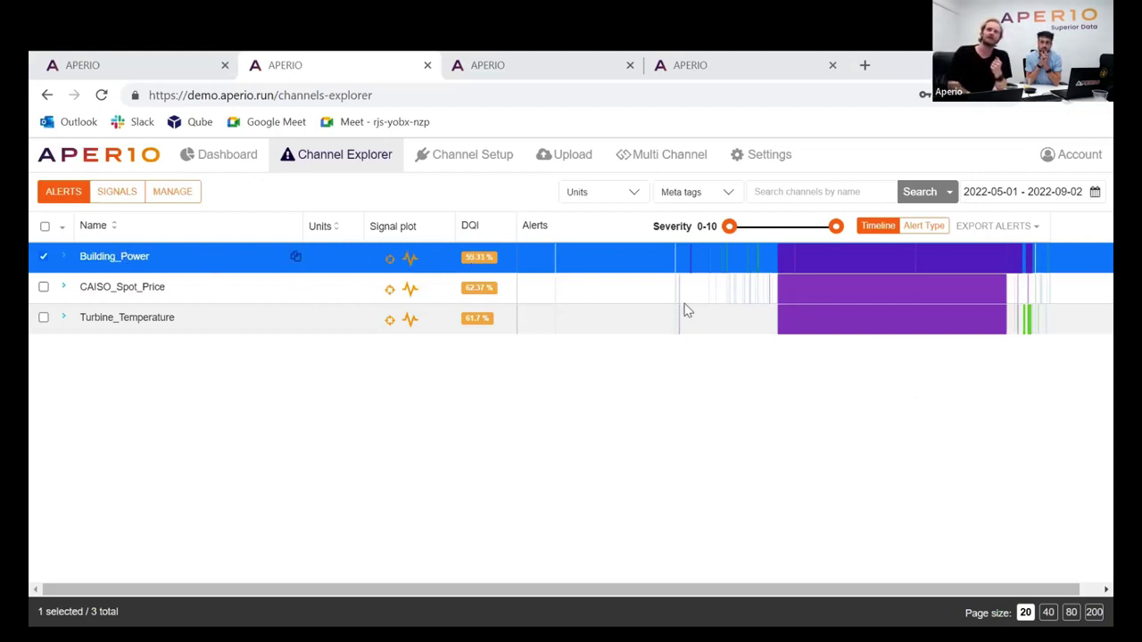
Open Building_Power's signal plot, review its alerts summary, and toggle Flat line shading on then off
click(410, 257)
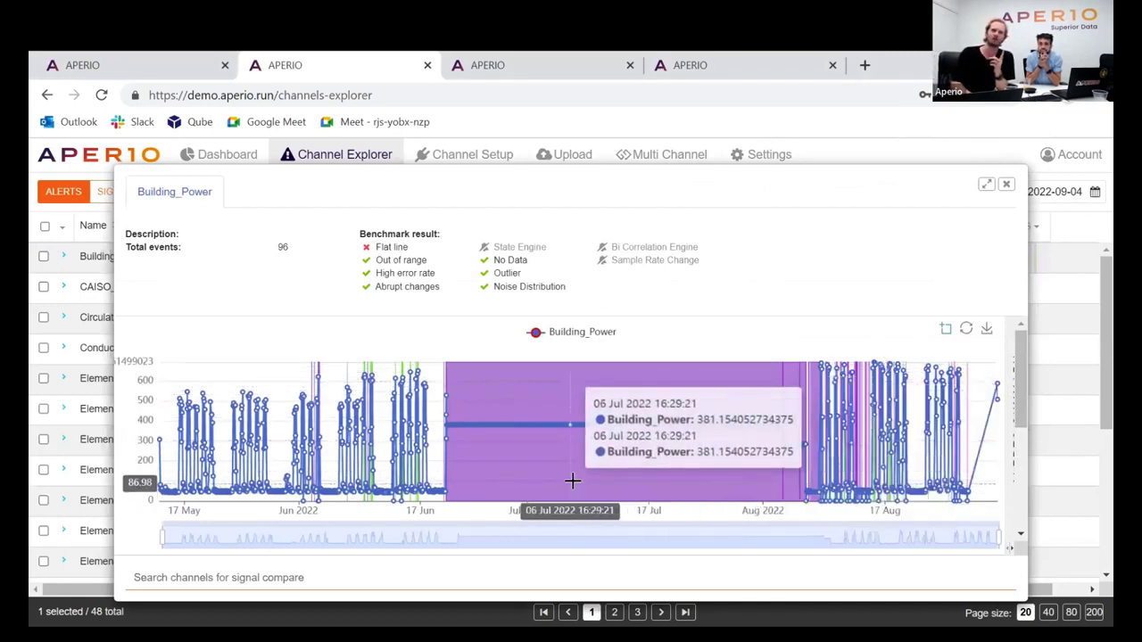
click(1022, 392)
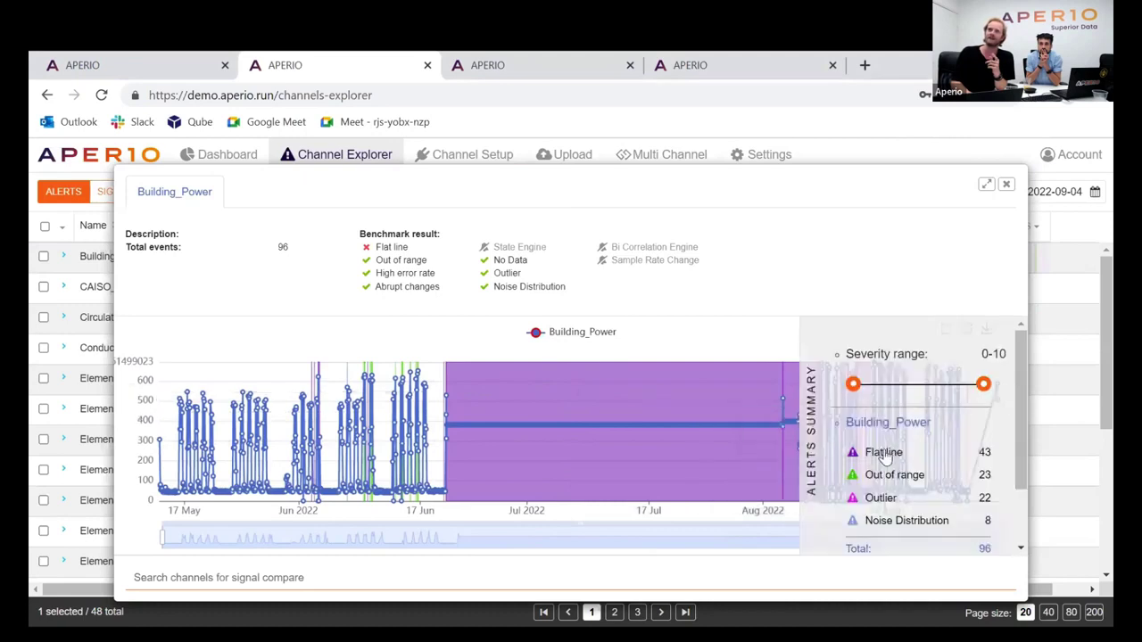
click(482, 455)
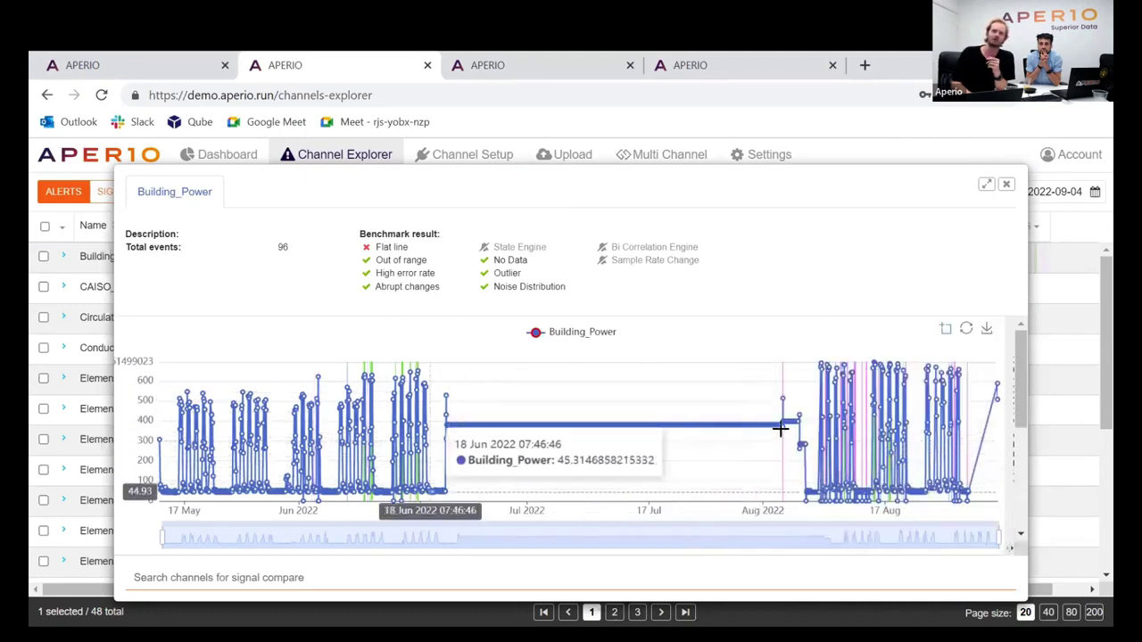
click(1019, 402)
click(894, 453)
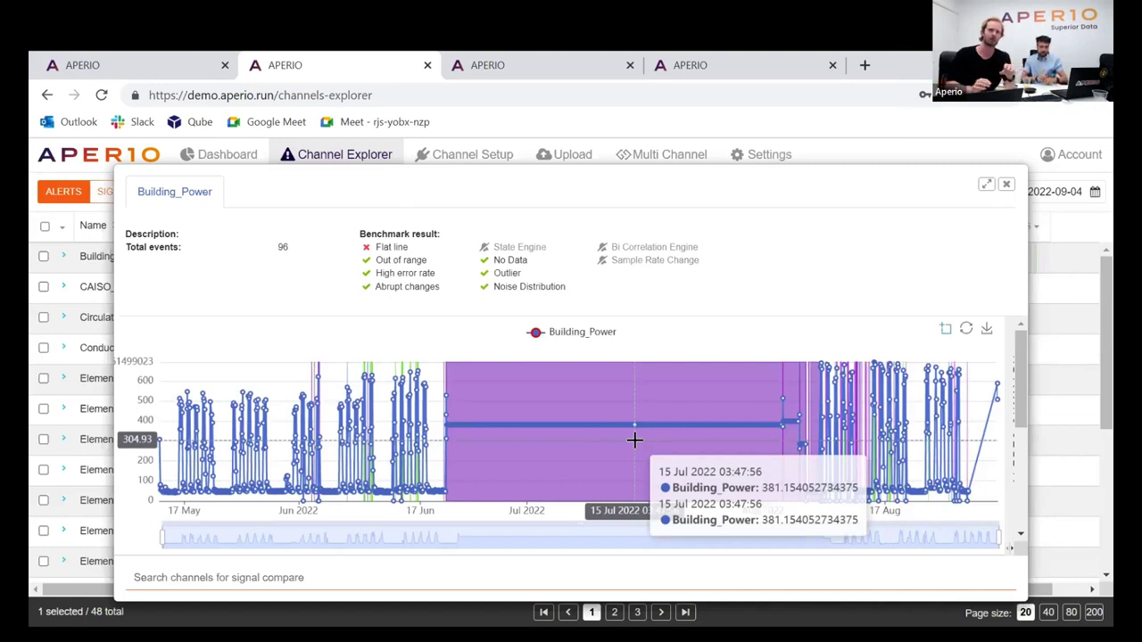
mouse_move(942, 434)
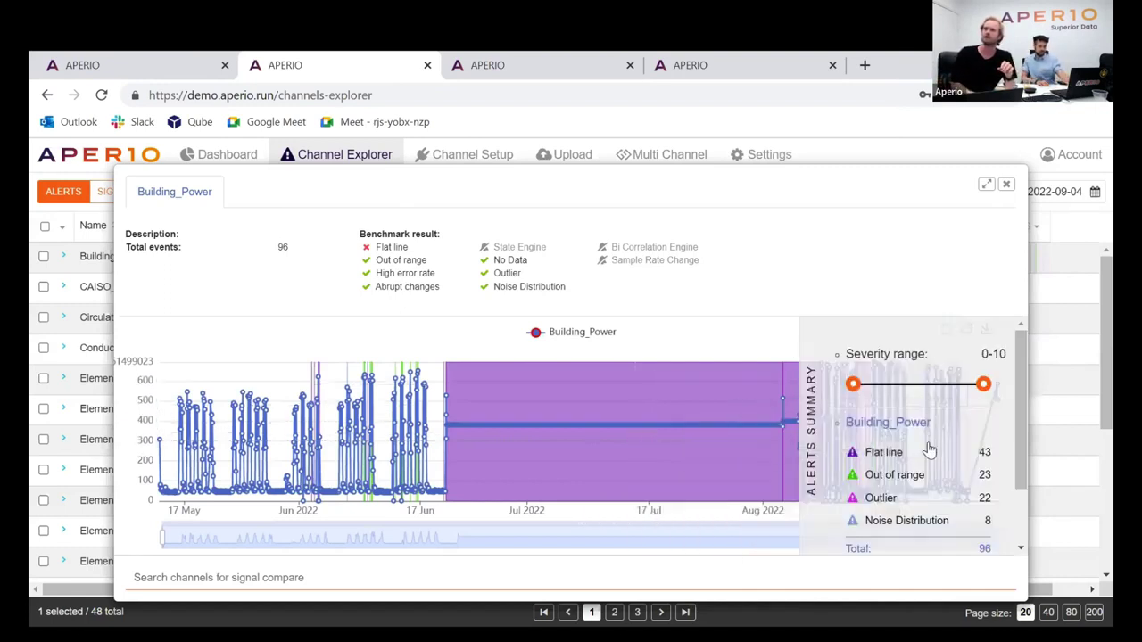
click(899, 455)
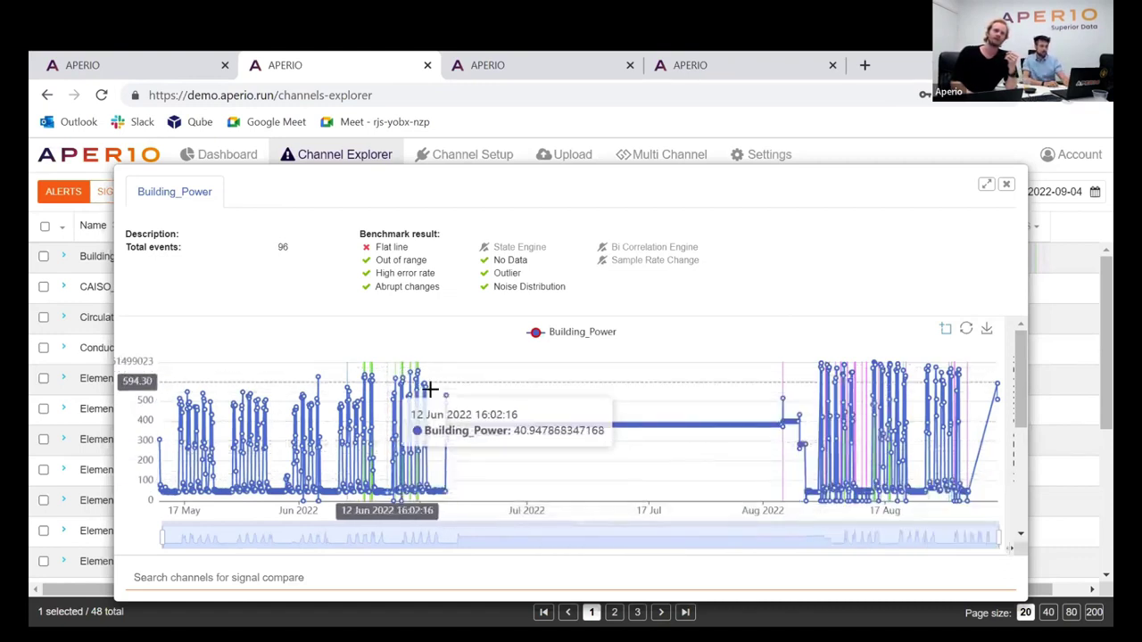
Zoom to 13–18 Jun, show out-of-range alert bands, zoom to 16 Jun, then restore the full range
drag(434, 393, 436, 394)
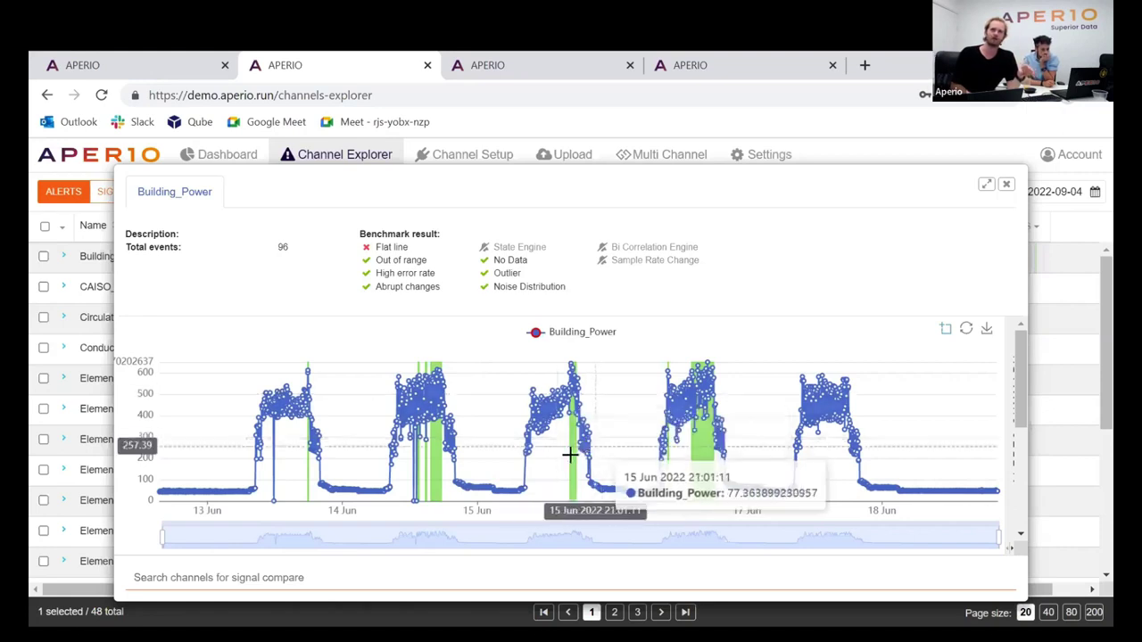
click(1022, 417)
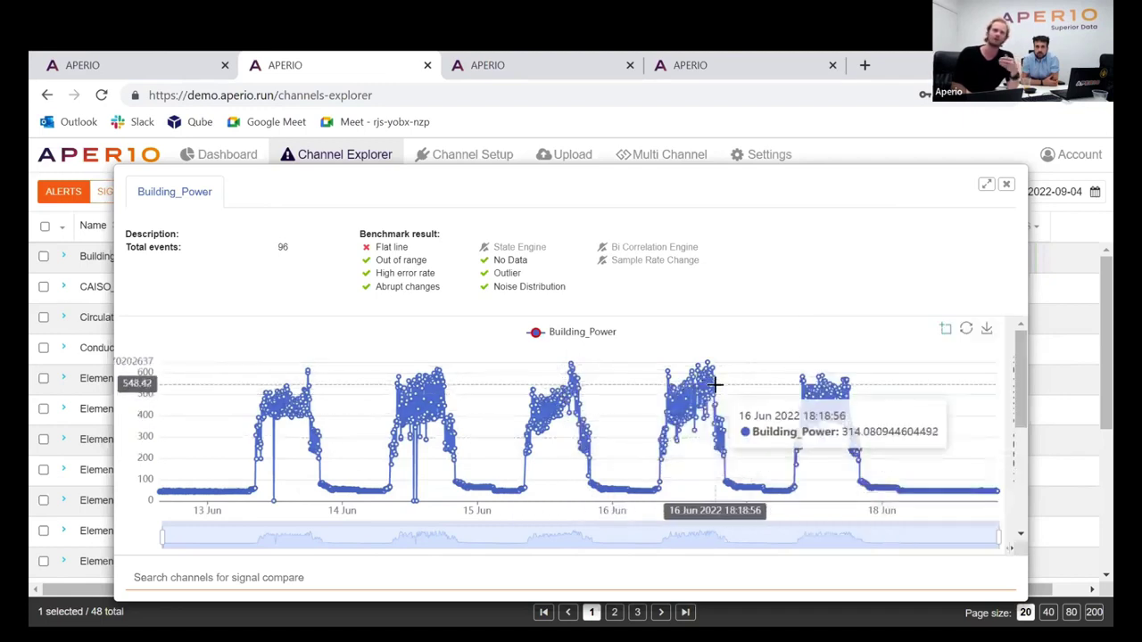
click(1015, 402)
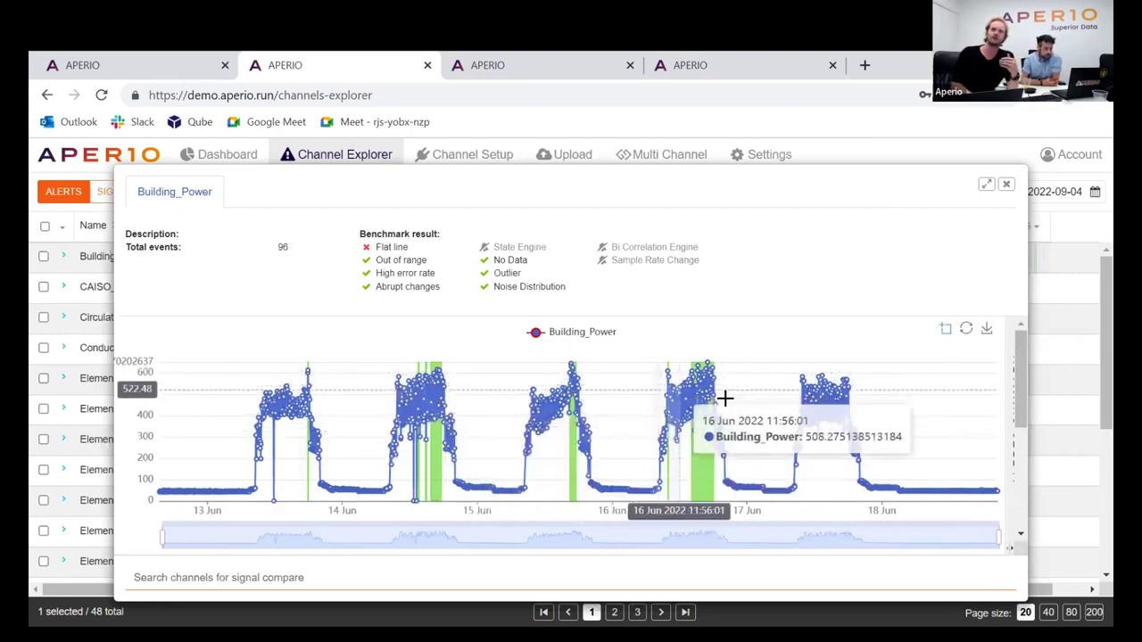
scroll(726, 396, up, 5)
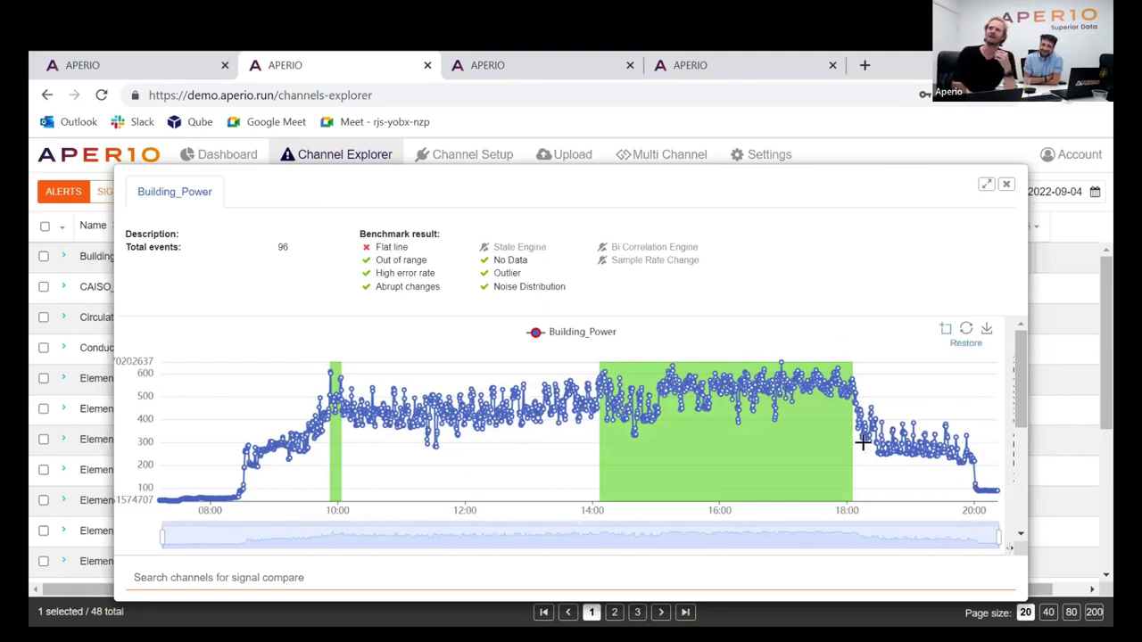
mouse_move(781, 414)
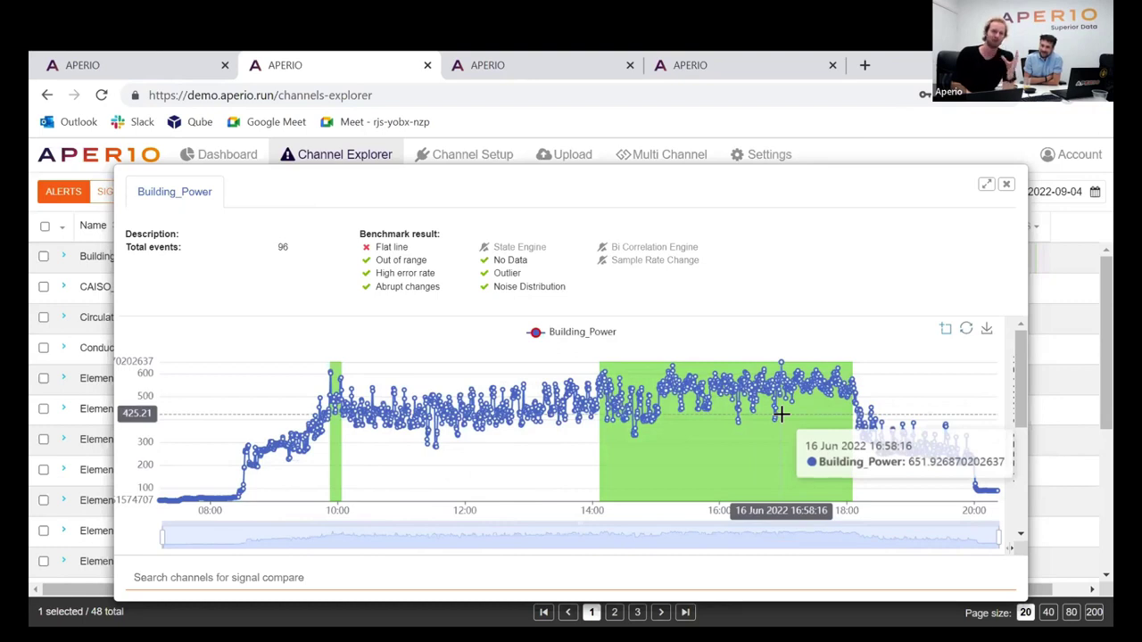
click(965, 330)
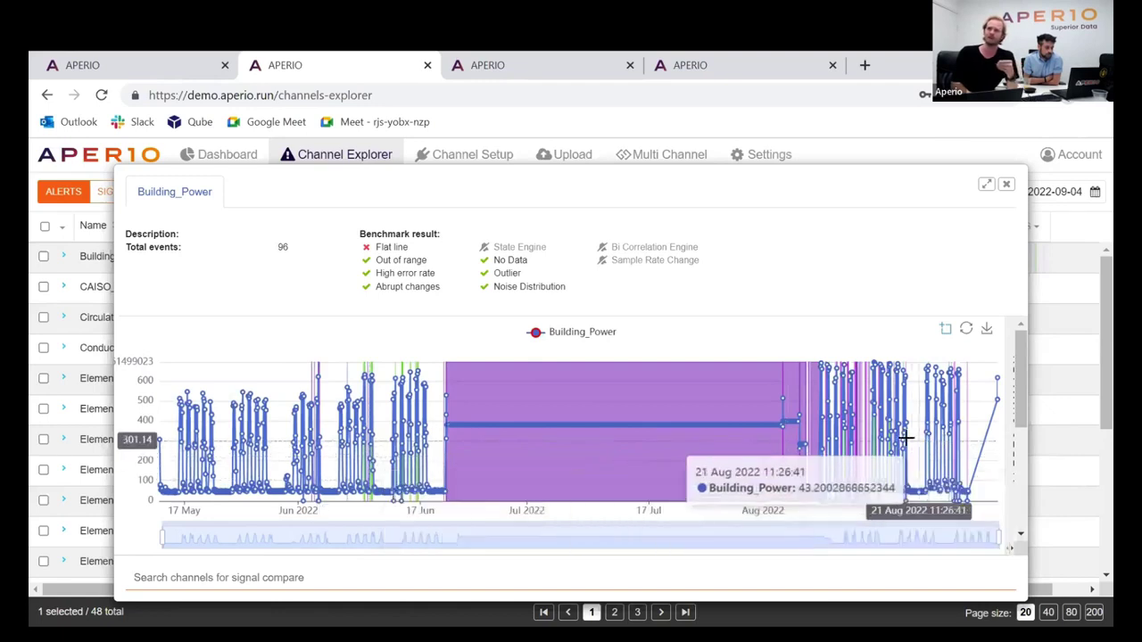
Zoom the chart to 15–21 Aug and display the 96-alert breakdown by type
scroll(867, 433, up, 10)
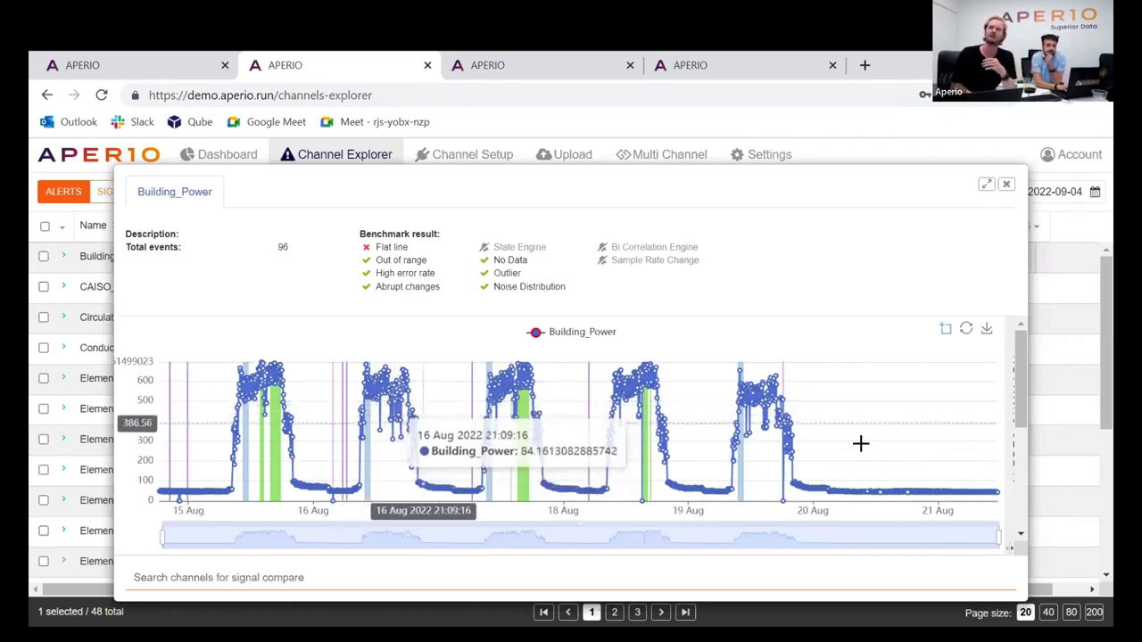
click(1016, 373)
scroll(965, 459, down, 1)
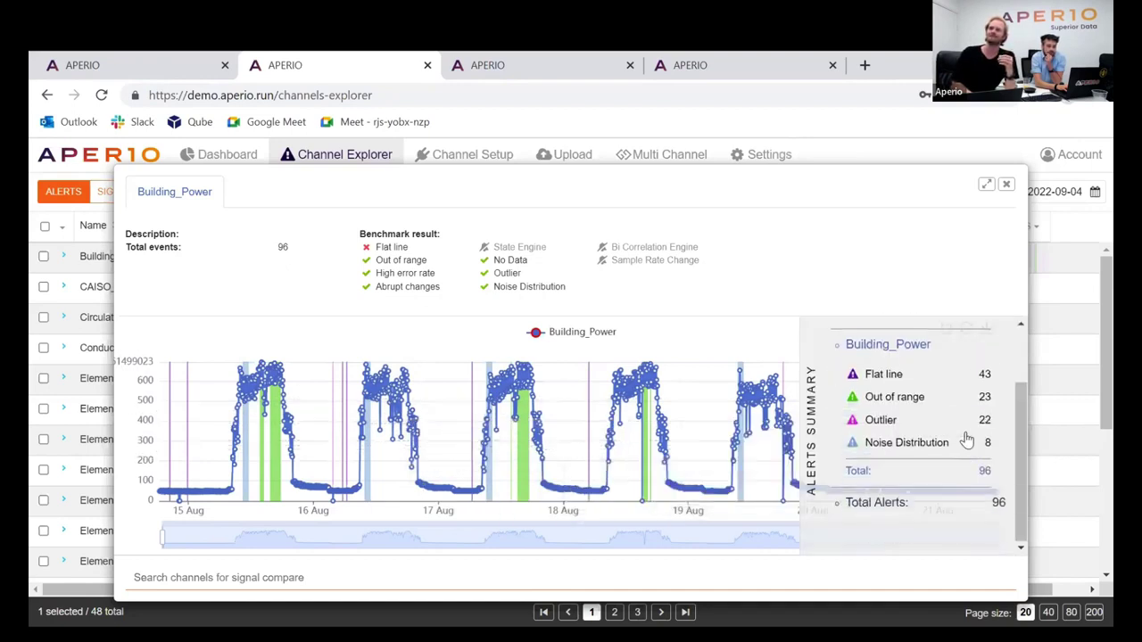
Close the Building_Power plot and browse the 48-channel alert list for 2022-05-01 to 2022-09-04
click(1006, 184)
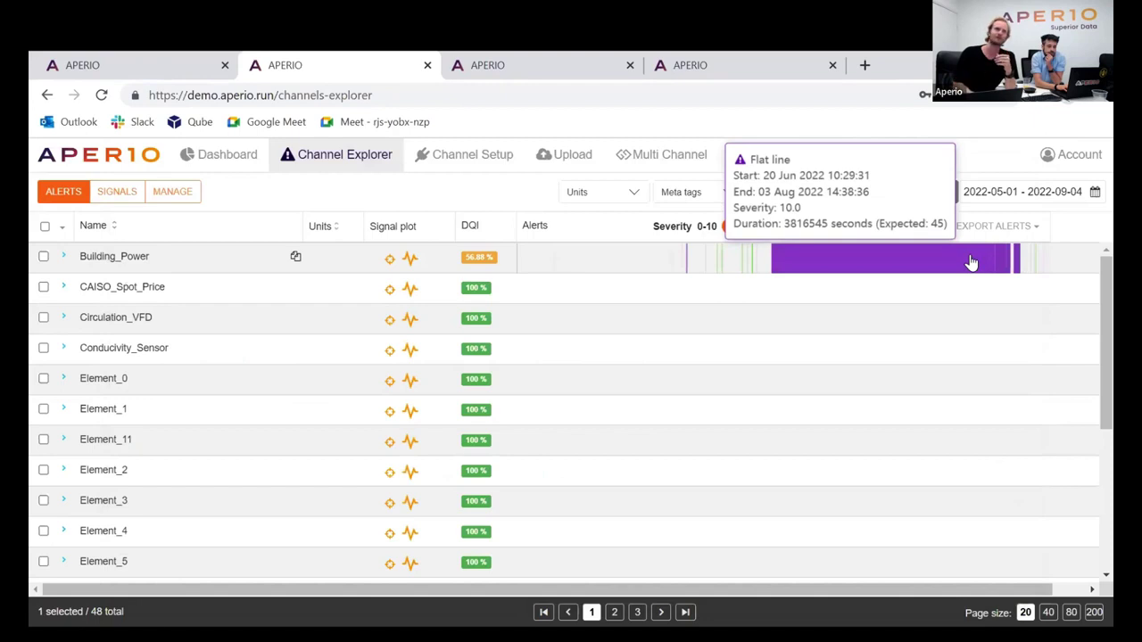
scroll(679, 402, down, 3)
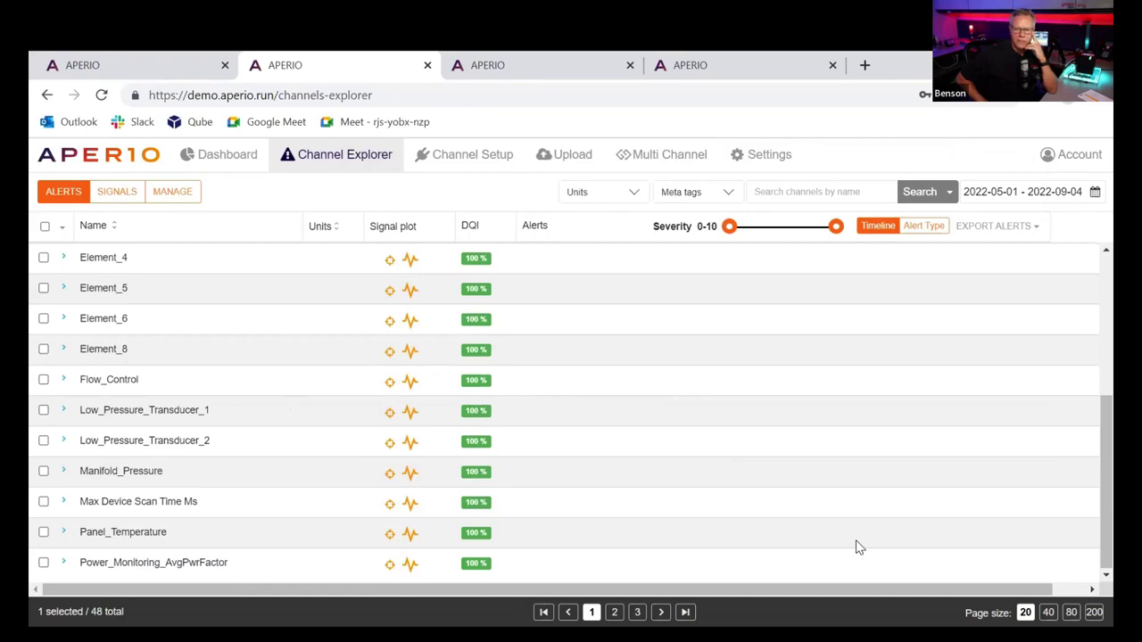
scroll(884, 514, up, 3)
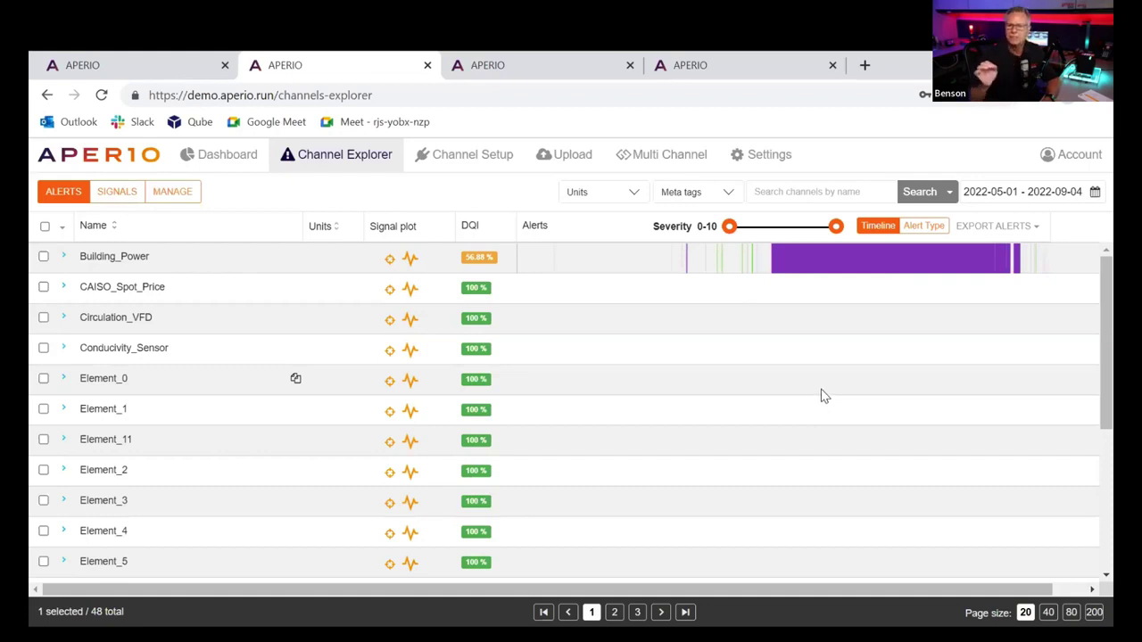
click(417, 259)
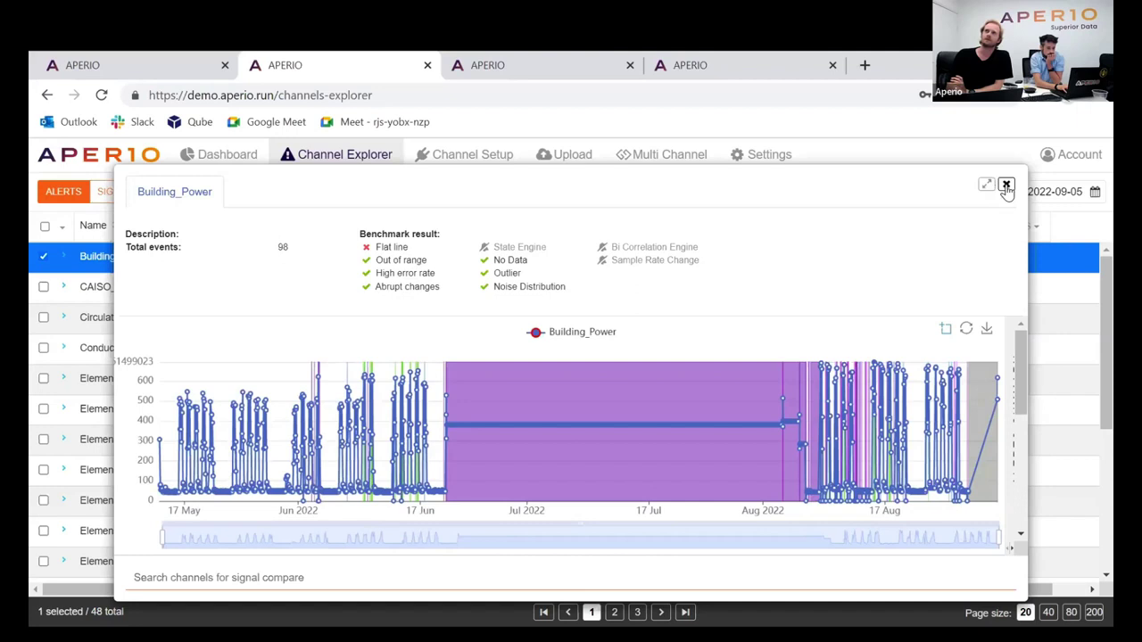
key(Escape)
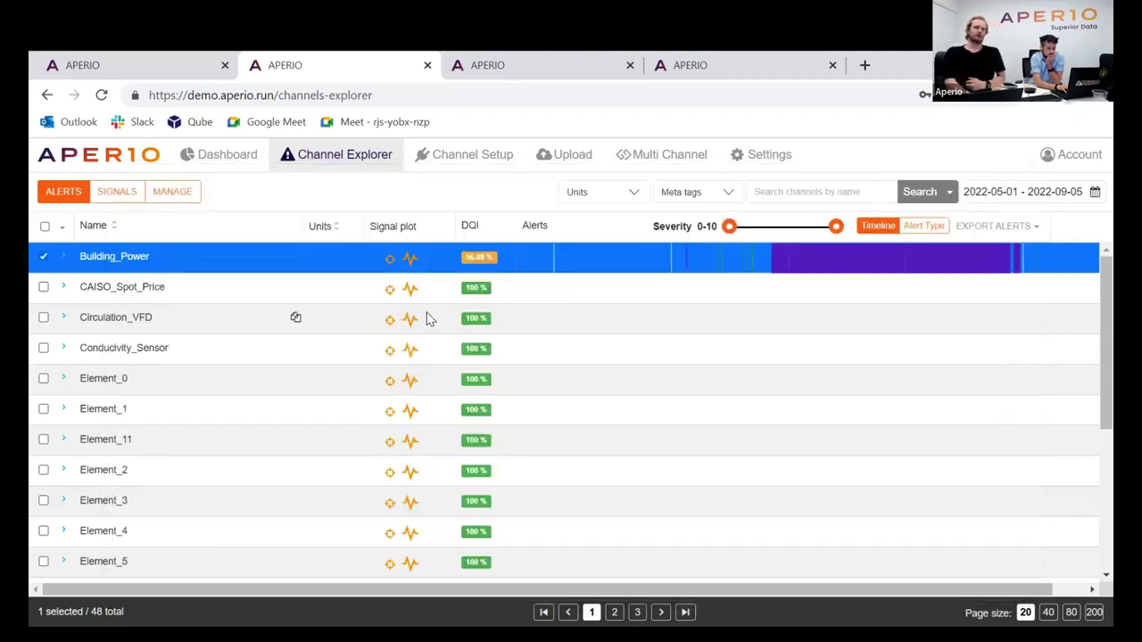
scroll(332, 339, down, 3)
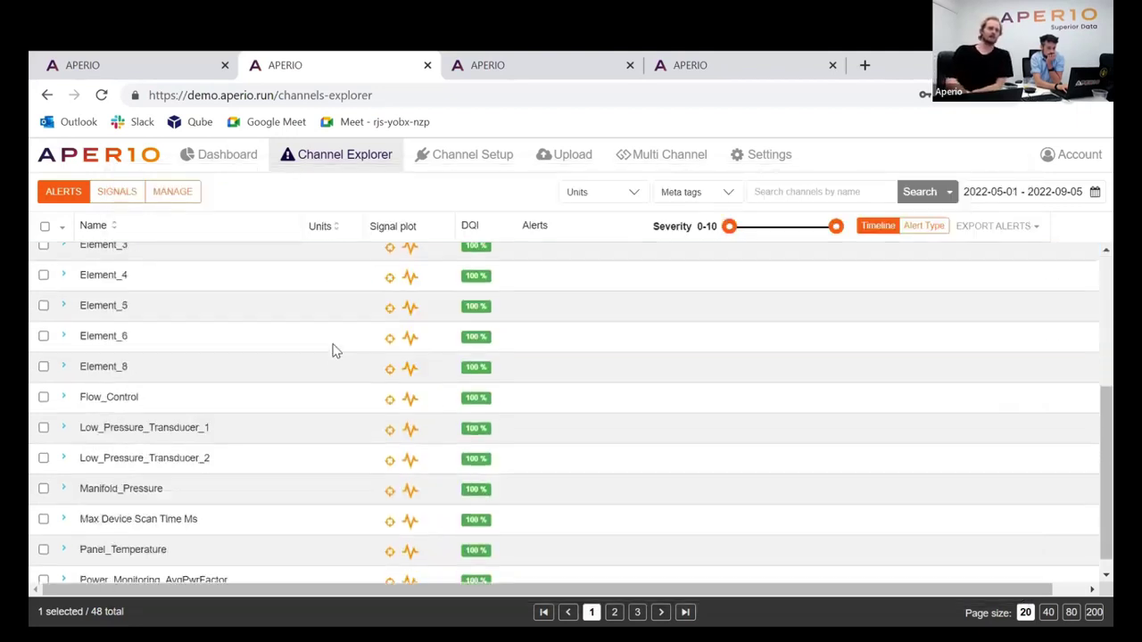
scroll(384, 529, up, 3)
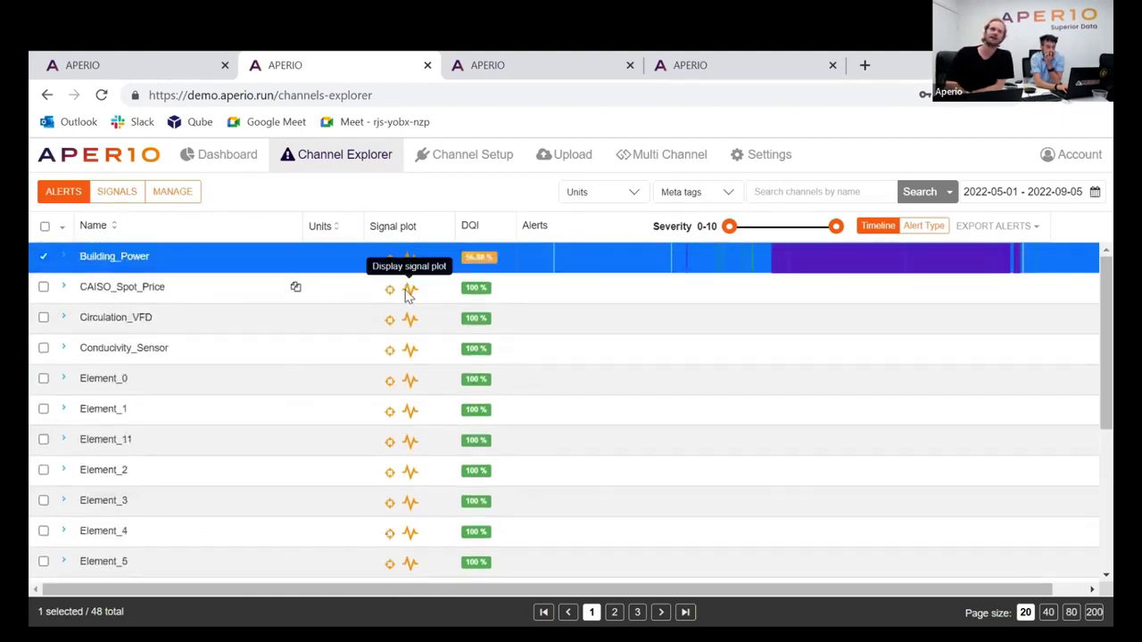
click(407, 288)
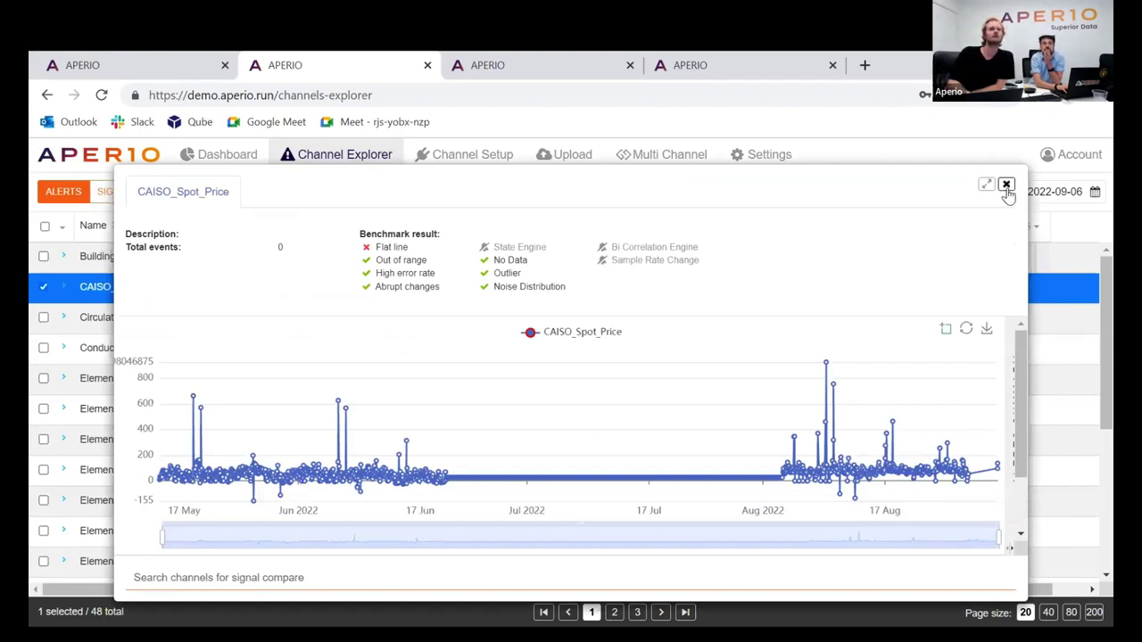
click(1005, 186)
click(411, 318)
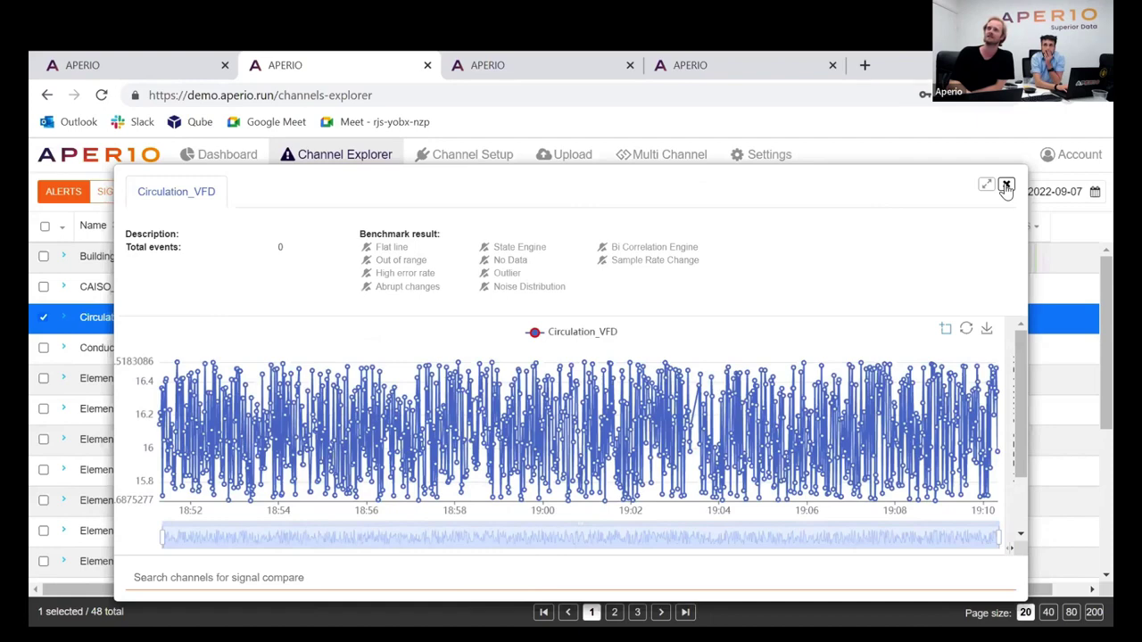
click(1005, 187)
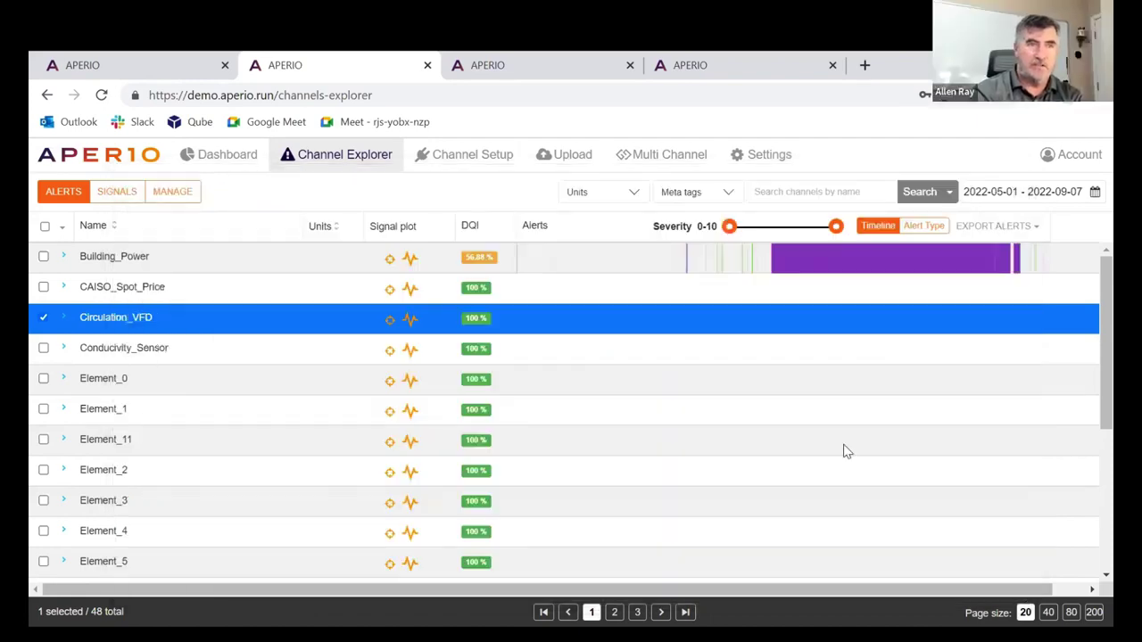
scroll(826, 449, down, 3)
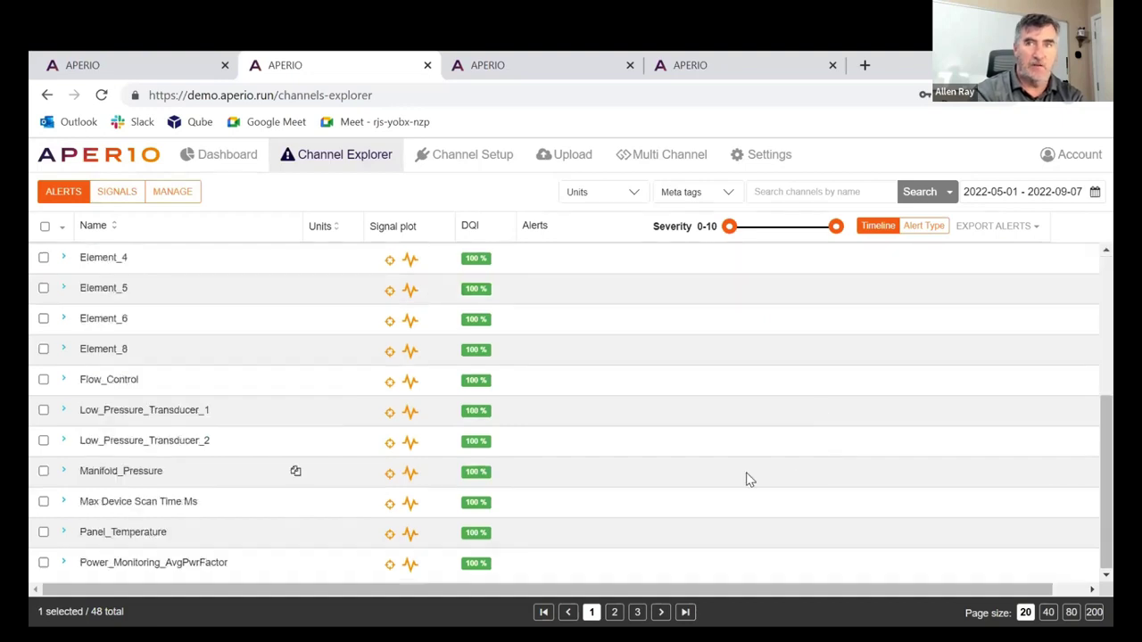
scroll(723, 446, up, 3)
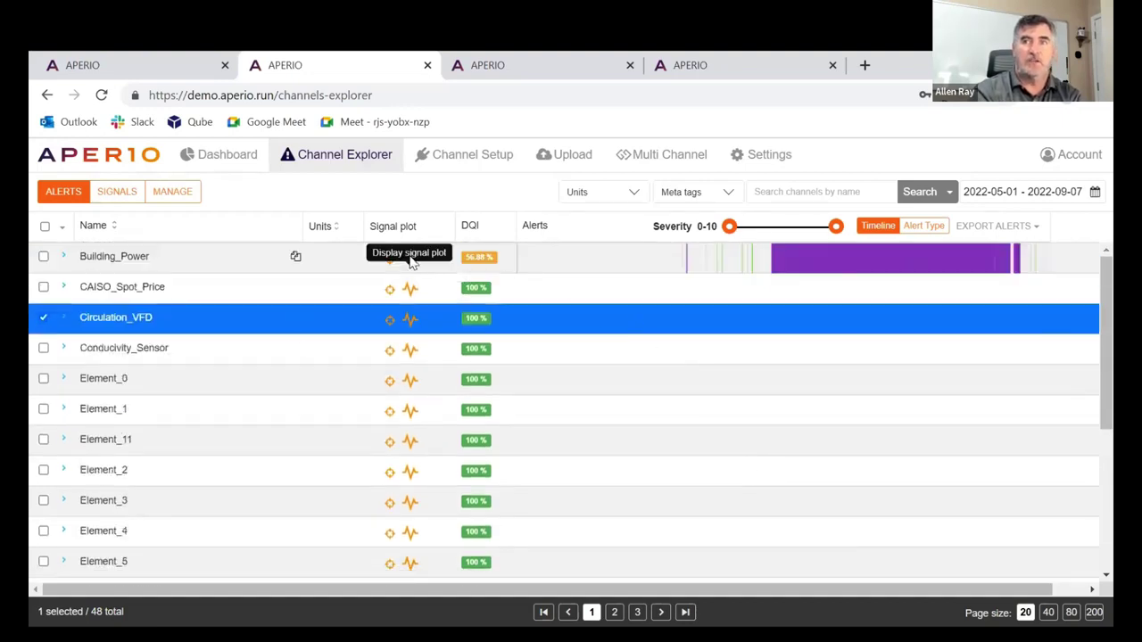
click(410, 257)
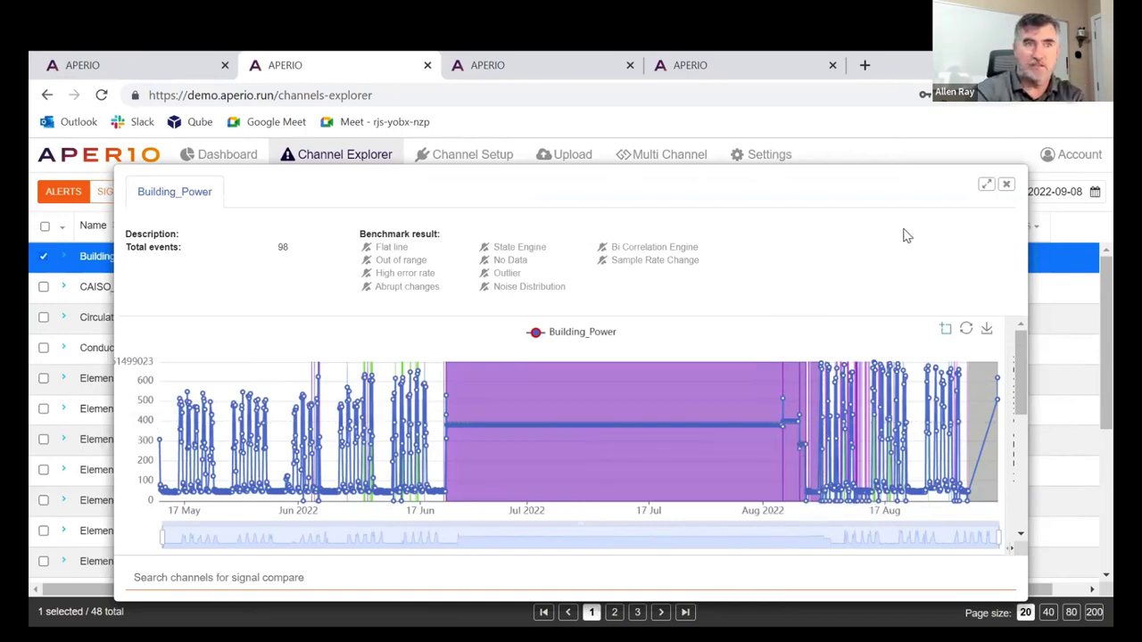
click(1005, 186)
Page through to the third page of channels and open Turbine_Temperature's signal plot
scroll(641, 617, down, 5)
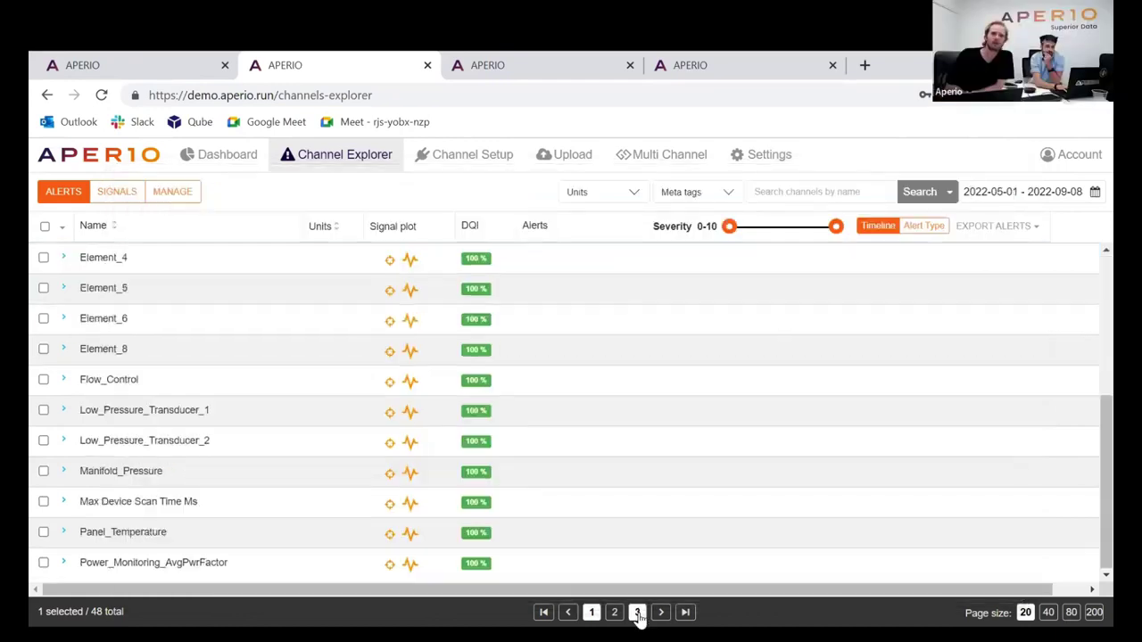
click(614, 612)
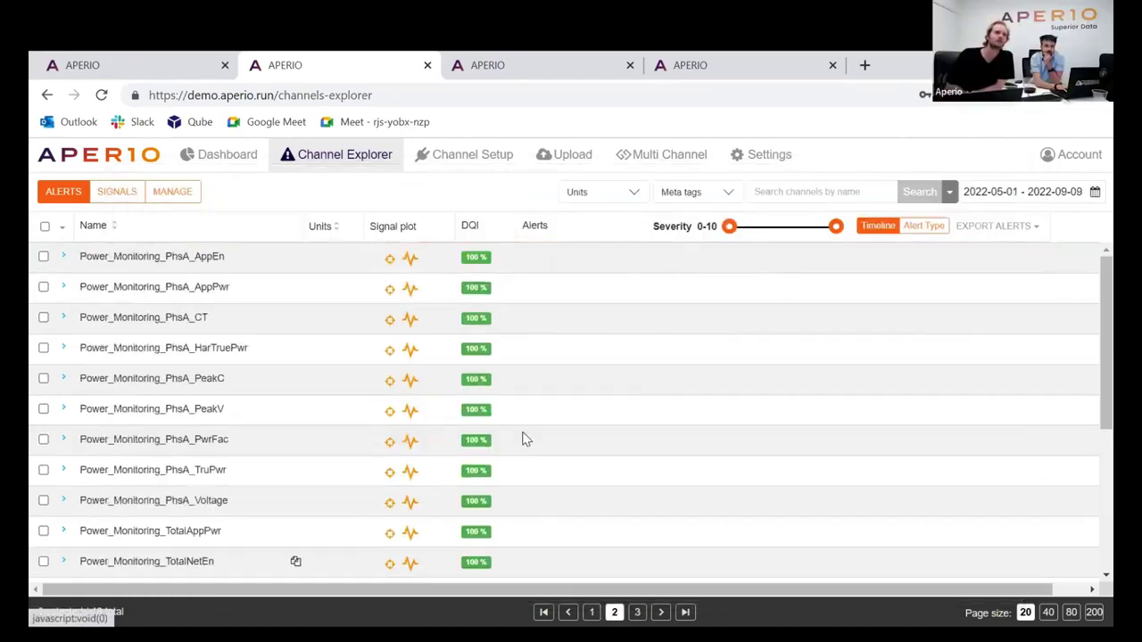
scroll(523, 442, down, 3)
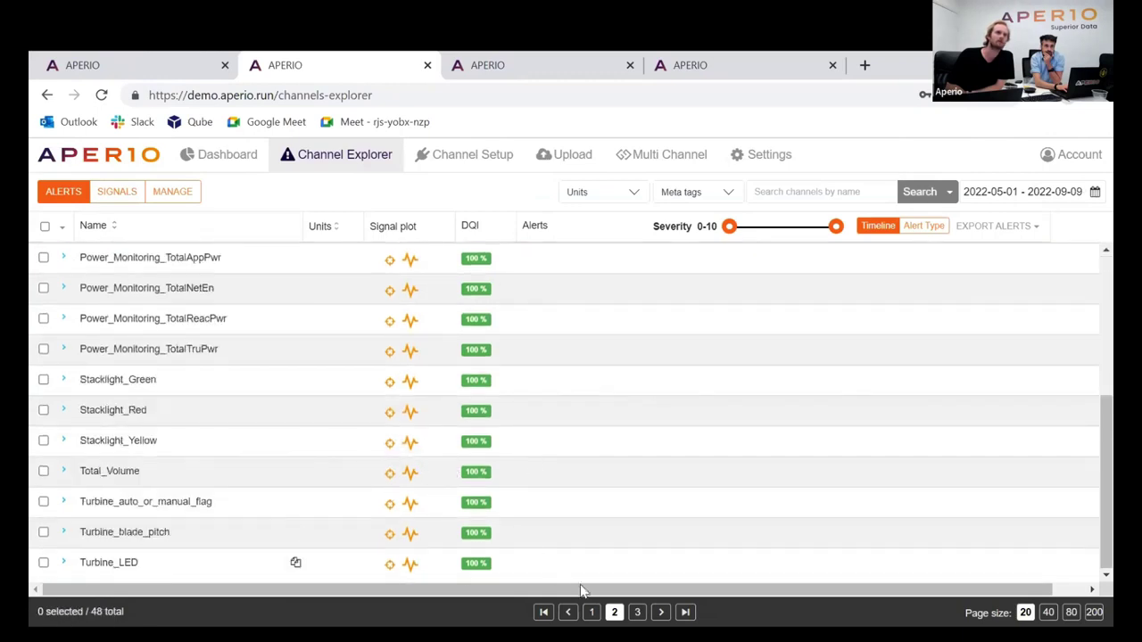
click(637, 612)
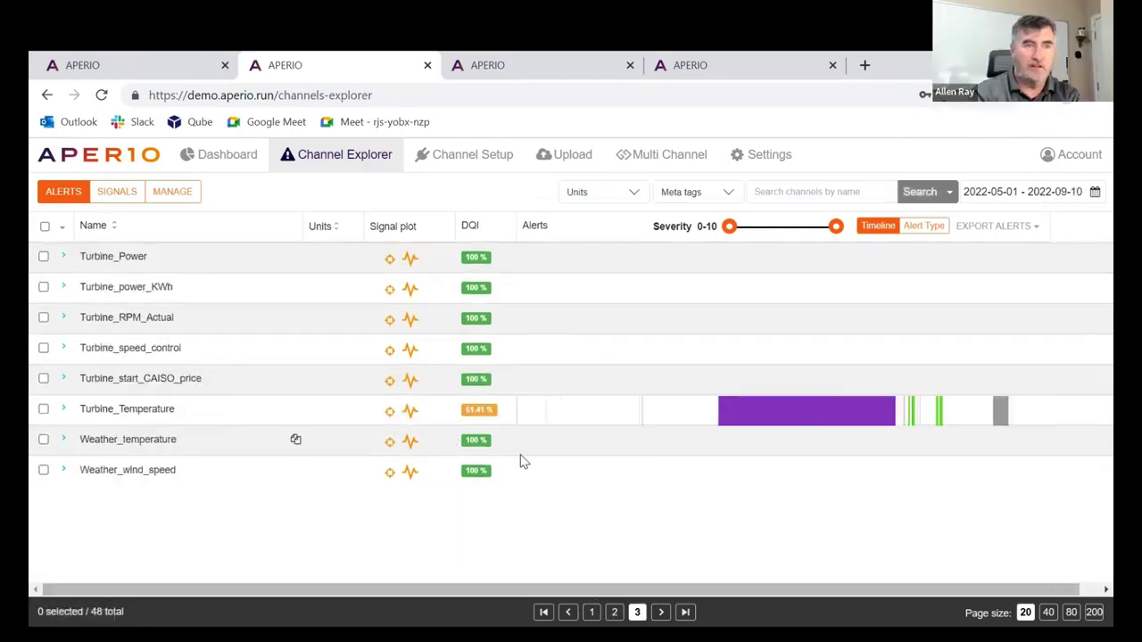
click(411, 410)
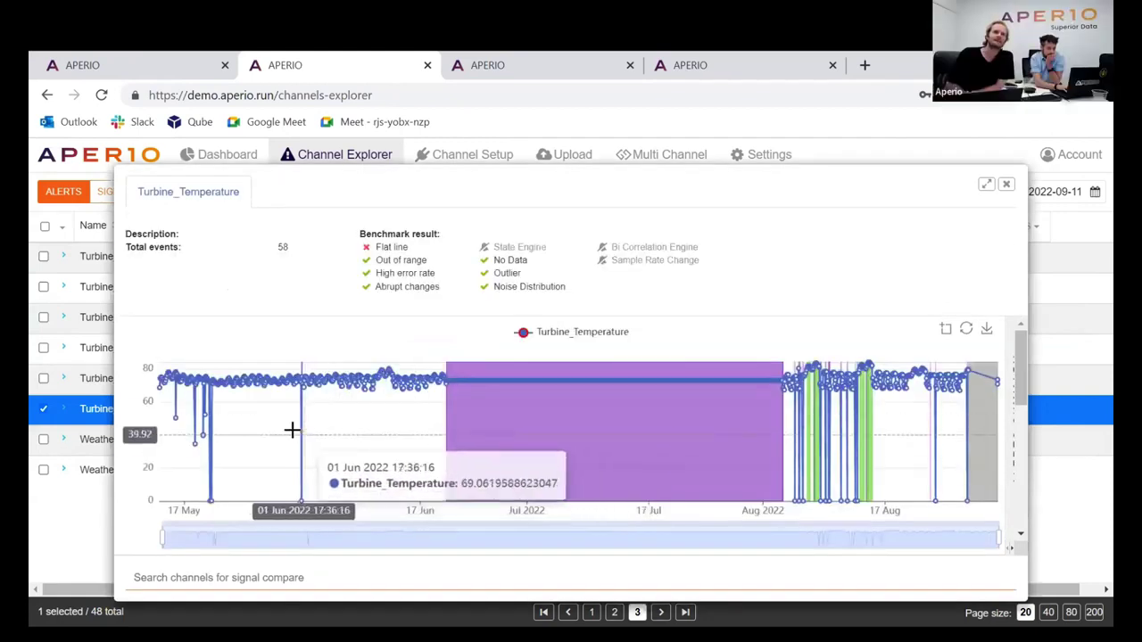
Zoom from 29 May–5 Jun down to 1 Jun 09:20–10:00, revealing the drop from 71 to 0
scroll(316, 431, up, 5)
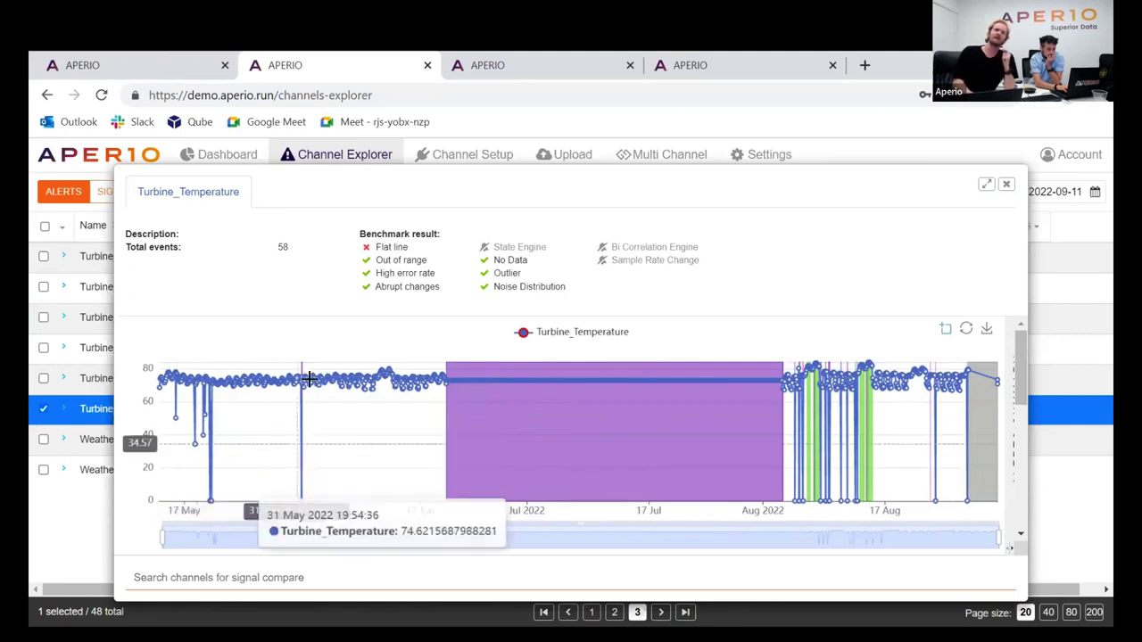
drag(278, 423, 334, 441)
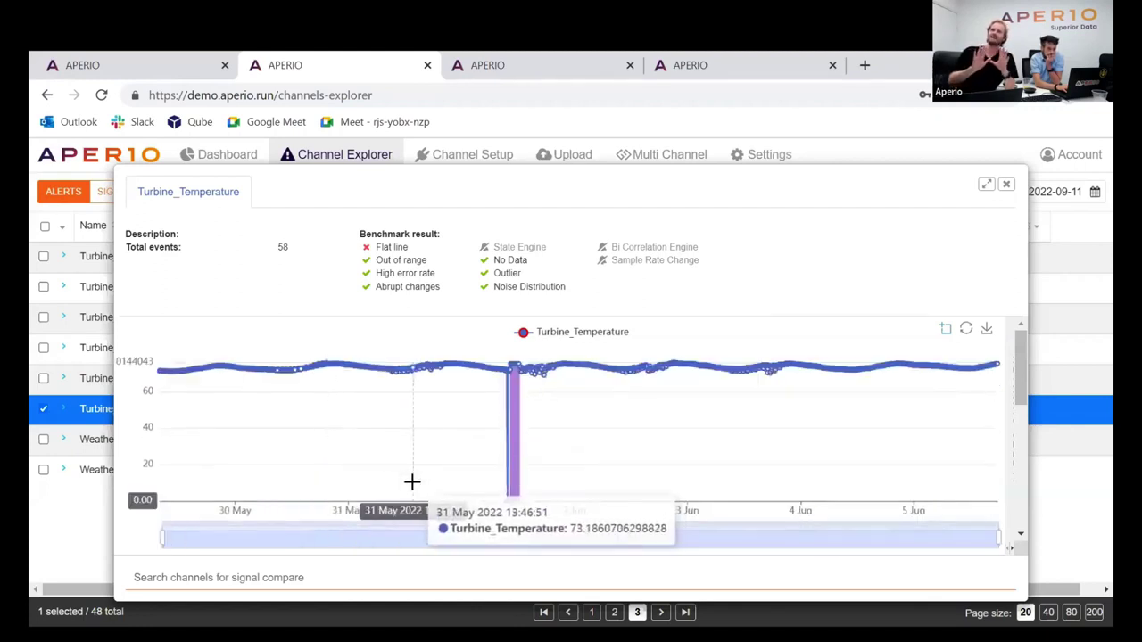
drag(473, 458, 586, 476)
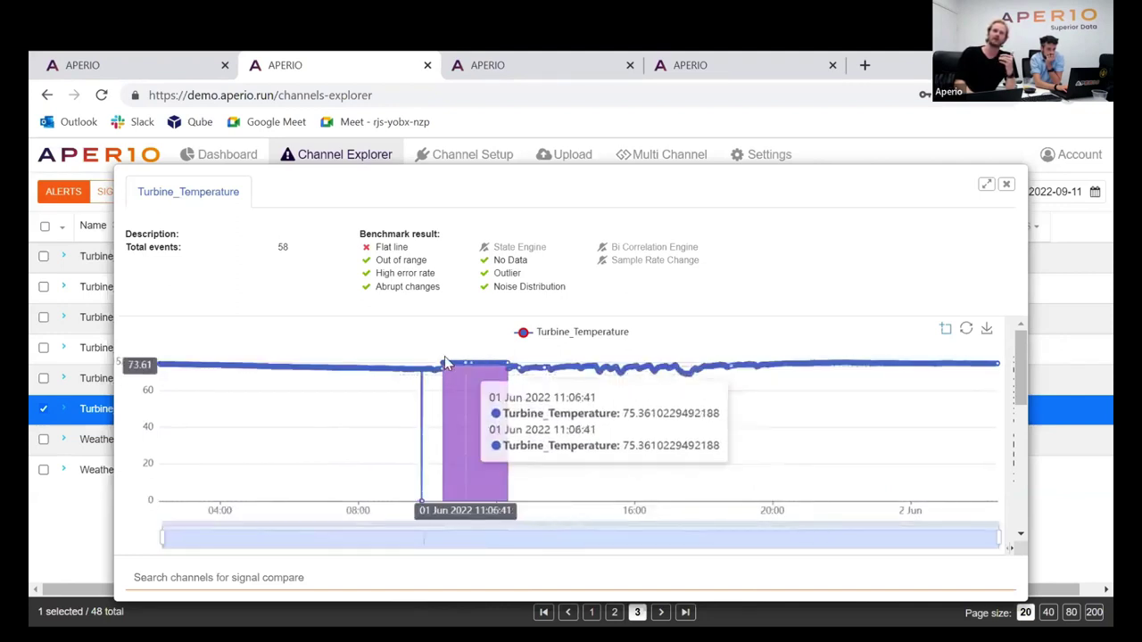
drag(409, 407, 434, 410)
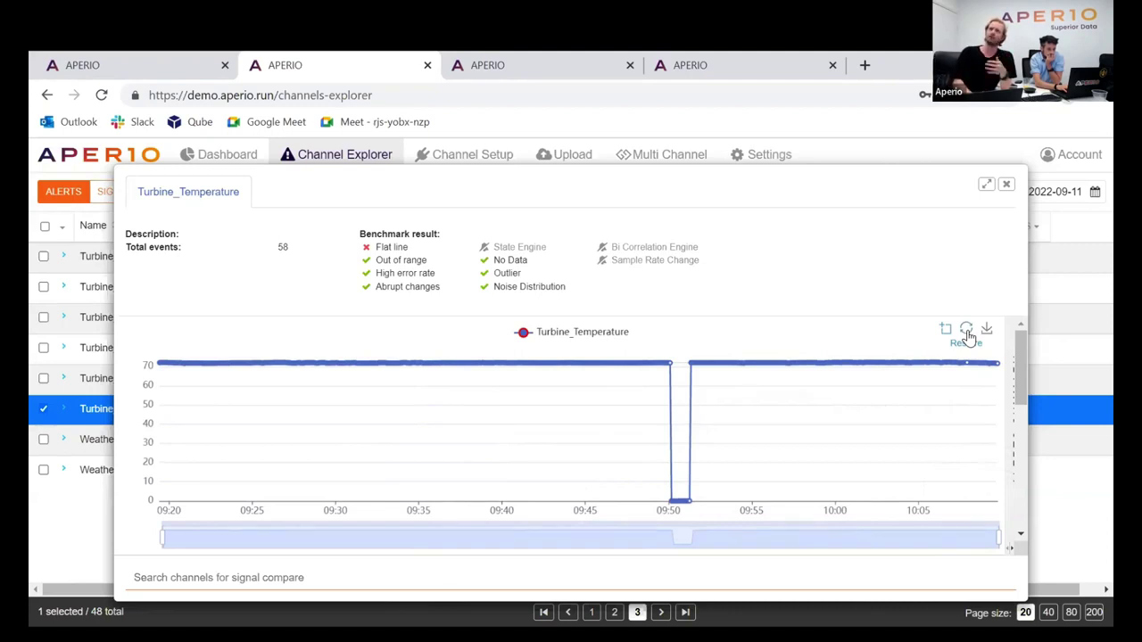
Inspect 25–31 Aug, restore the full range, and slide out the Alerts Summary panel
click(968, 336)
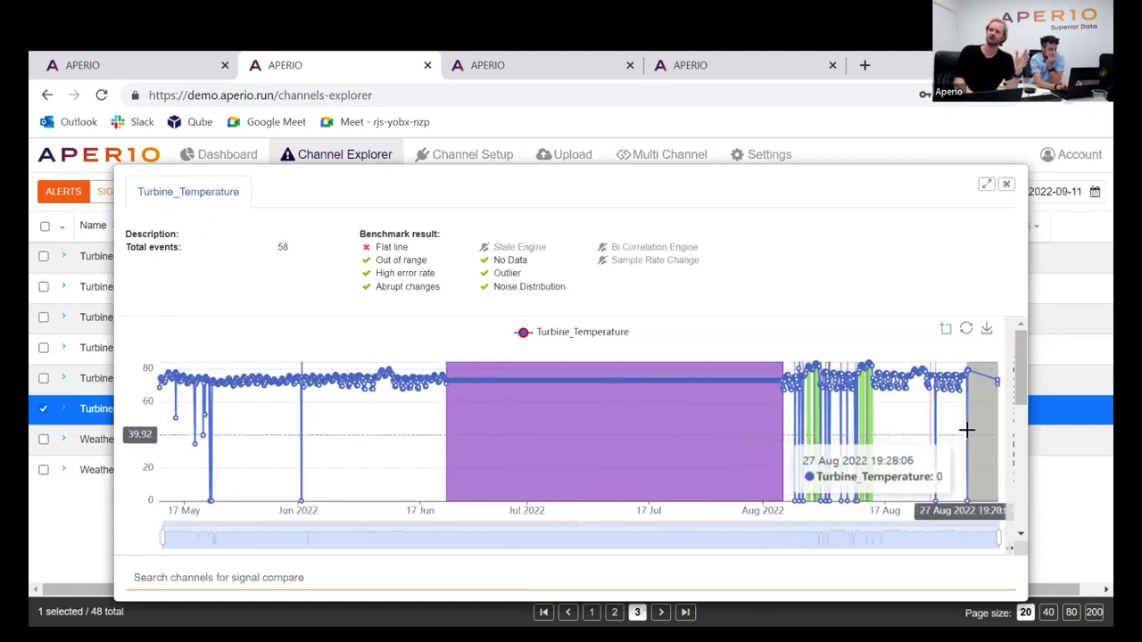
drag(948, 411, 1008, 429)
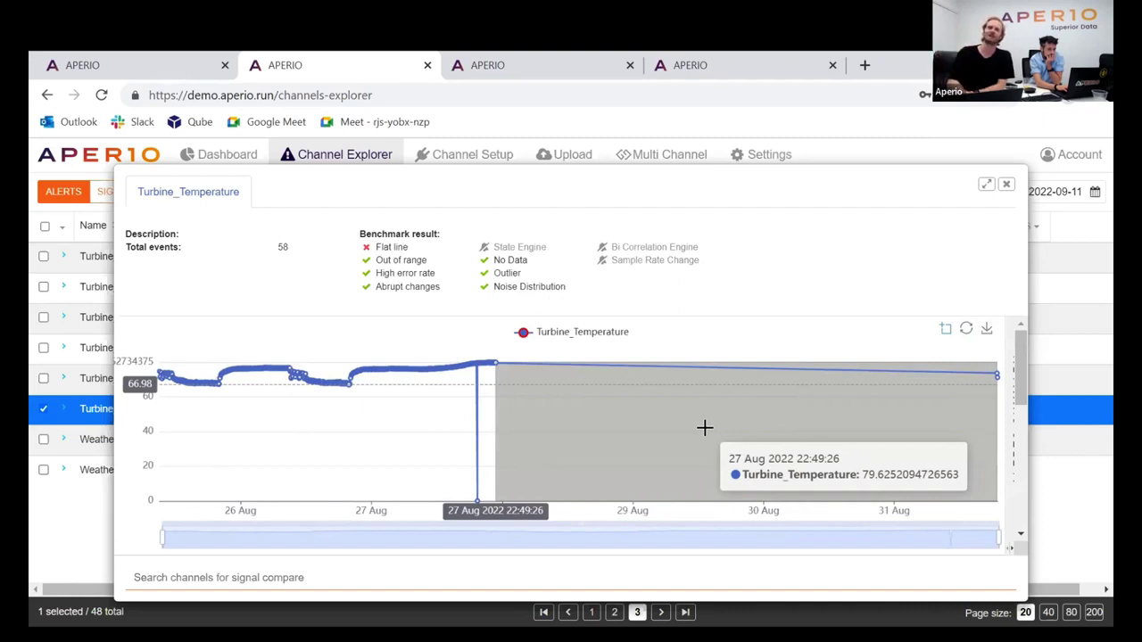
click(966, 329)
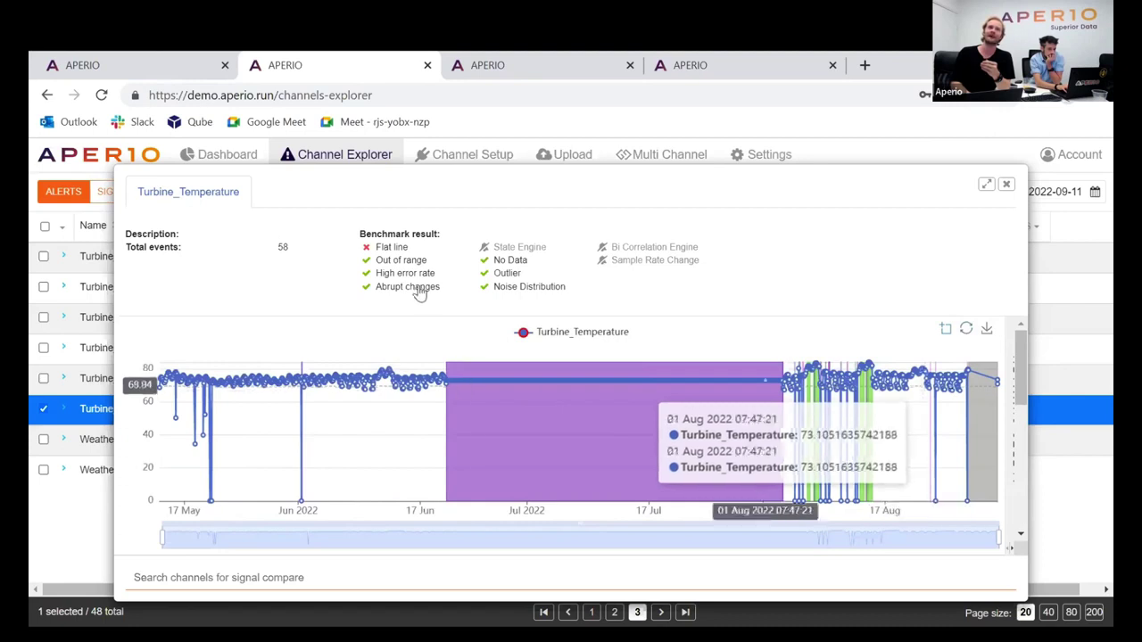
mouse_move(1015, 431)
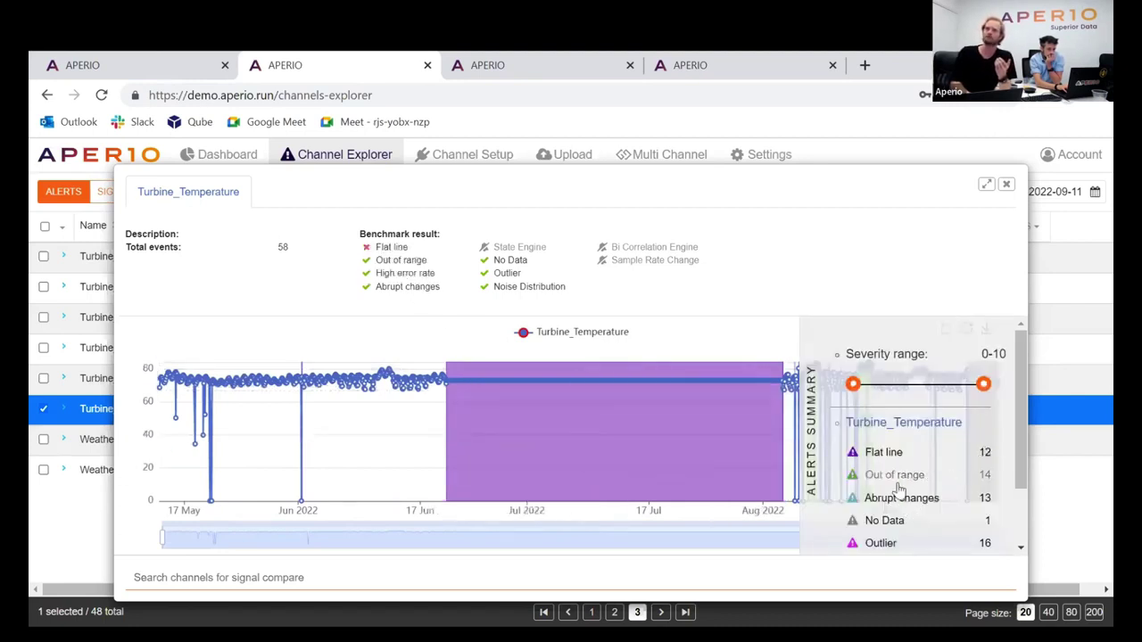
click(879, 542)
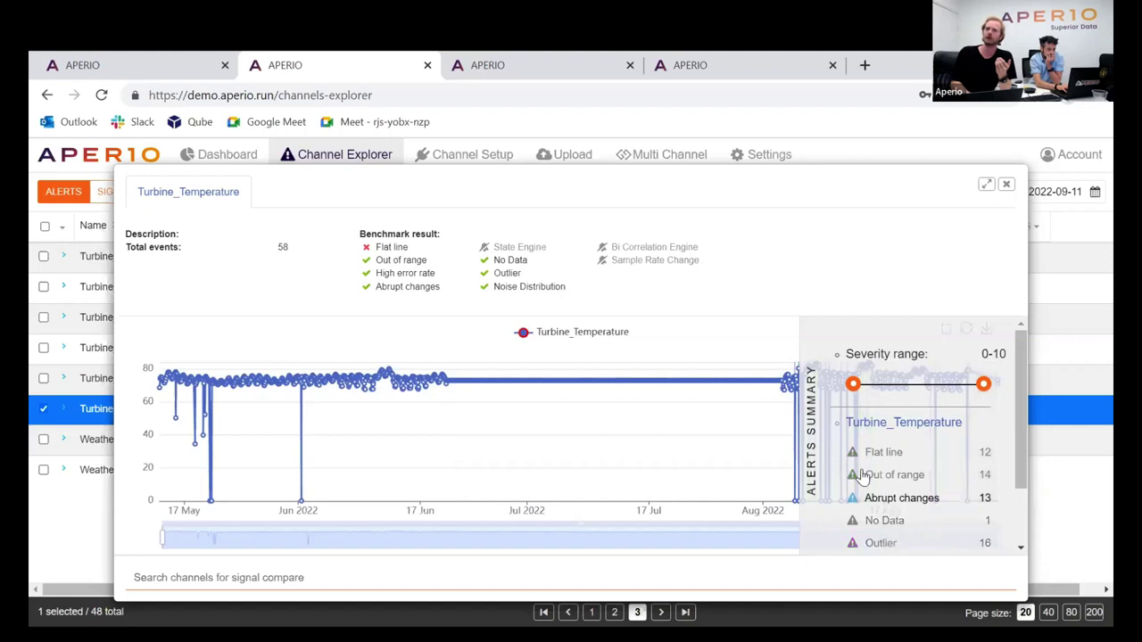
mouse_move(1017, 366)
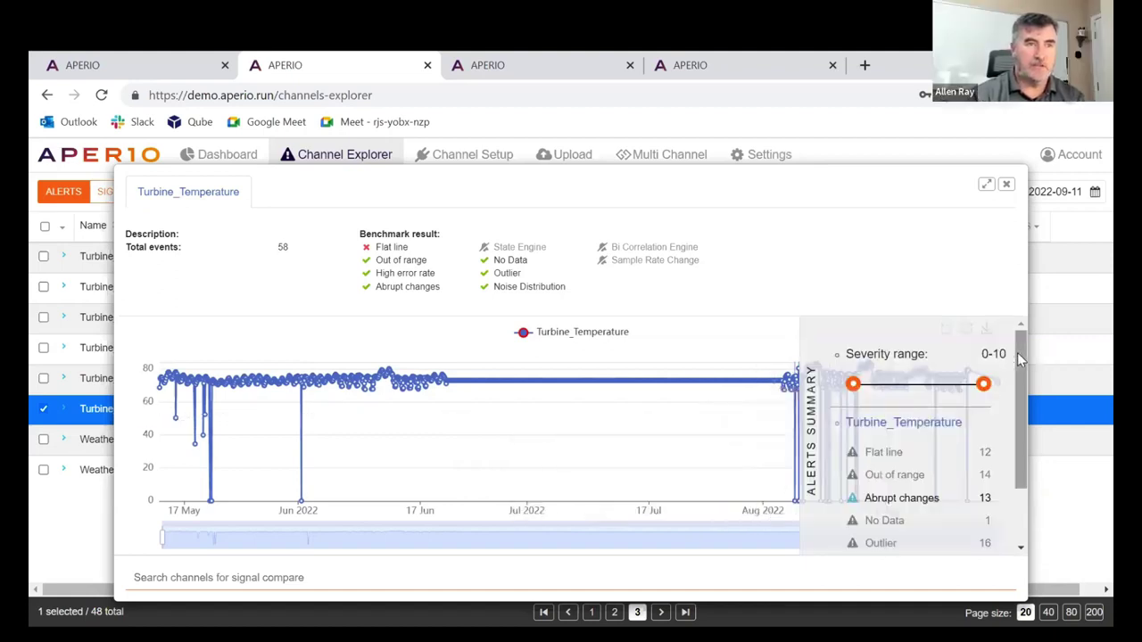
click(897, 453)
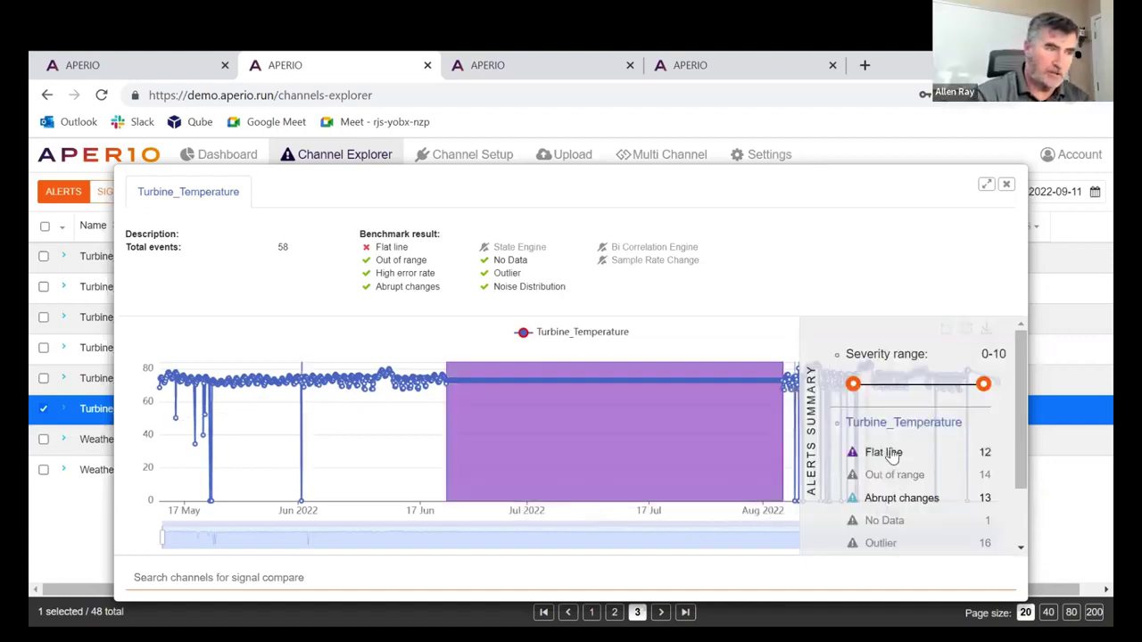
click(888, 452)
drag(772, 464, 874, 456)
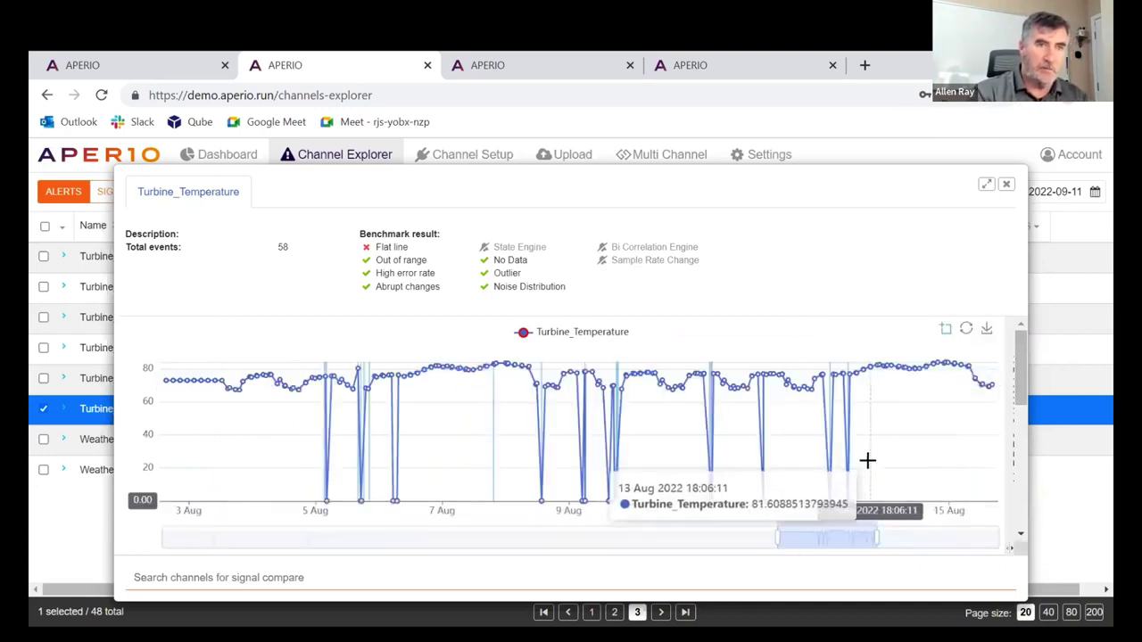
drag(690, 449, 740, 462)
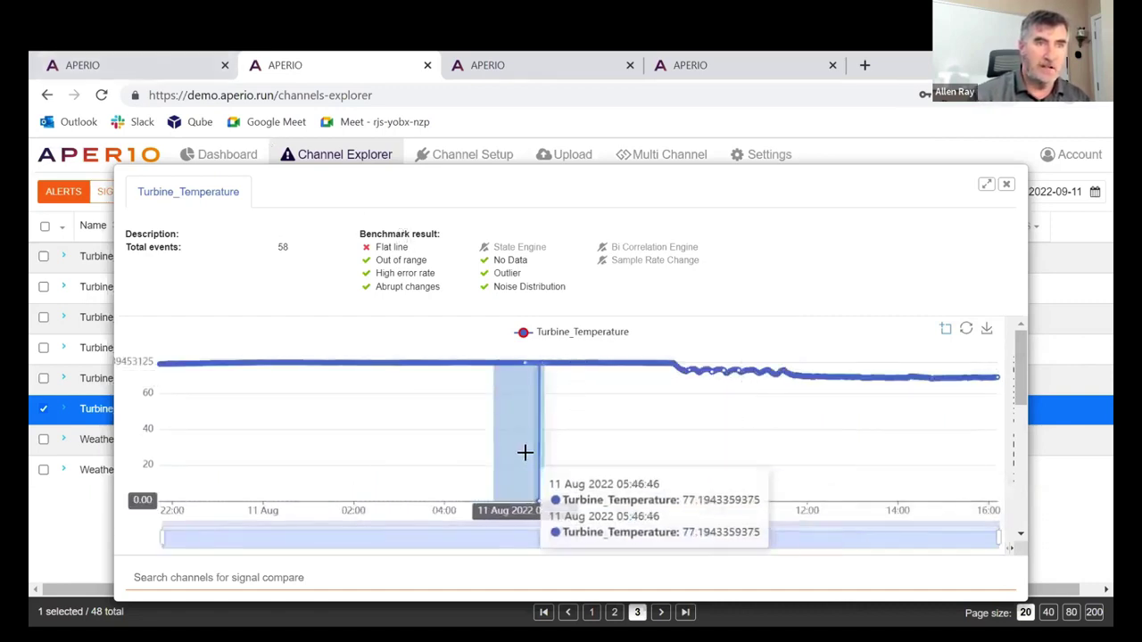
scroll(525, 453, up, 3)
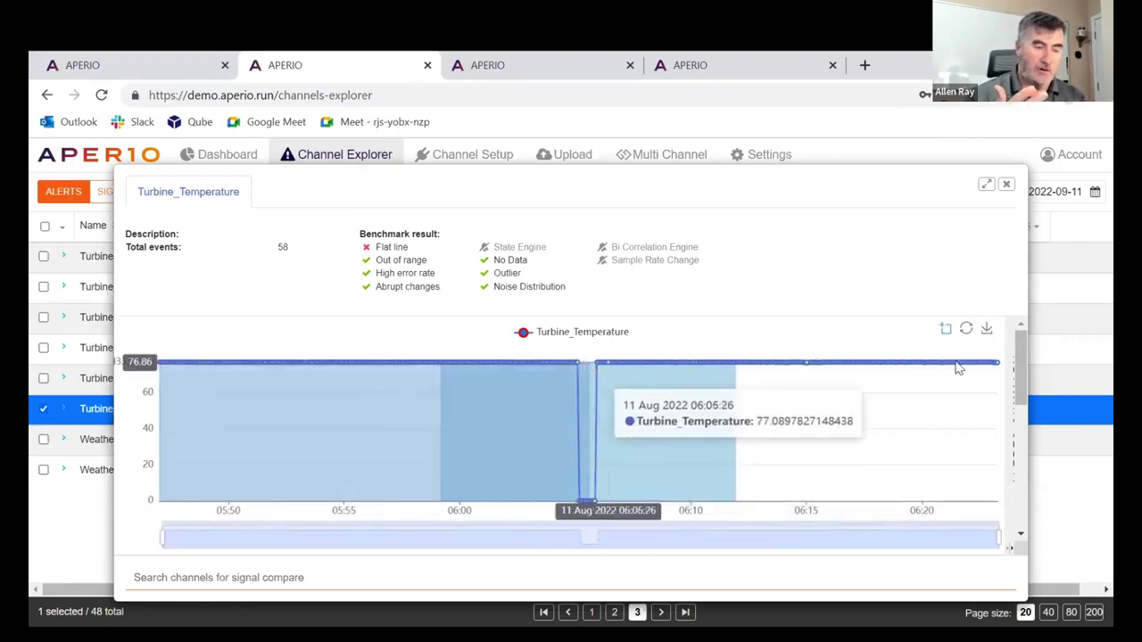
mouse_move(1008, 419)
scroll(957, 491, down, 1)
click(935, 495)
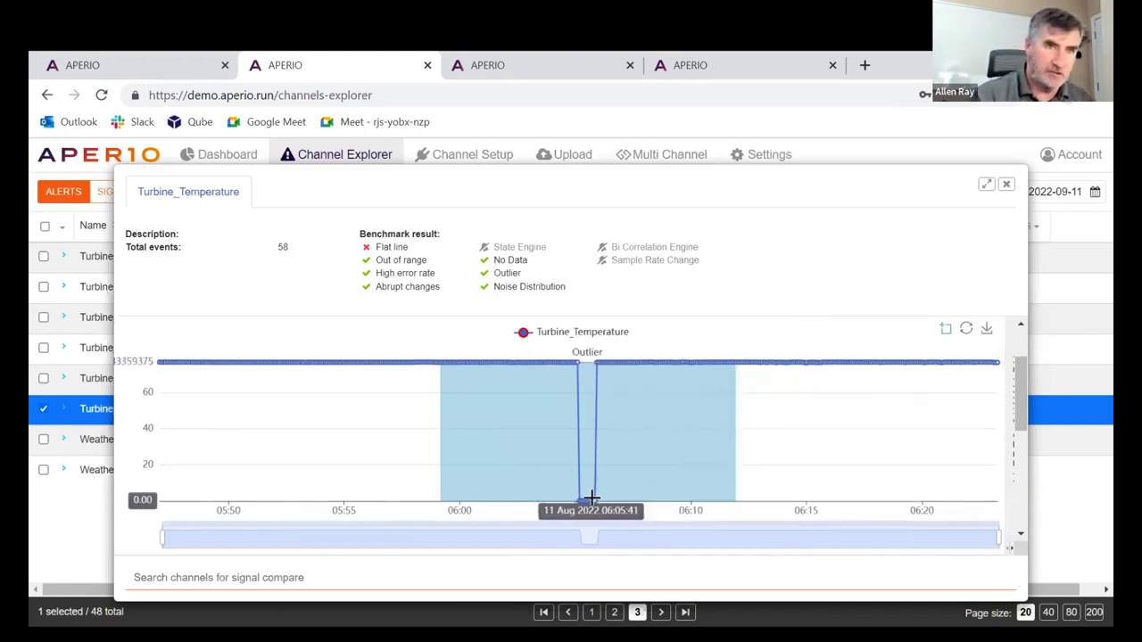
mouse_move(1000, 433)
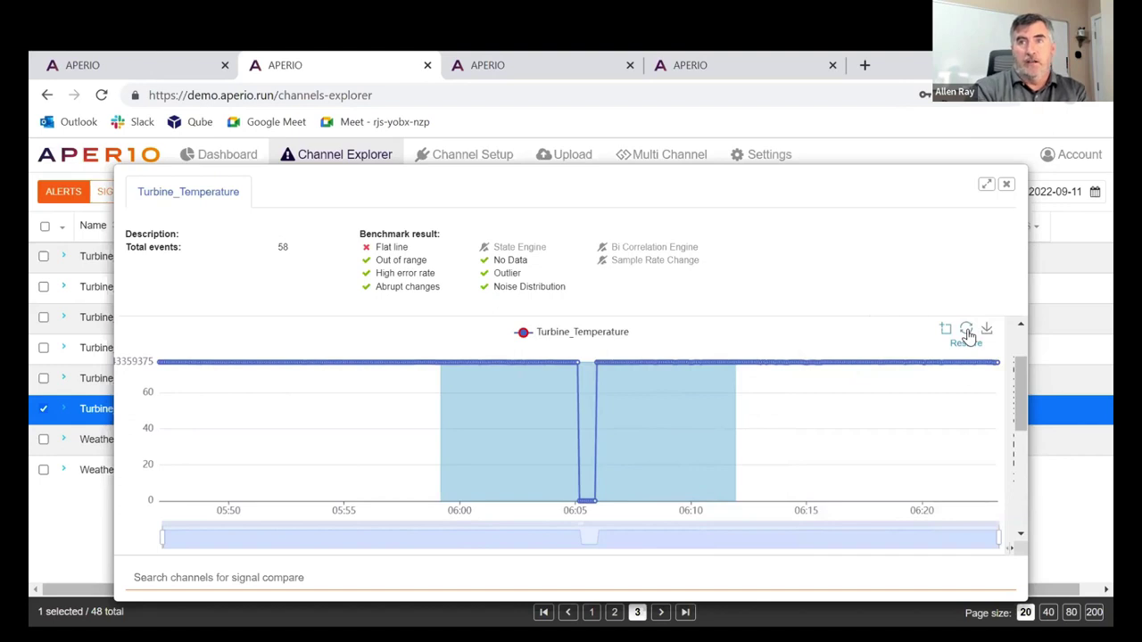
click(969, 331)
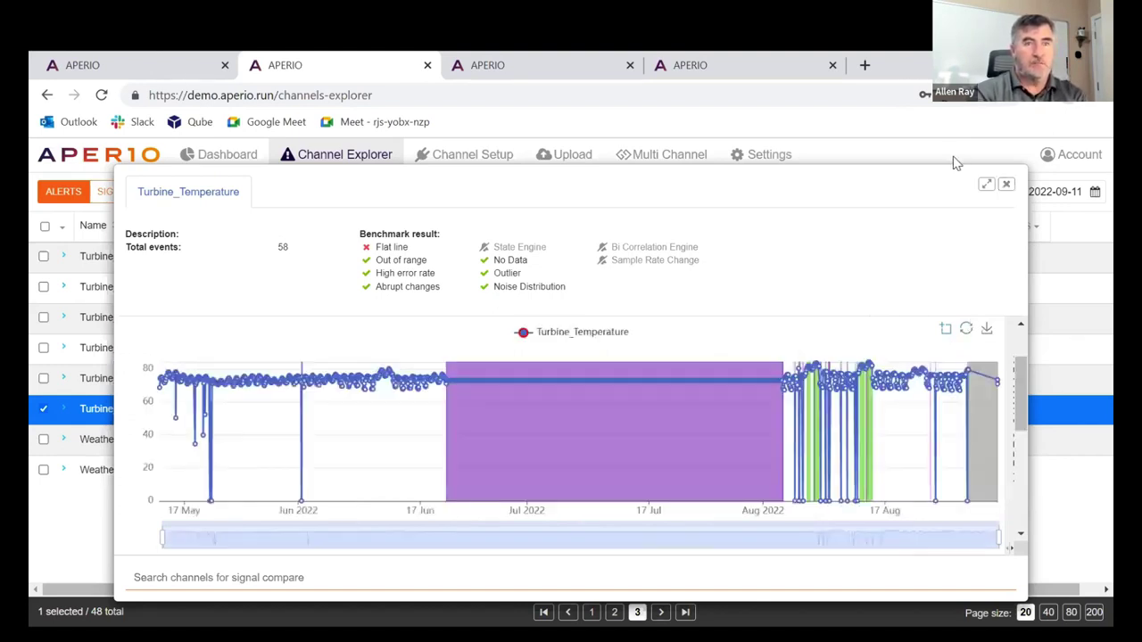
Close the Turbine_Temperature details and switch to the Aperio Events dashboard showing 273 events
click(1006, 186)
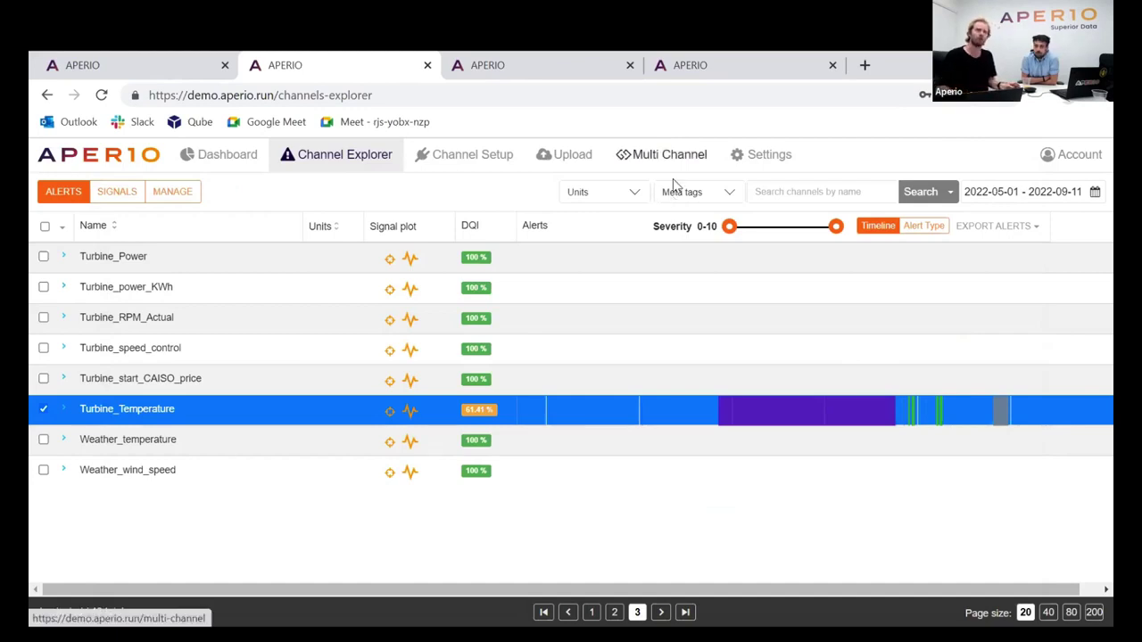
key(ctrl+4)
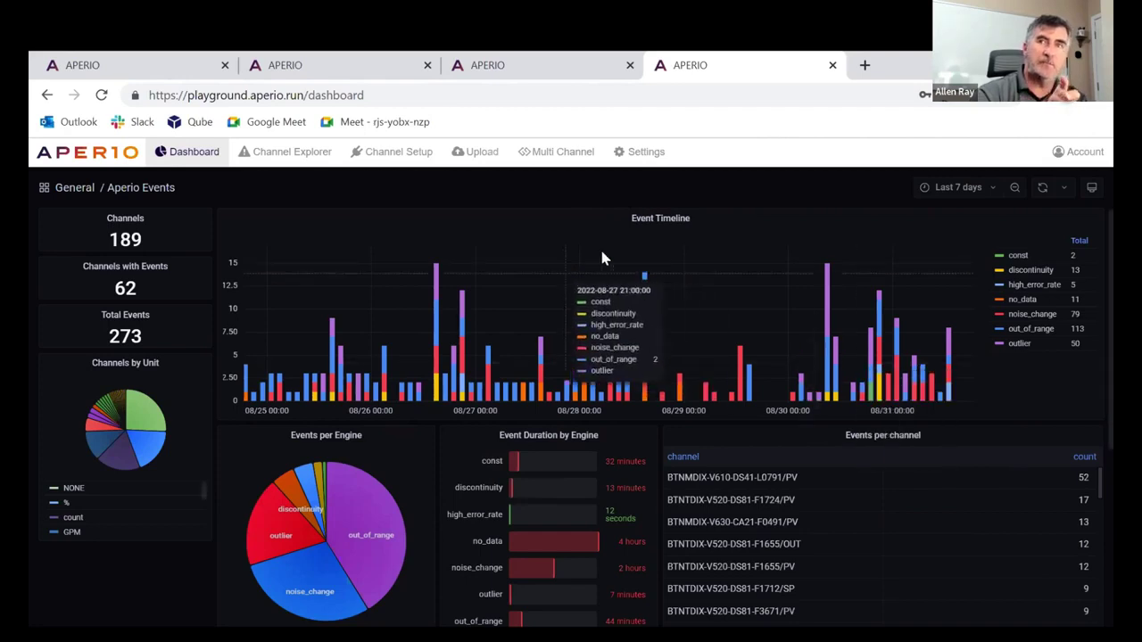
Cycle through the browser tabs back to Channel Explorer, where Turbine_Temperature scores 61.41% DQI
key(ctrl+2)
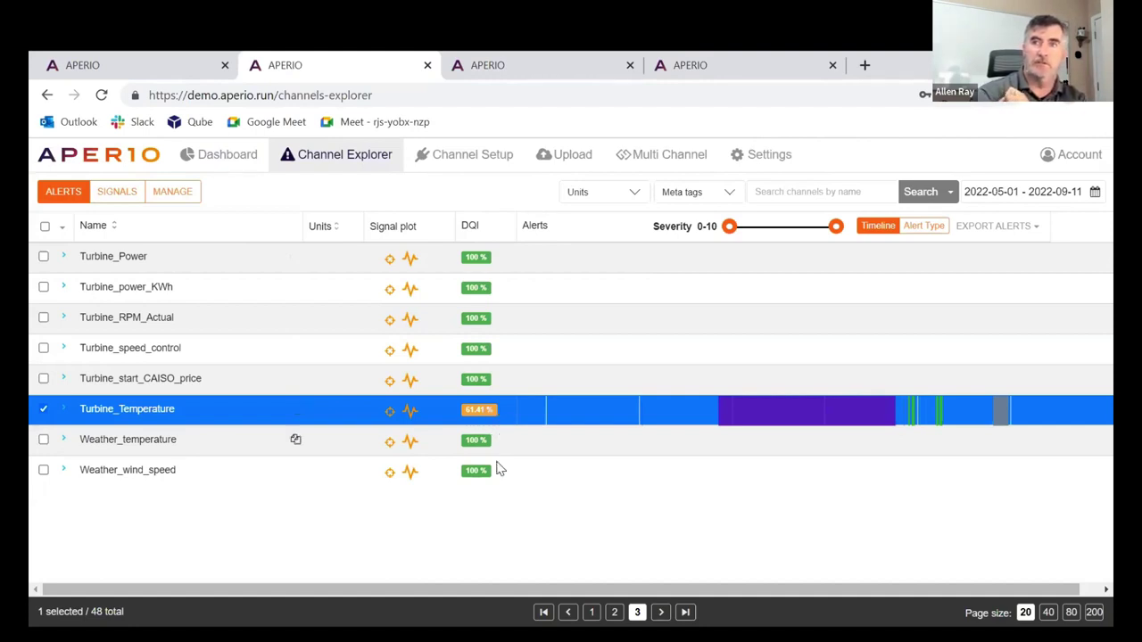
key(ctrl+3)
key(ctrl+4)
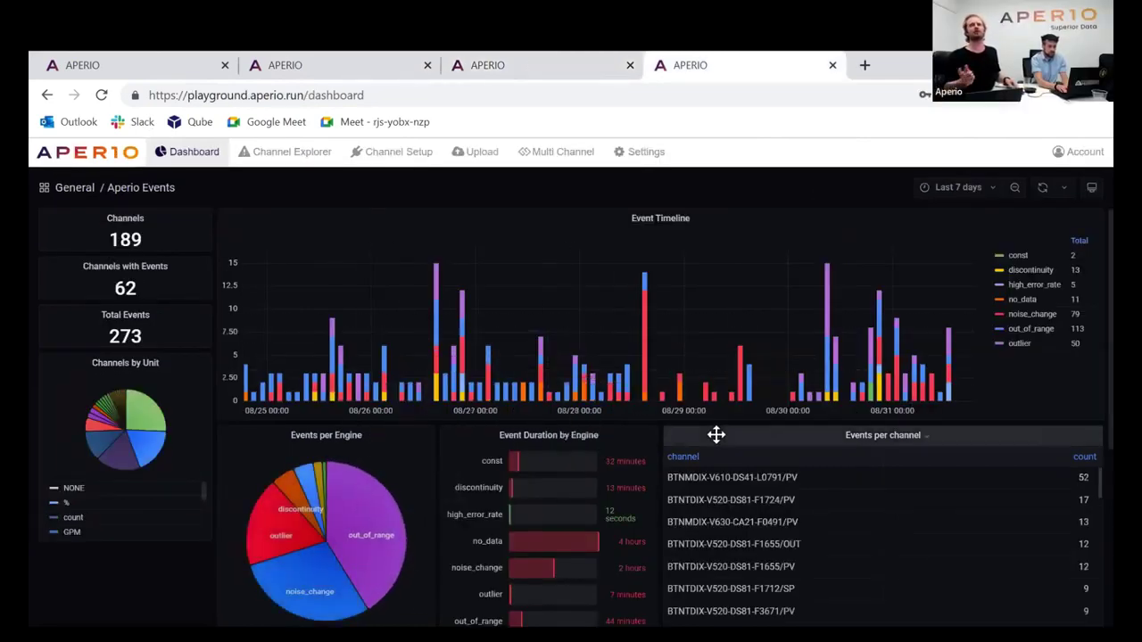
key(ctrl+3)
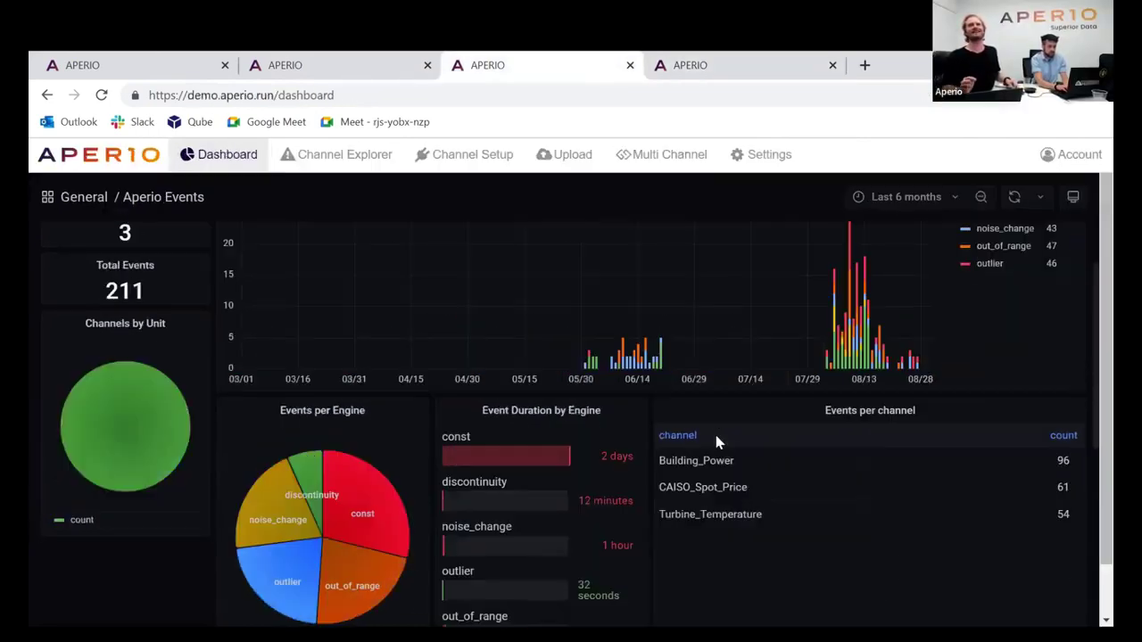
key(ctrl+2)
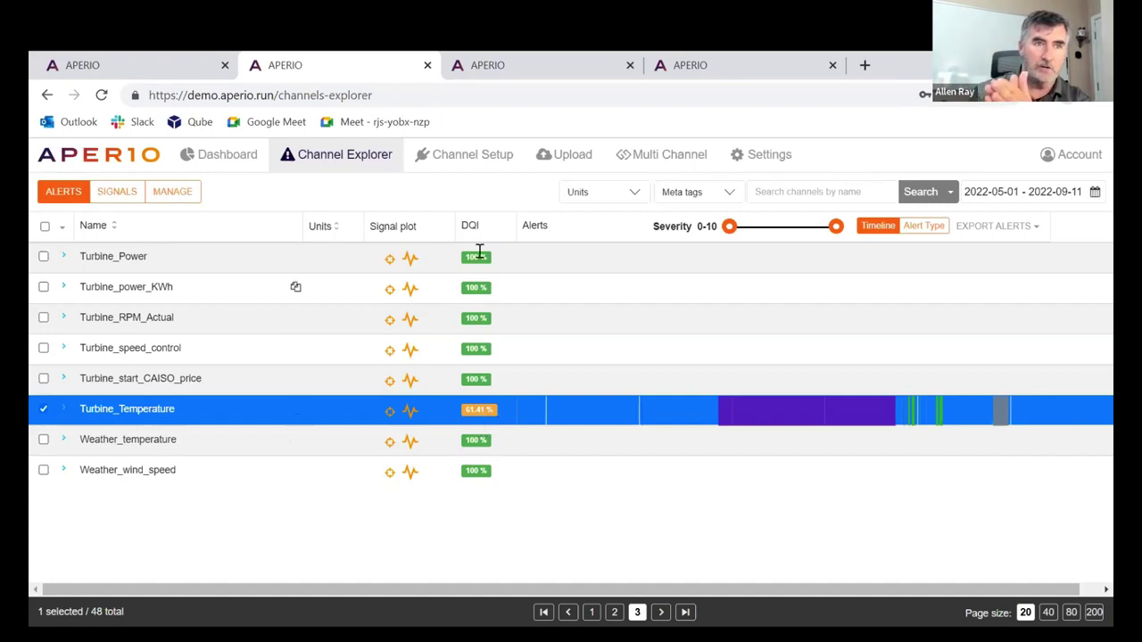
mouse_move(472, 225)
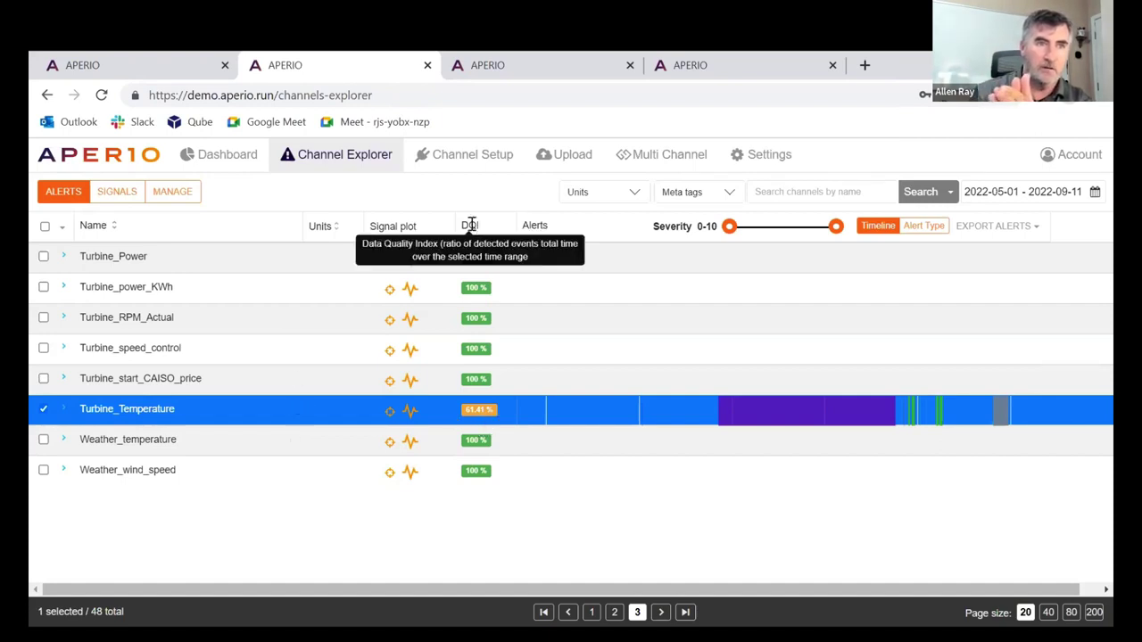